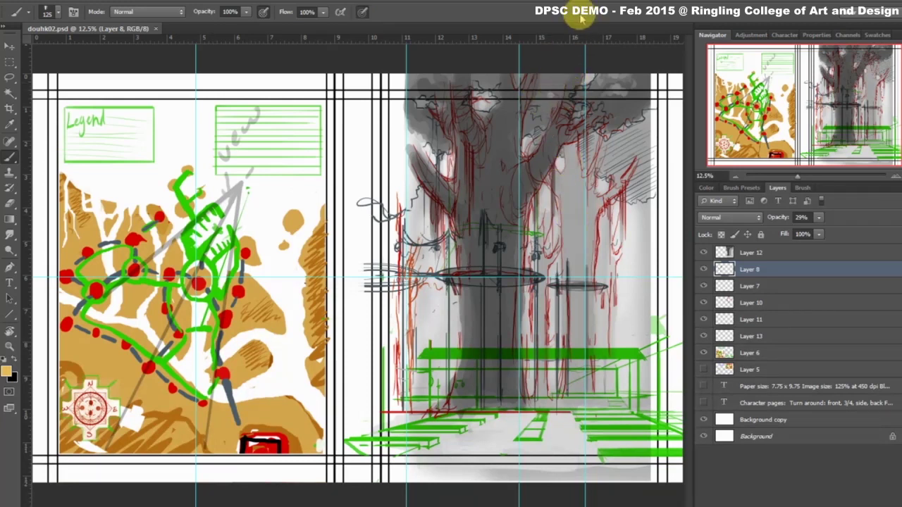
Restore the window, set Layer 8's perspective lines to 100% opacity, and clear the guides.
left_click_drag(582, 20, 775, 20)
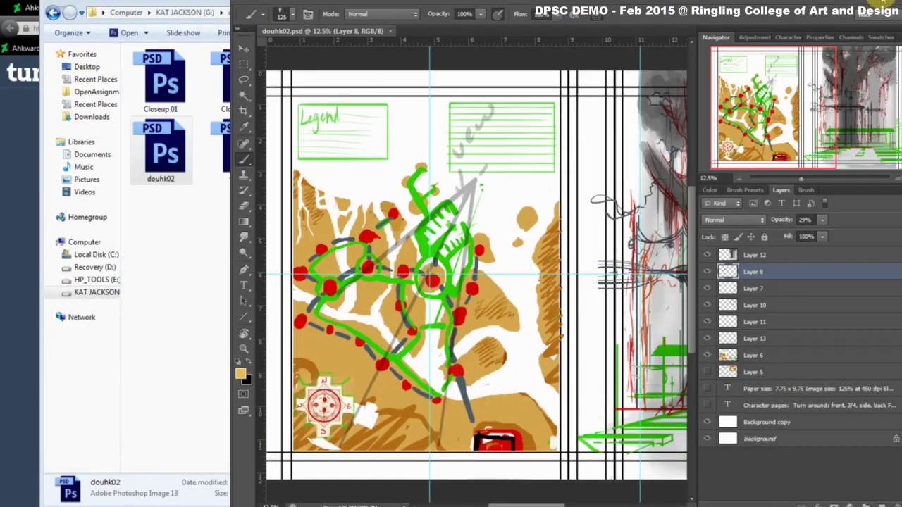
double_click(891, 3)
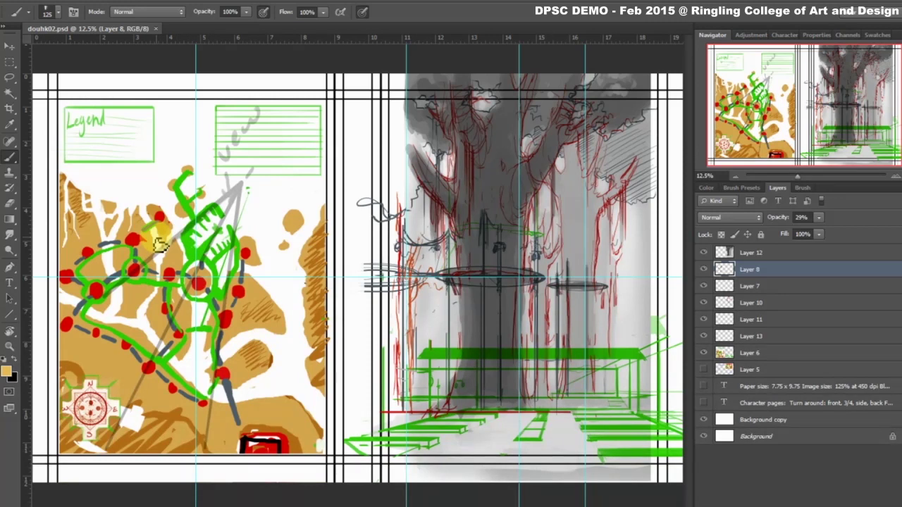
left_click(704, 269)
left_click(704, 269)
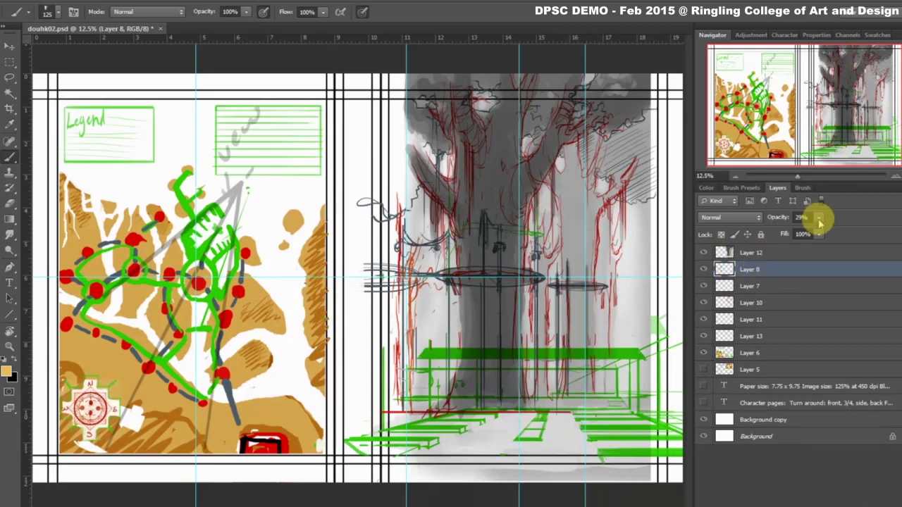
left_click_drag(820, 221, 885, 222)
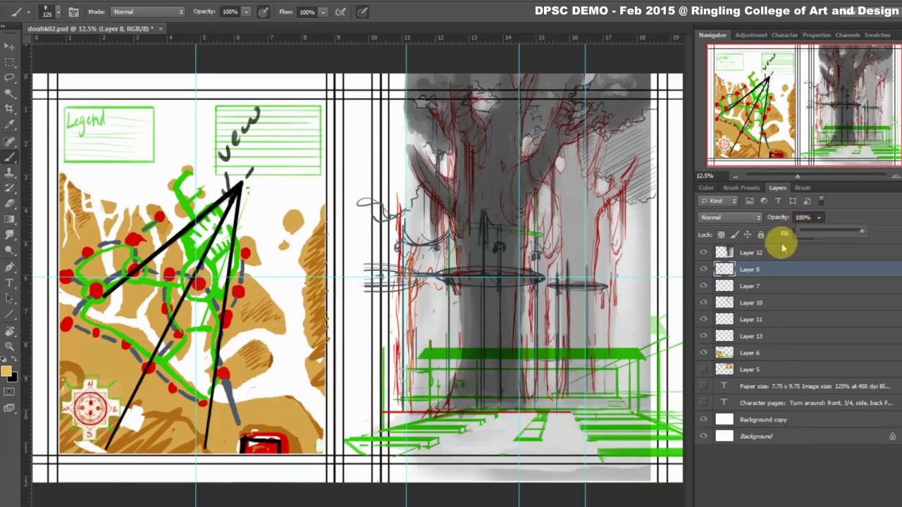
left_click(236, 3)
left_click(320, 255)
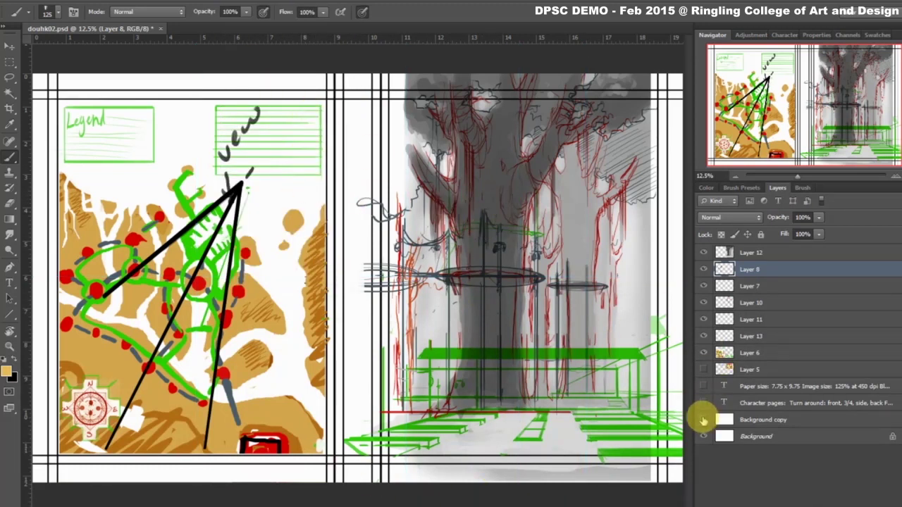
Add a new Layer 14 above Background copy and fill it with white.
left_click(703, 421)
left_click(703, 420)
left_click(725, 419)
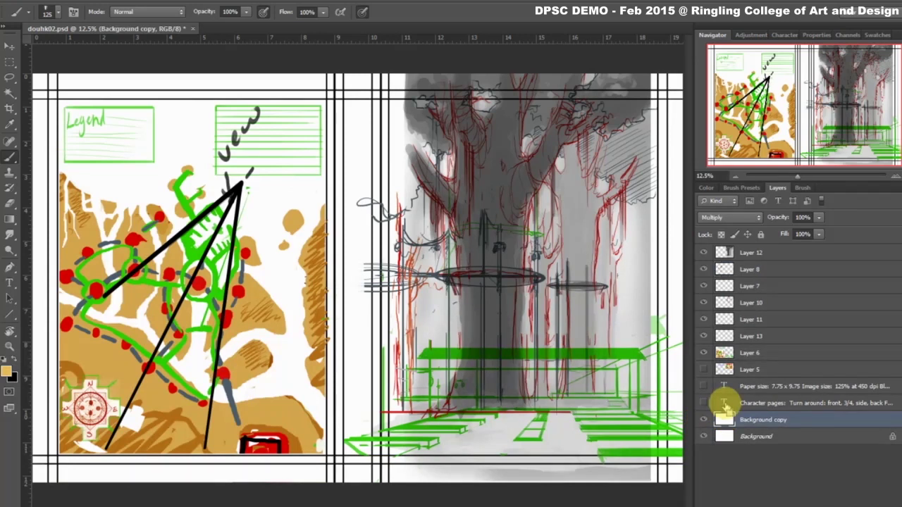
key("ctrl+shift+n")
key("Return")
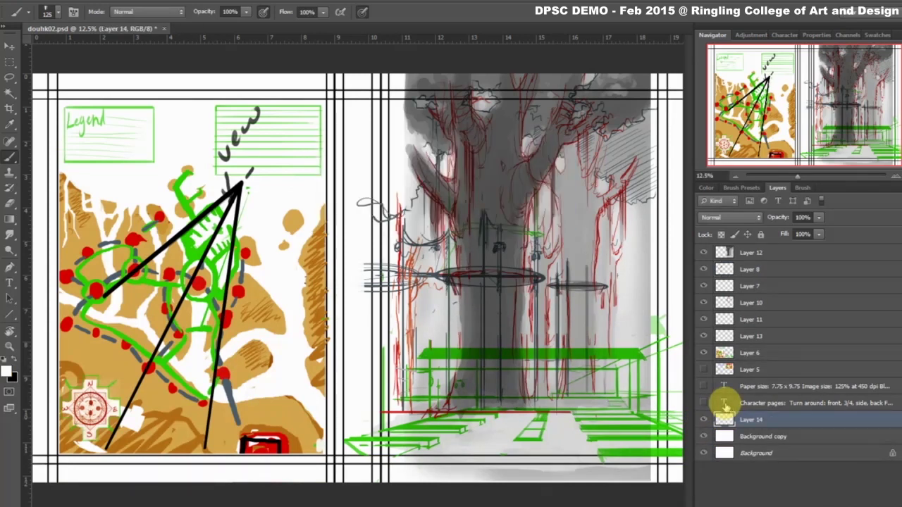
key("shift+F5")
key("Return")
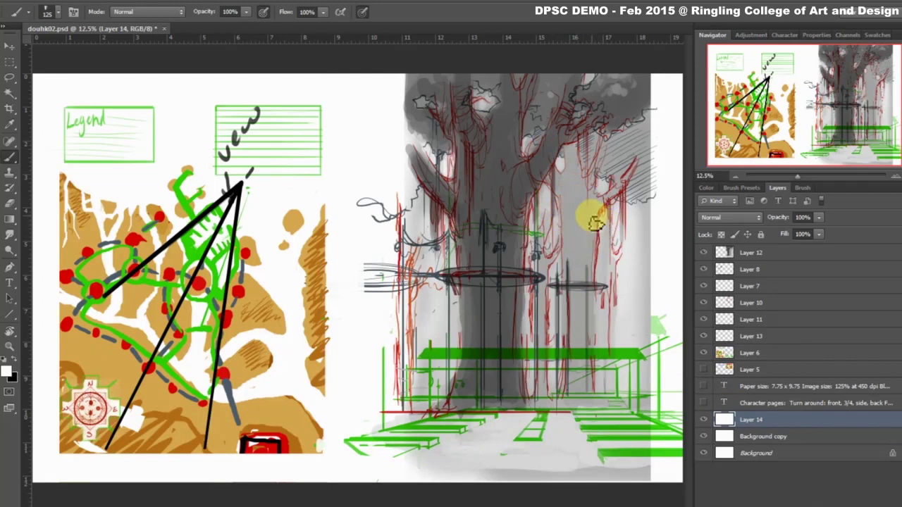
Reselect Layer 8 and start a free transform of its perspective lines.
left_click(754, 302)
left_click(720, 270)
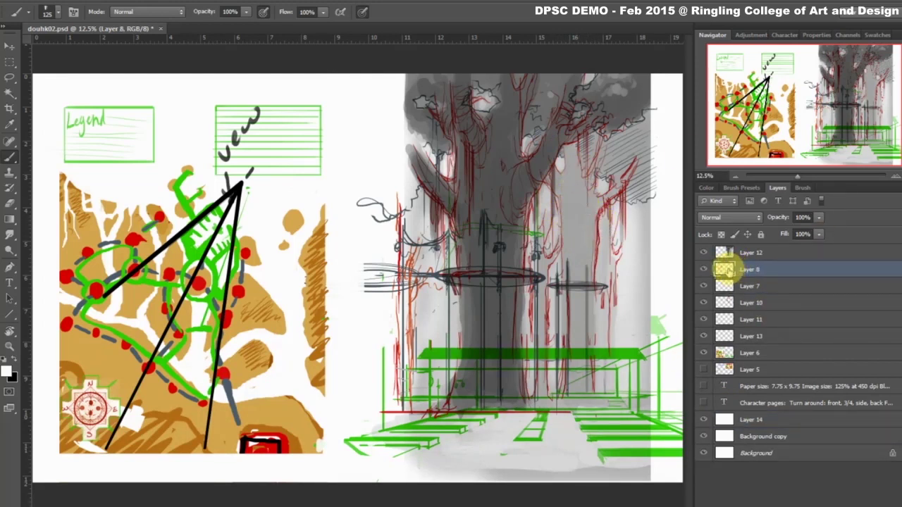
key("ctrl+t")
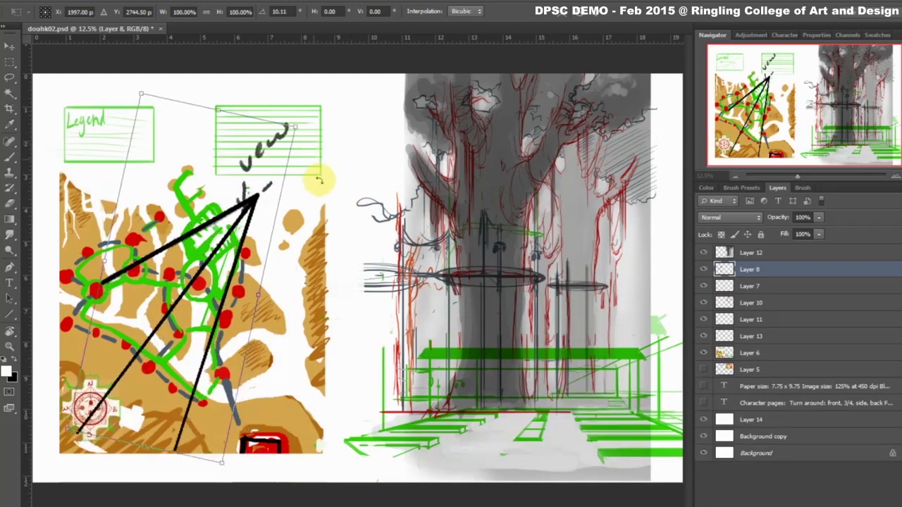
left_click_drag(304, 143, 316, 177)
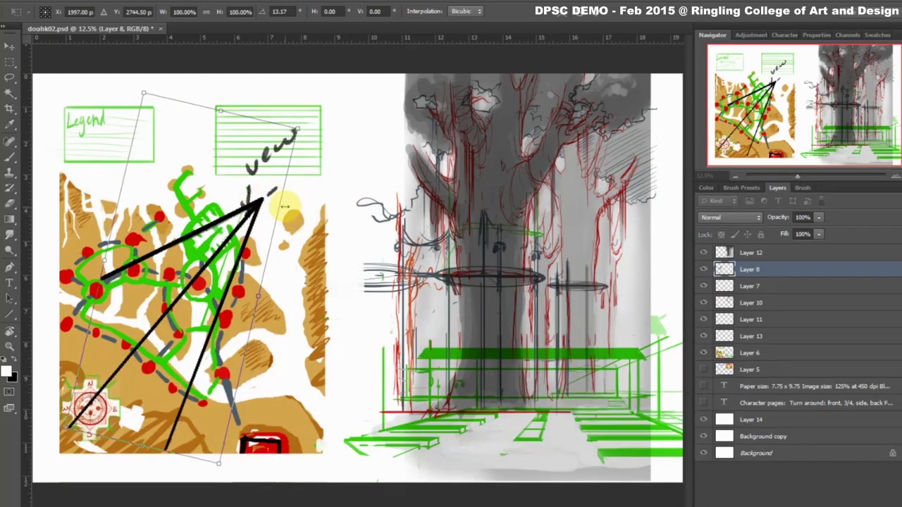
left_click_drag(308, 177, 338, 263)
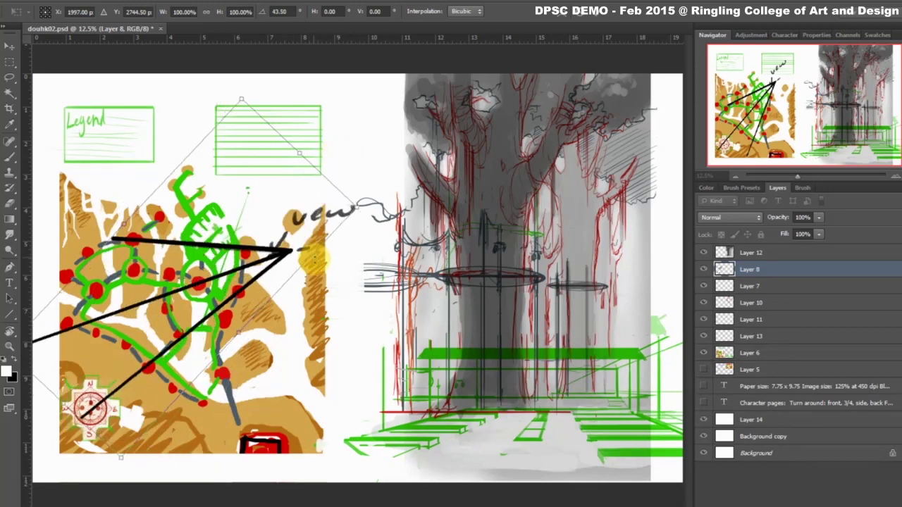
key("ctrl+z")
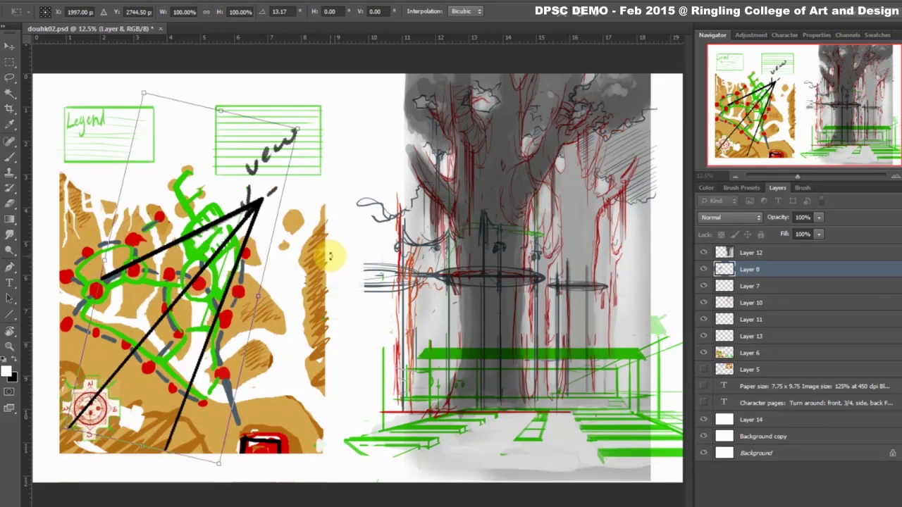
key("Return")
key("b")
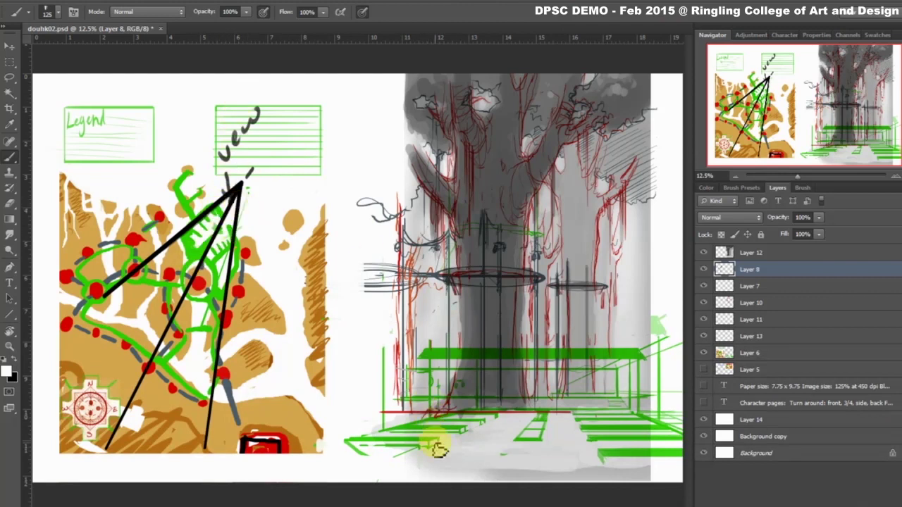
On Layer 14, draw a straight vertical black line between the map and tree pages, viewed at 12.5%.
left_click(394, 85, "ctrl")
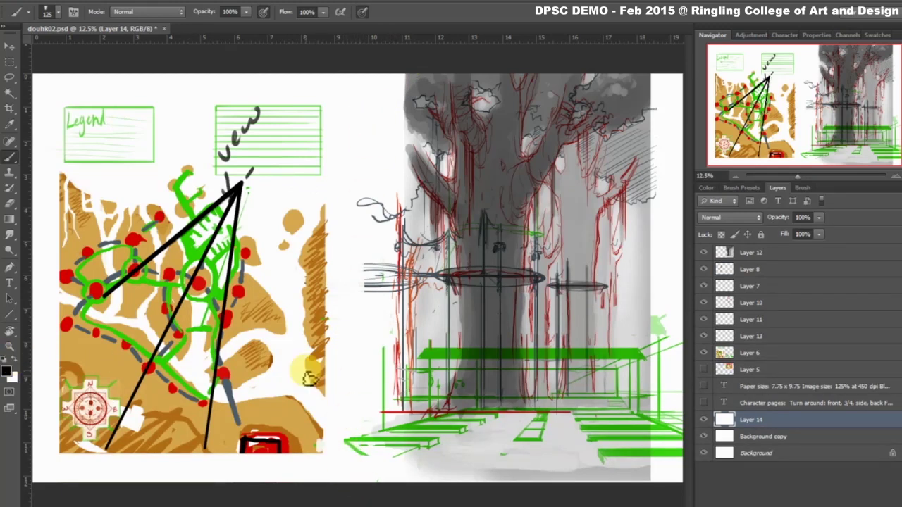
left_click_drag(344, 481, 344, 384)
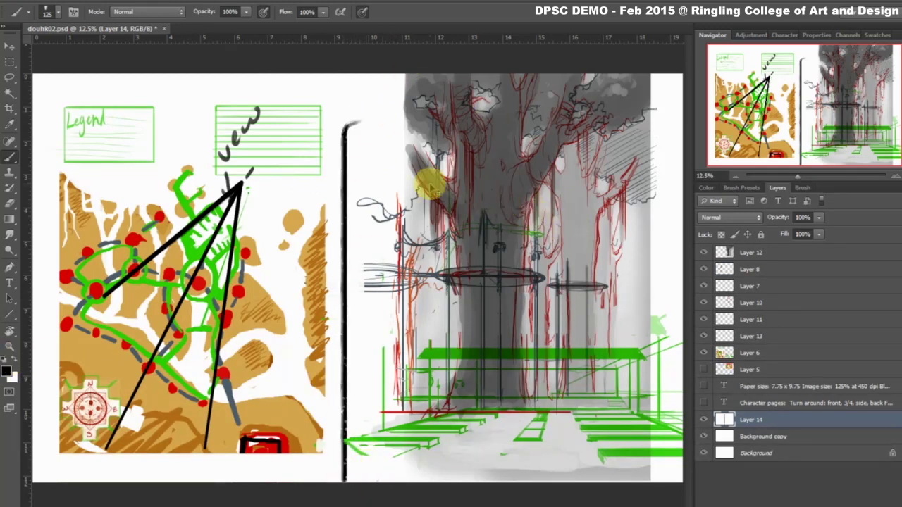
key("ctrl+z")
left_click_drag(348, 482, 348, 78)
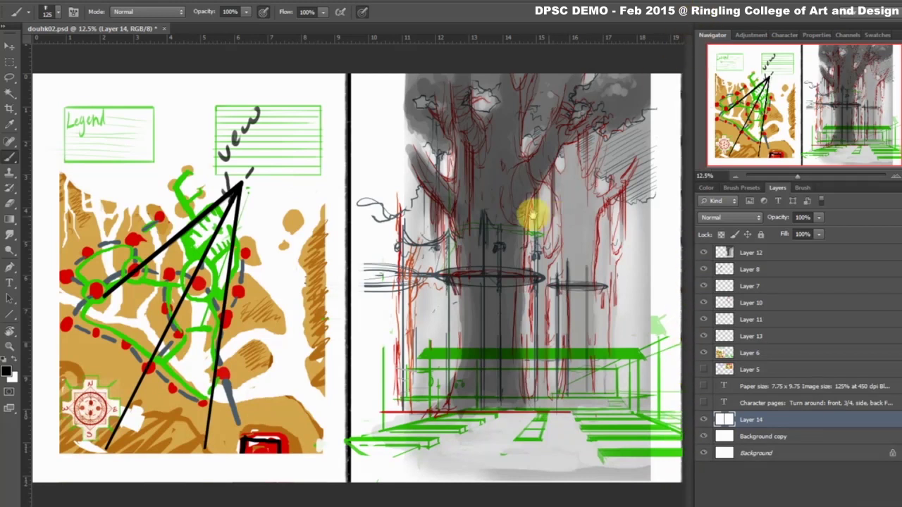
key("ctrl+minus")
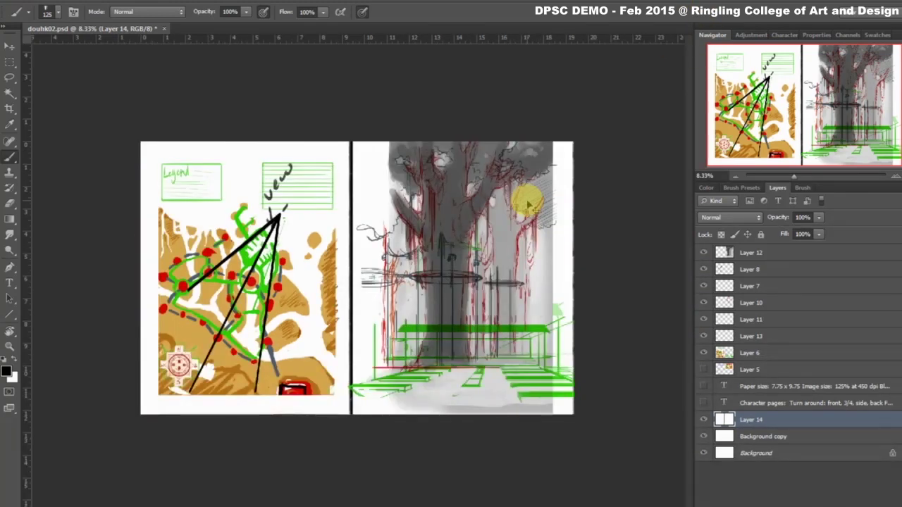
key("ctrl+plus")
key("ctrl+plus")
key("ctrl+minus")
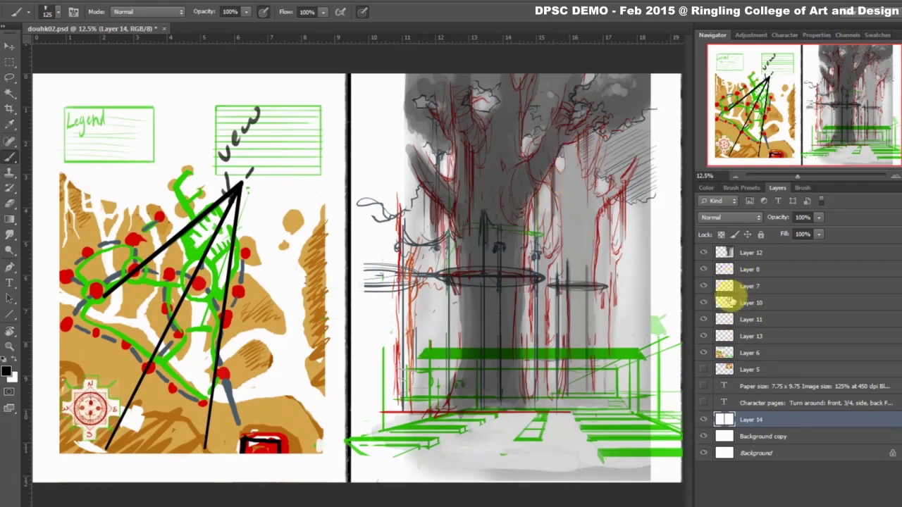
On Layer 7, draw a vertical line down the tree, plus an arrow and curved mark on the map path.
left_click(725, 285)
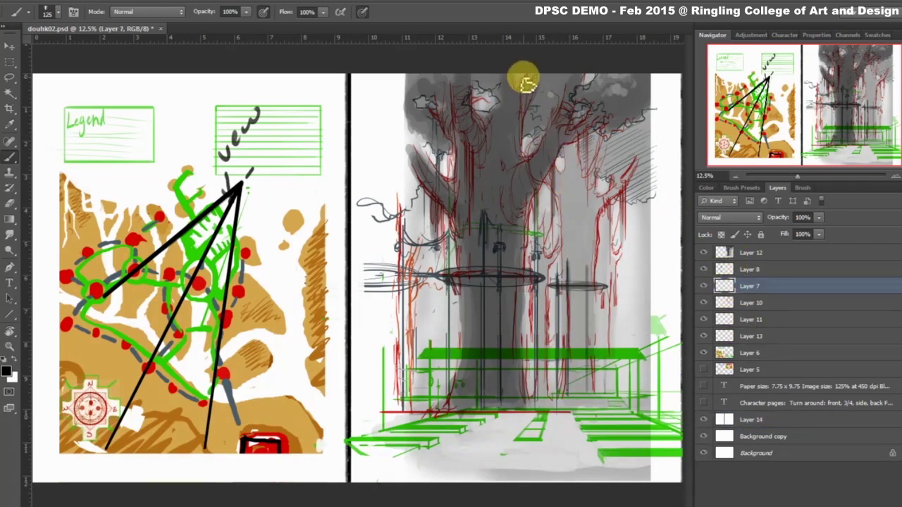
left_click_drag(525, 74, 525, 367)
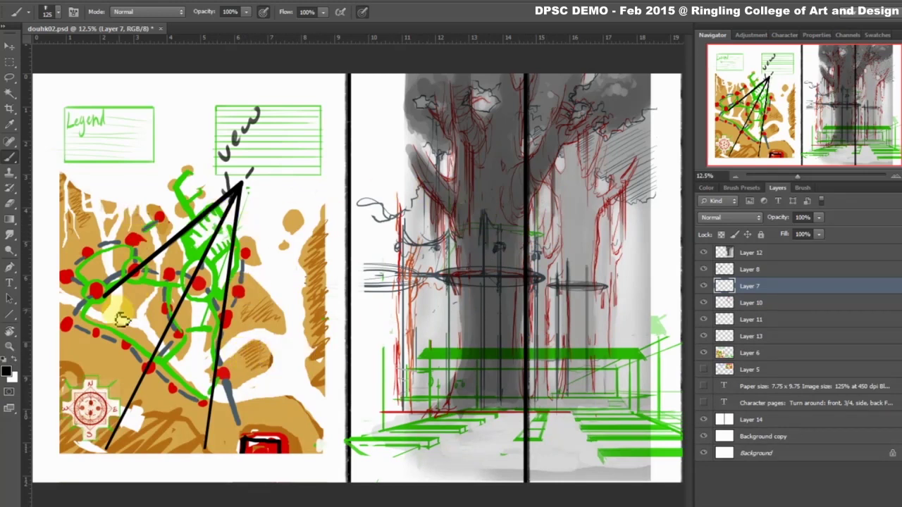
mouse_move(128, 297)
left_mouse_down()
mouse_move(131, 323)
mouse_move(144, 321)
left_mouse_up()
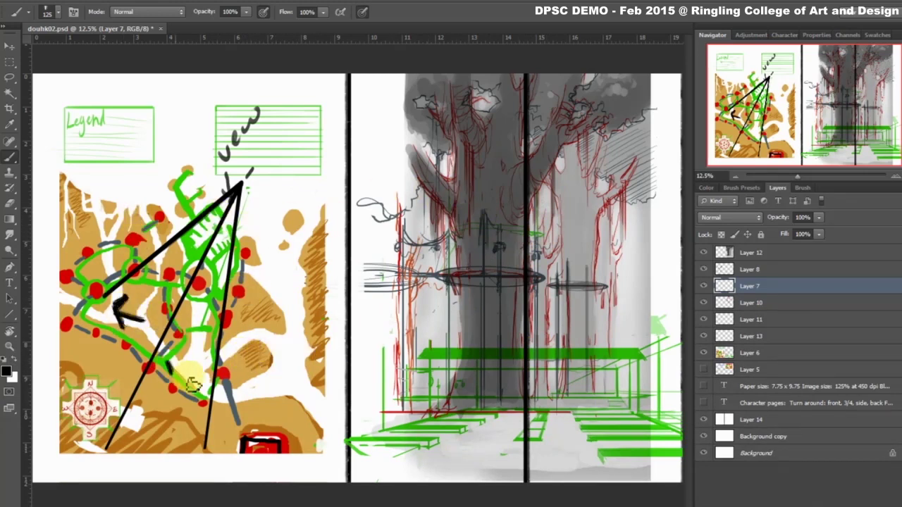
left_click_drag(167, 363, 198, 367)
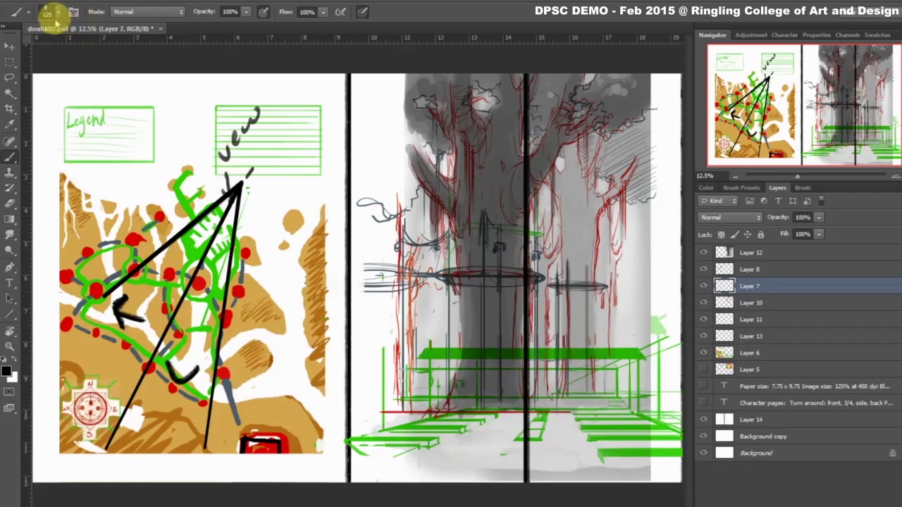
Set the brush size to 46.
left_click(57, 13)
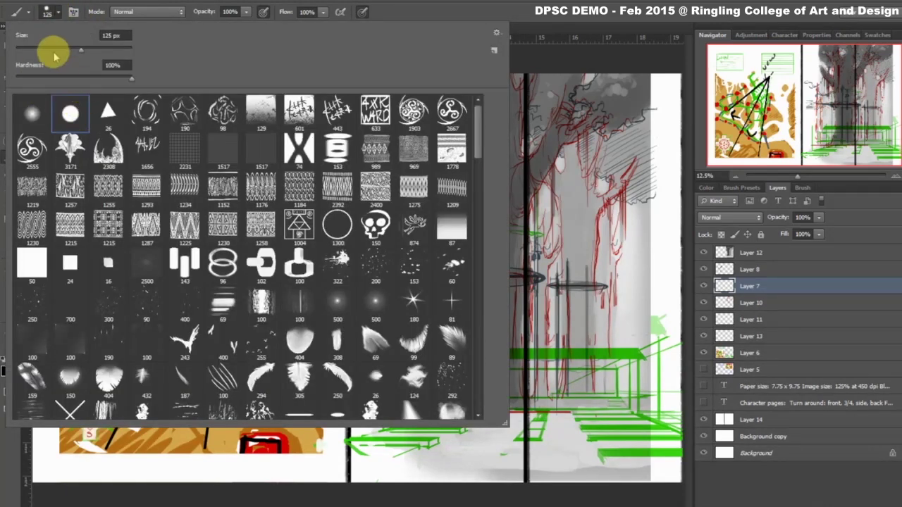
left_click_drag(54, 56, 71, 41)
left_click(403, 7)
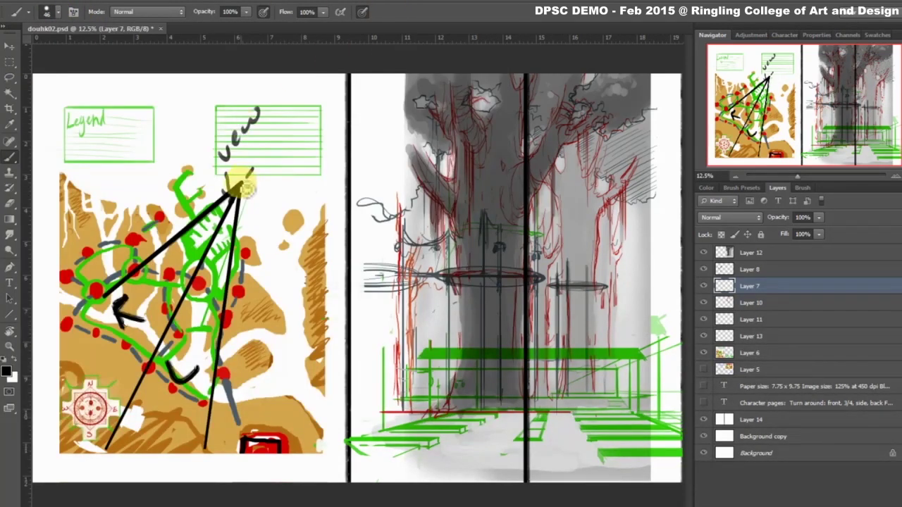
Add two sight lines from the view point and two vertical lines across the tree page.
left_click(70, 381, "shift")
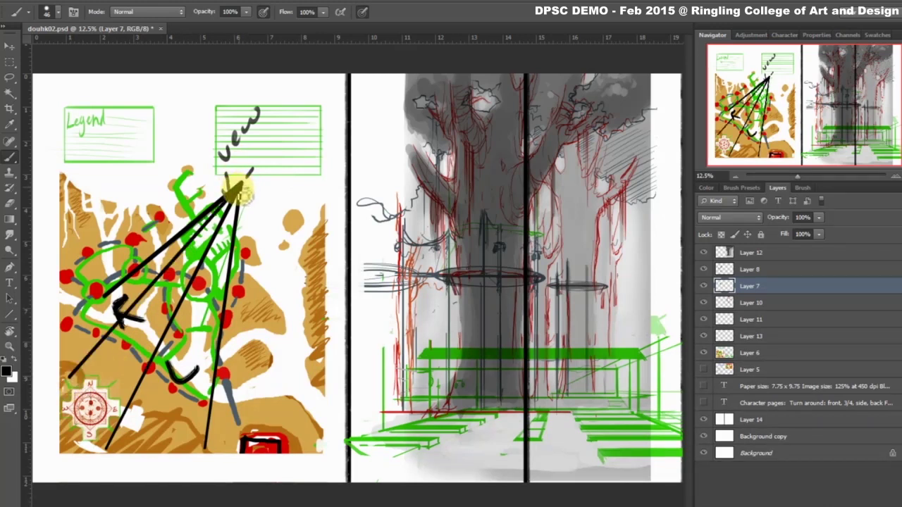
left_click(169, 467, "shift")
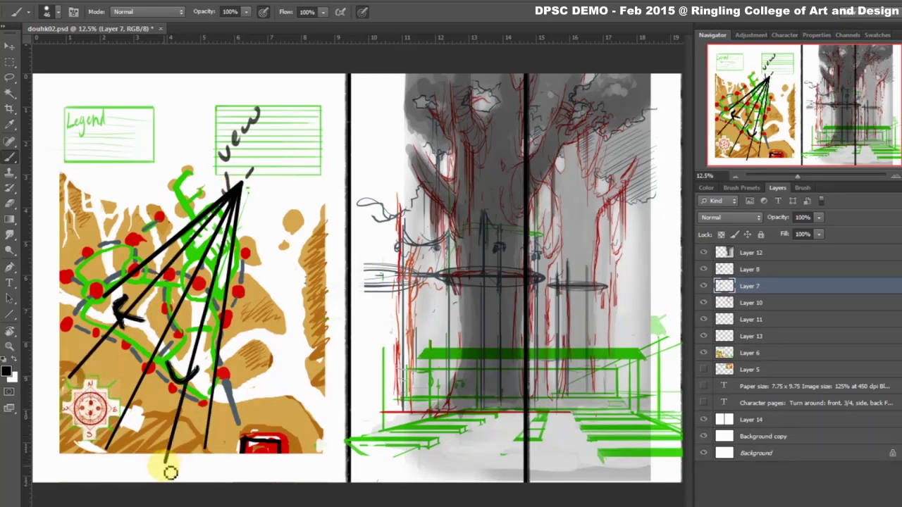
left_click_drag(443, 69, 460, 493)
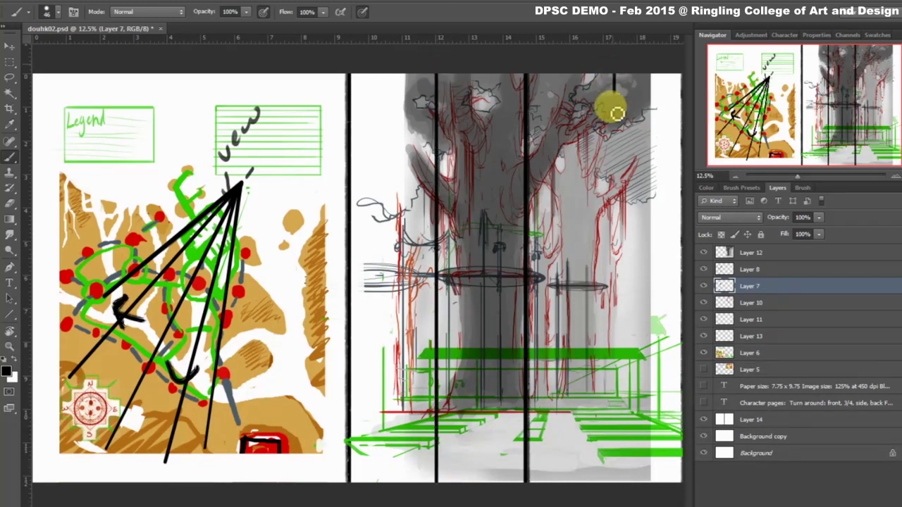
left_click_drag(622, 68, 614, 487)
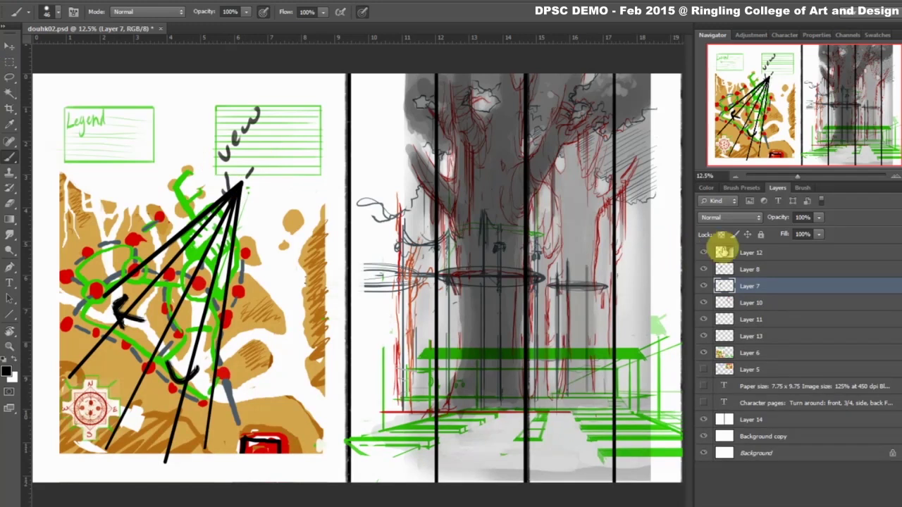
Delete Layer 8 and select the left page's fan lines for free transform.
left_click(724, 269)
key("Delete")
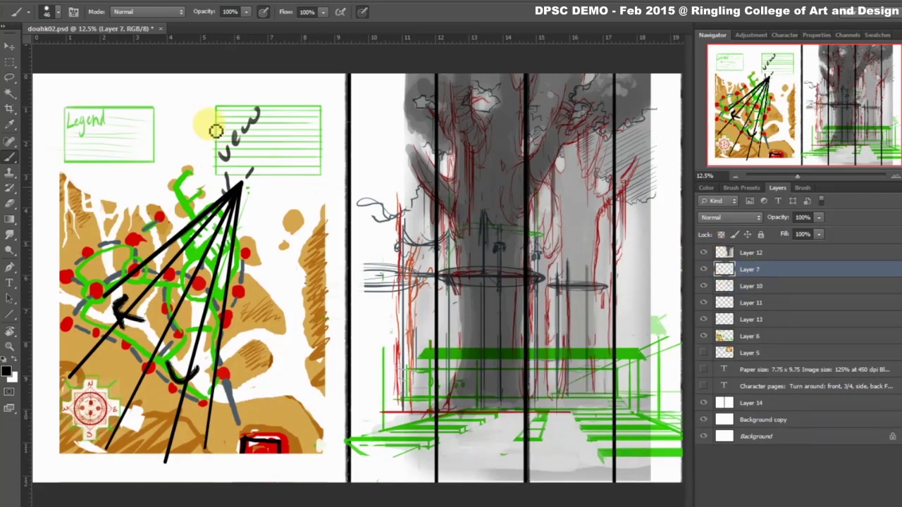
left_click(10, 62)
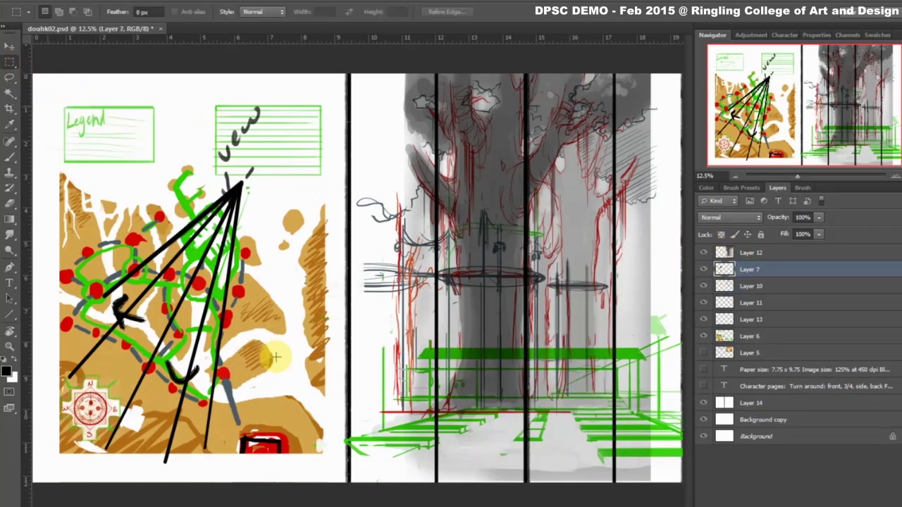
left_click_drag(46, 106, 279, 474)
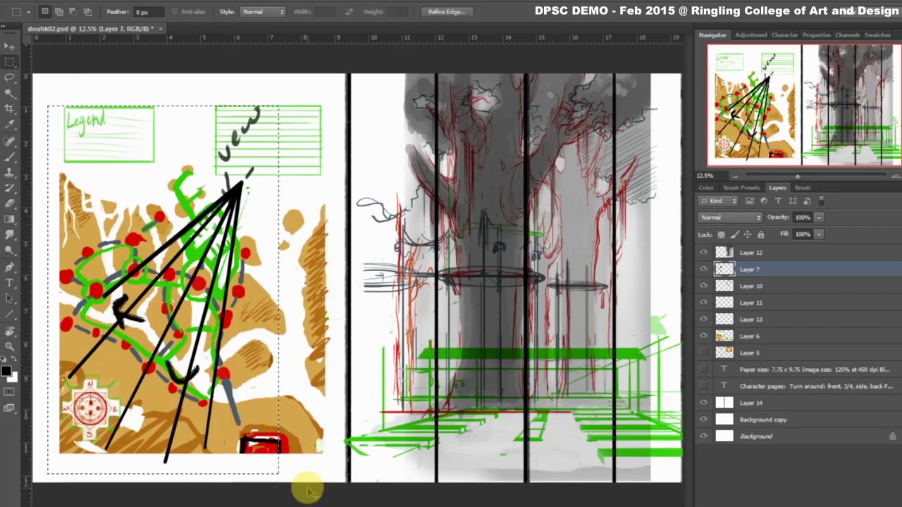
key("ctrl+t")
Rotate and shift the fan lines so they converge lower, then commit the transform.
mouse_move(317, 165)
left_mouse_down()
mouse_move(338, 275)
mouse_move(322, 373)
mouse_move(274, 412)
mouse_move(263, 331)
left_mouse_up()
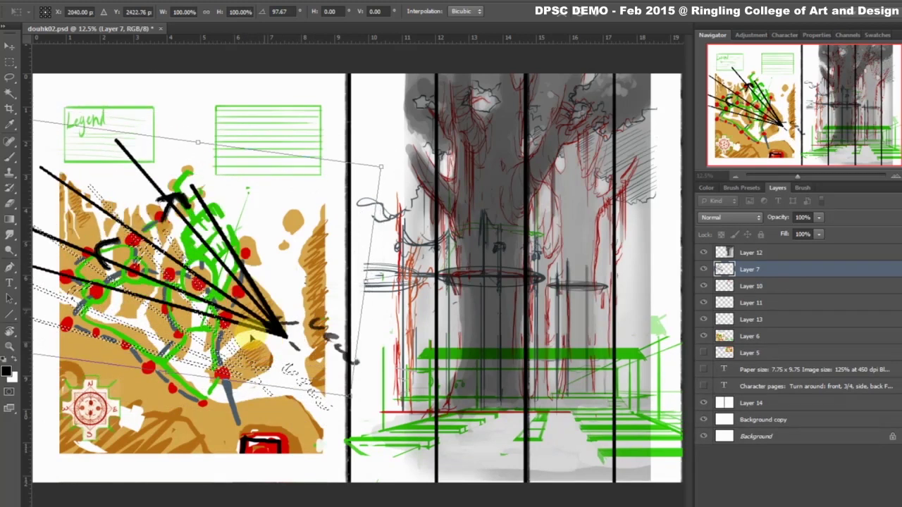
mouse_move(262, 331)
left_mouse_down()
mouse_move(279, 345)
mouse_move(277, 338)
left_mouse_up()
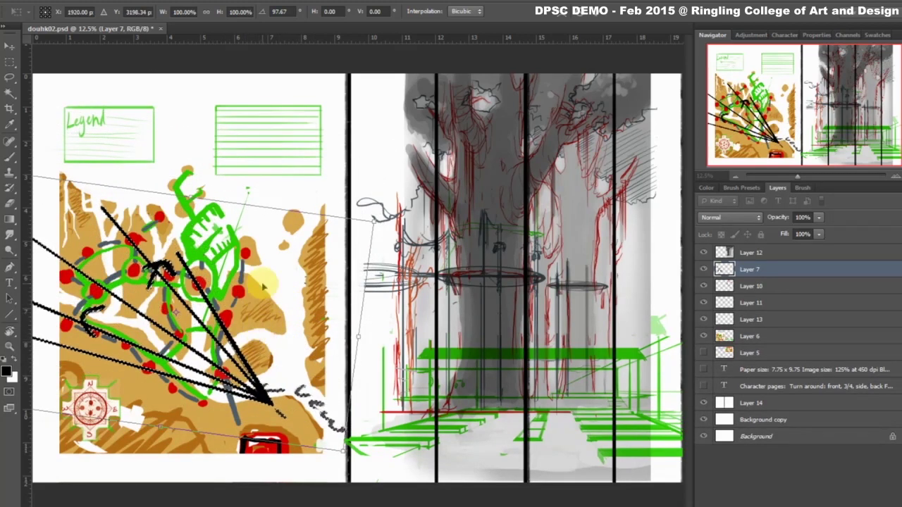
left_click_drag(388, 190, 227, 296)
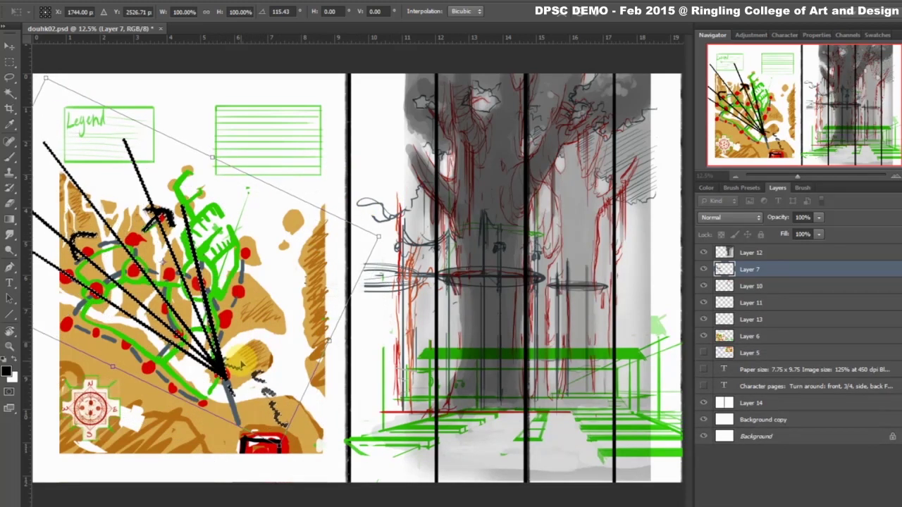
left_click_drag(238, 359, 239, 360)
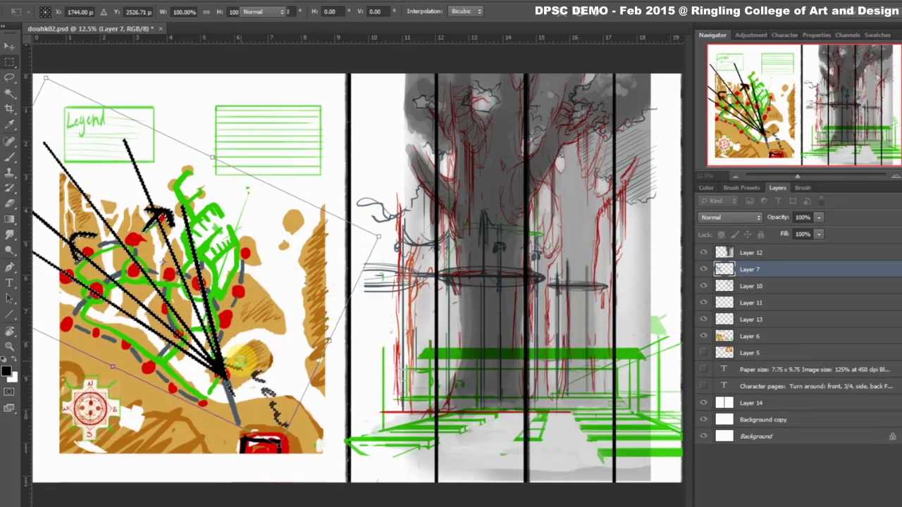
key("Return")
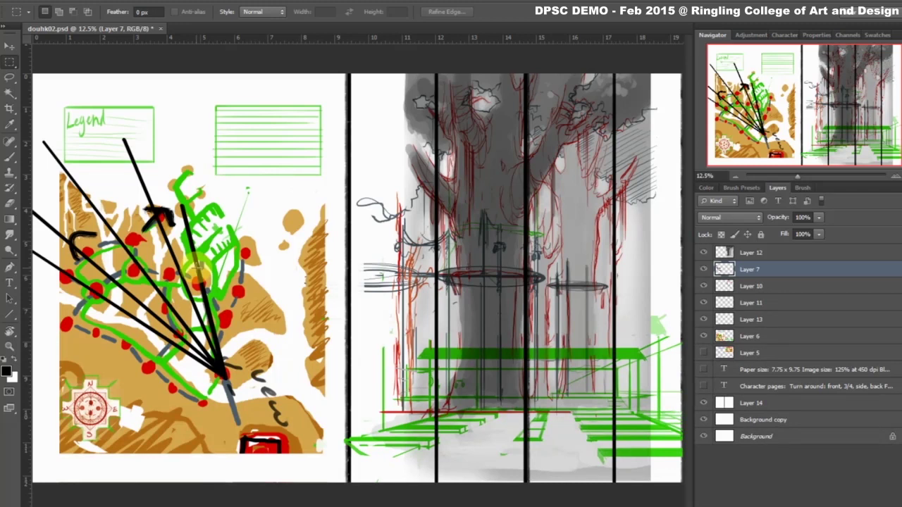
Erase the black vertical bars from the whole right page.
left_click(703, 270)
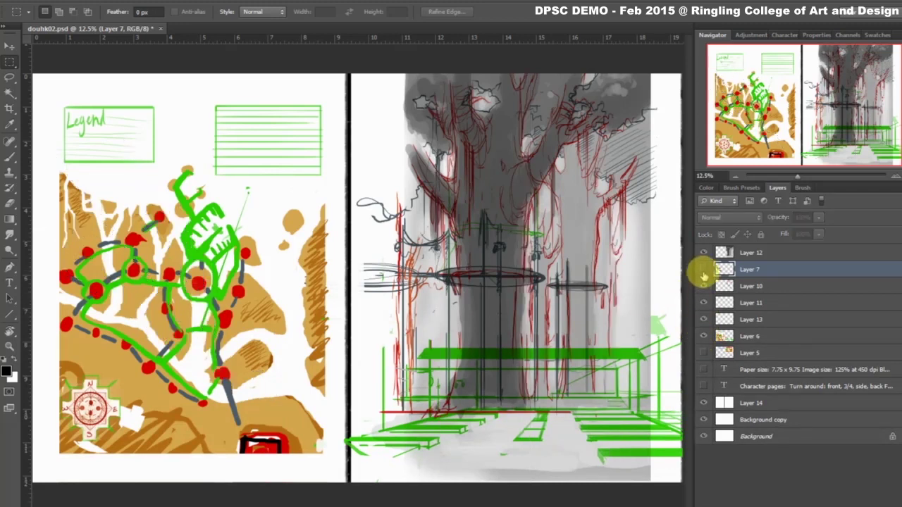
left_click(703, 270)
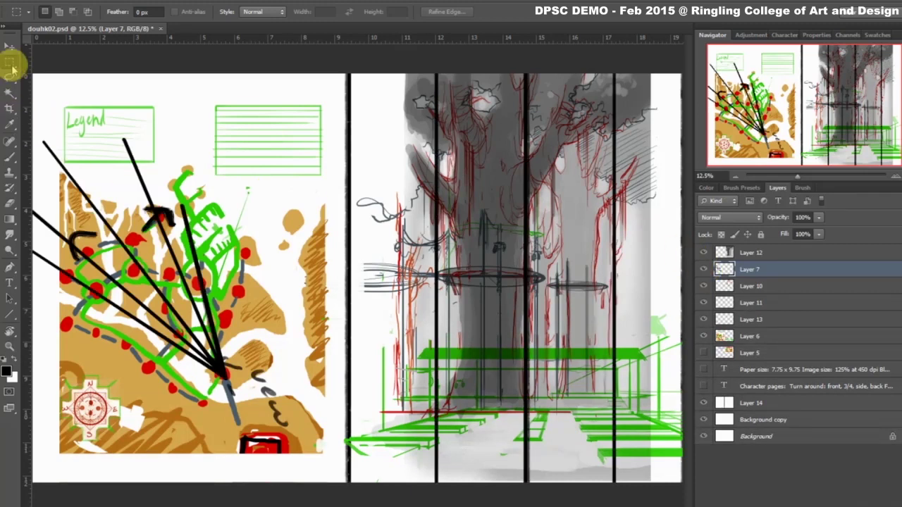
mouse_move(353, 74)
left_mouse_down()
mouse_move(664, 483)
mouse_move(687, 500)
left_mouse_up()
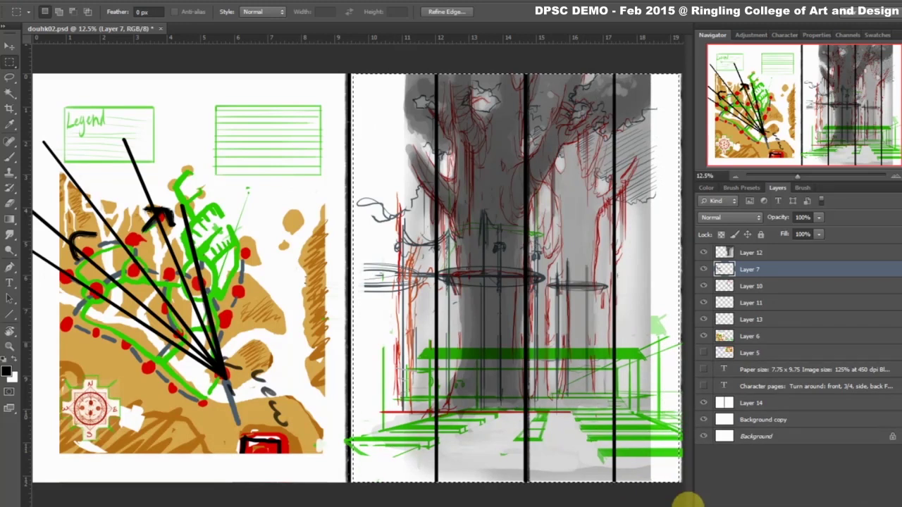
key("Delete")
key("ctrl+d")
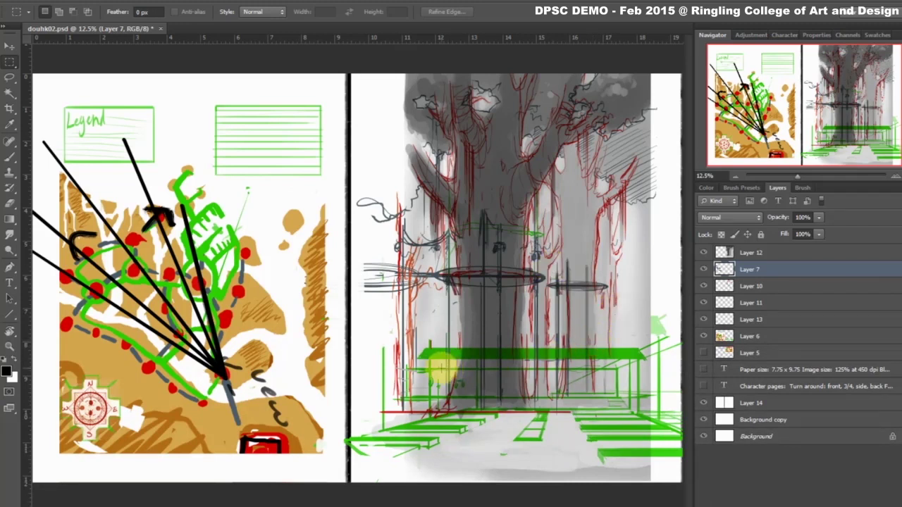
Hide Layers 12, 10, 11, 13, 6 and 5.
left_click(703, 252)
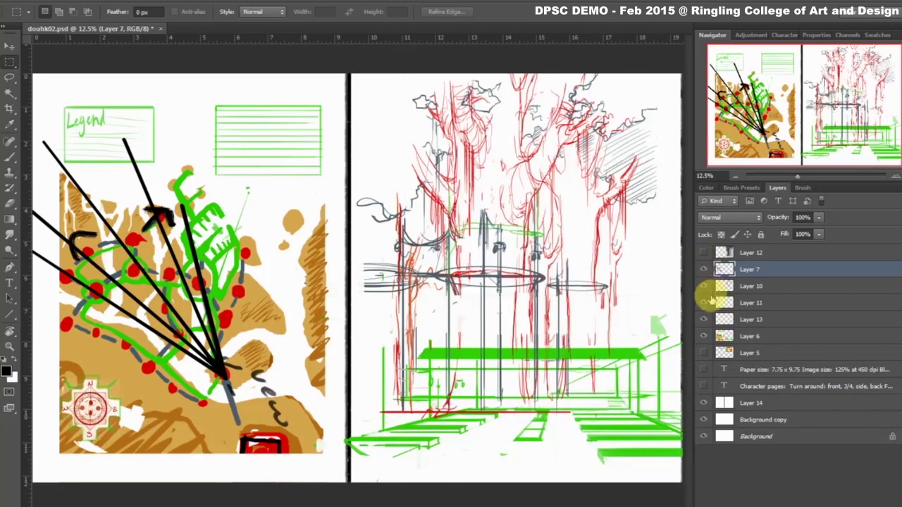
left_click(704, 286)
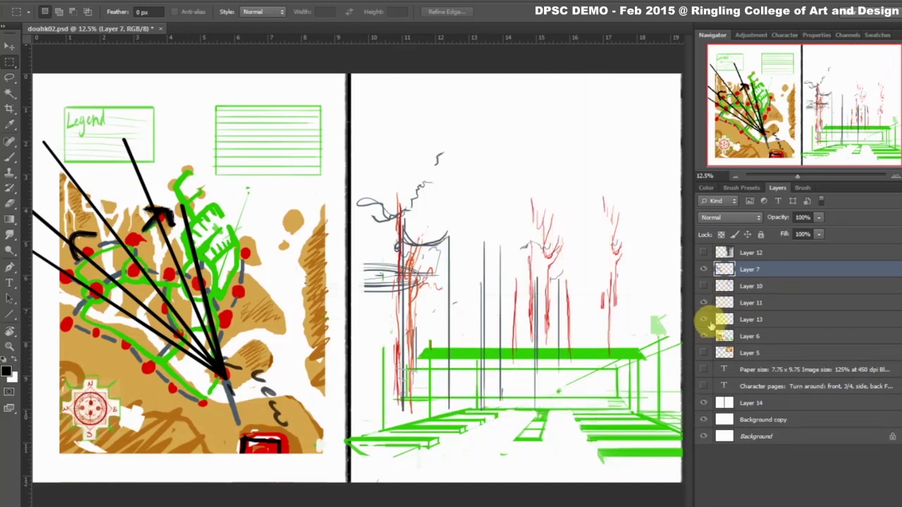
left_click(703, 302)
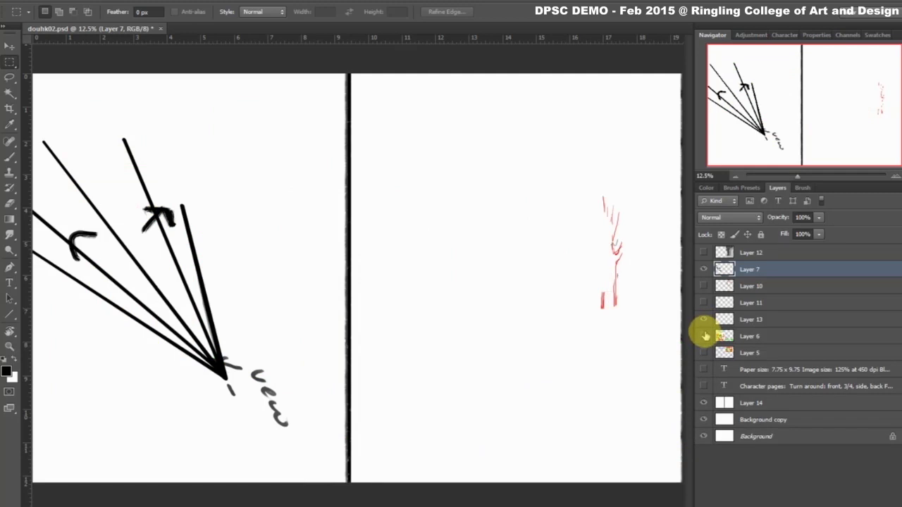
left_click_drag(703, 320, 703, 353)
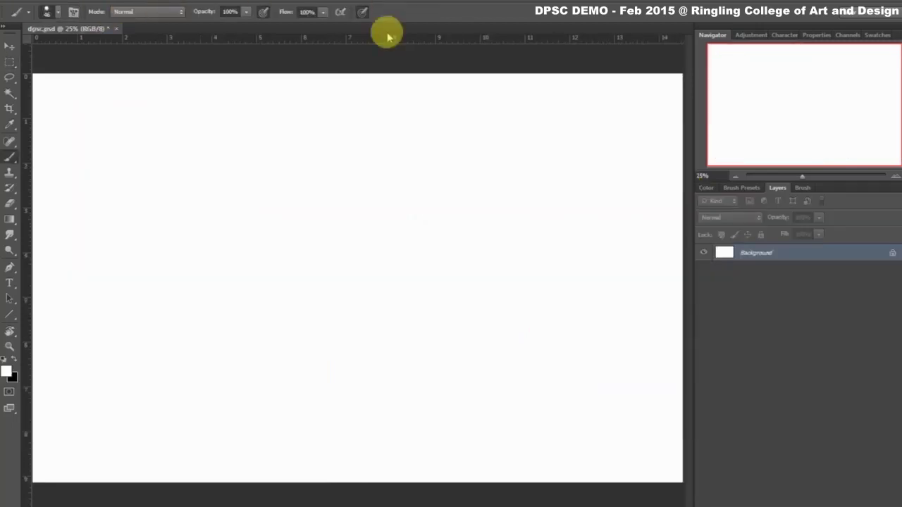
Fit the blank dpsc canvas on screen and open the Gradient tool's Gradient Editor.
key("ctrl+minus")
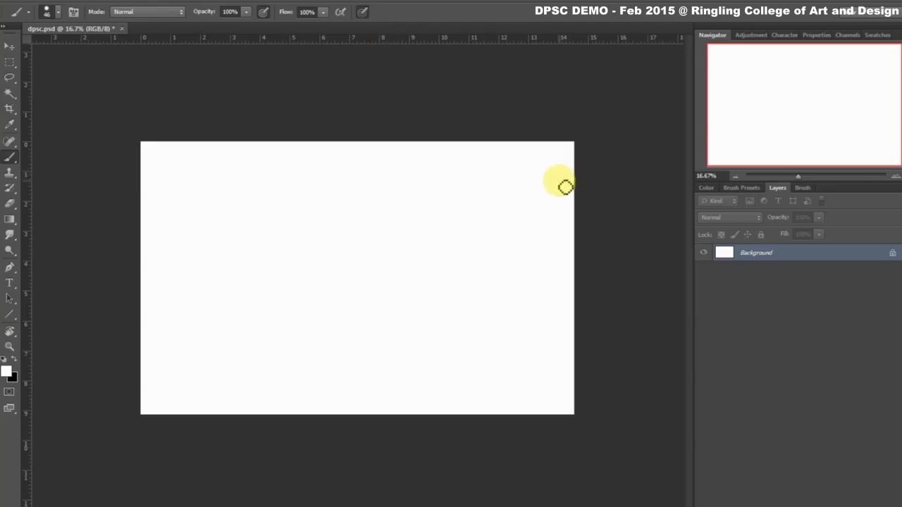
key("ctrl+0")
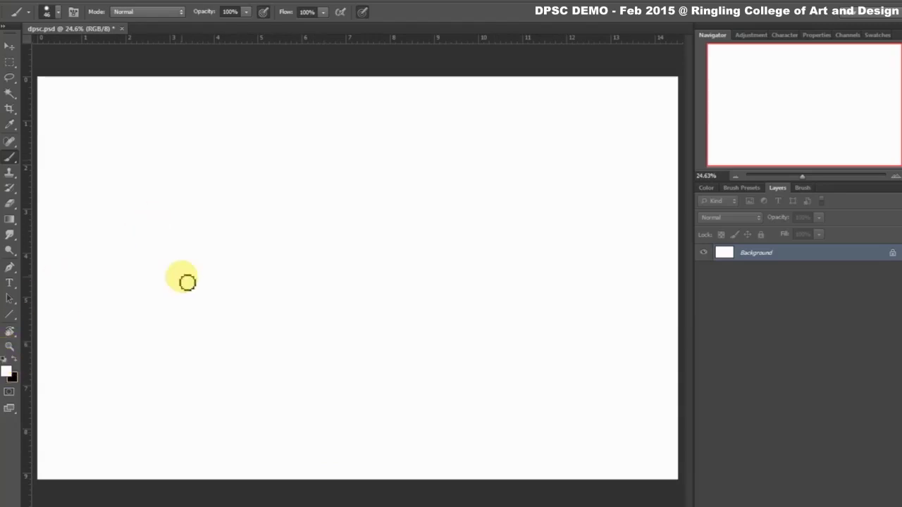
left_click(10, 218)
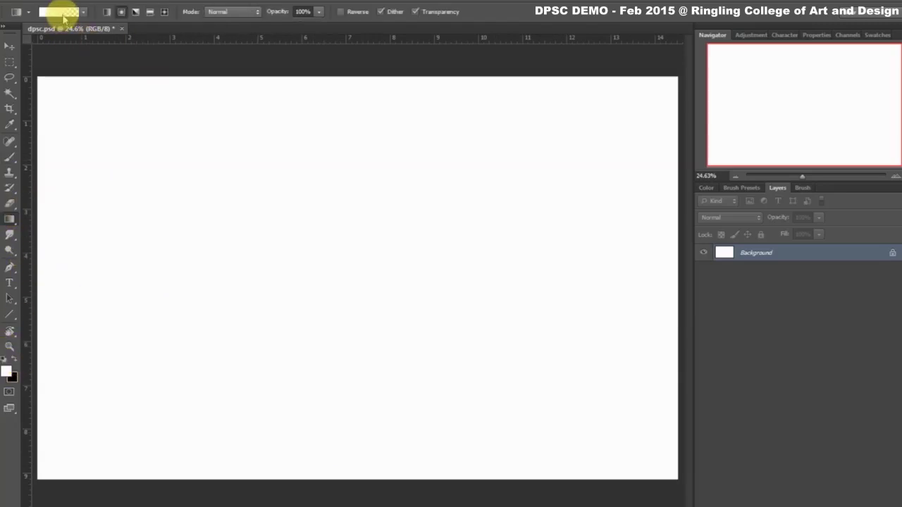
left_click(63, 17)
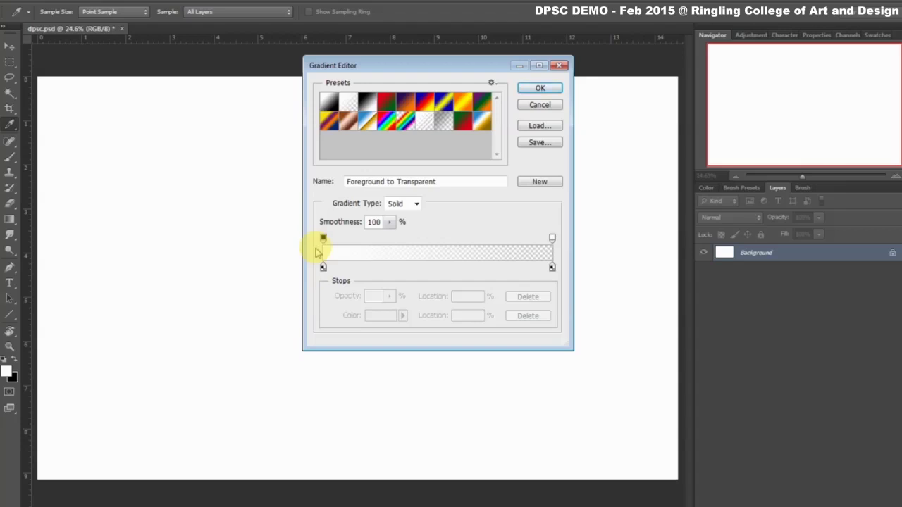
Fill the Background with a linear white-to-black Foreground to Background gradient, then add Layer 1.
left_click(328, 101)
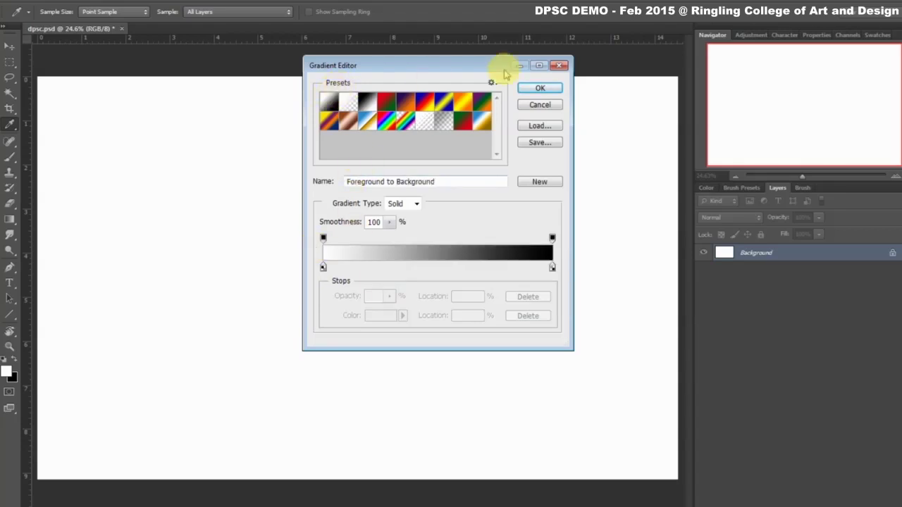
left_click(537, 86)
mouse_move(394, 478)
left_mouse_down()
mouse_move(398, 210)
mouse_move(390, 75)
left_mouse_up()
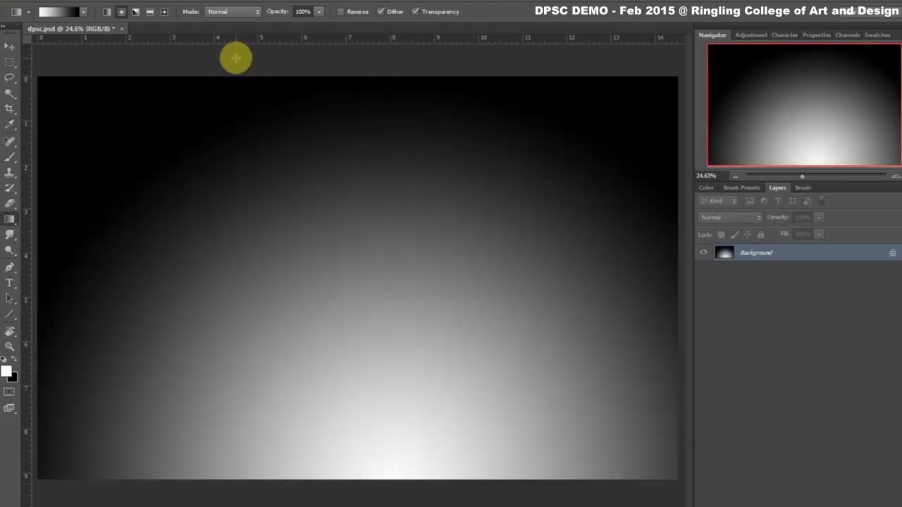
left_click(106, 11)
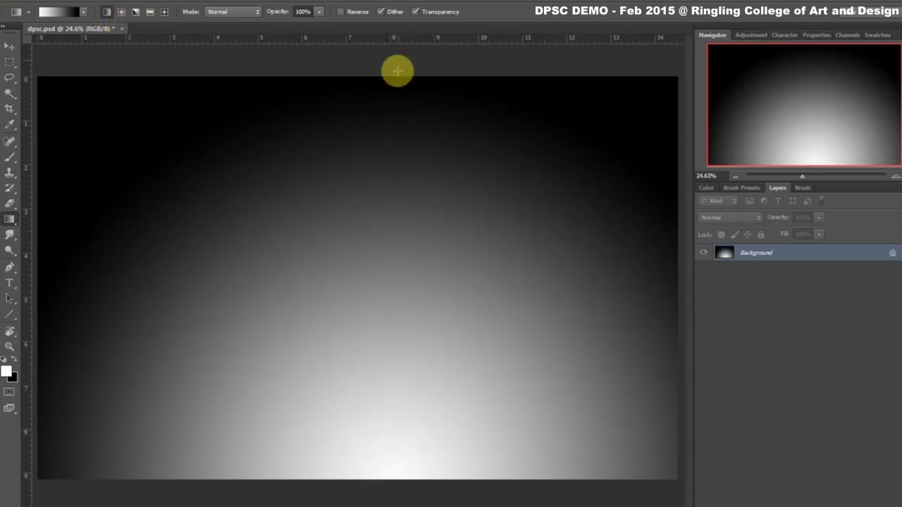
left_click_drag(398, 70, 428, 487)
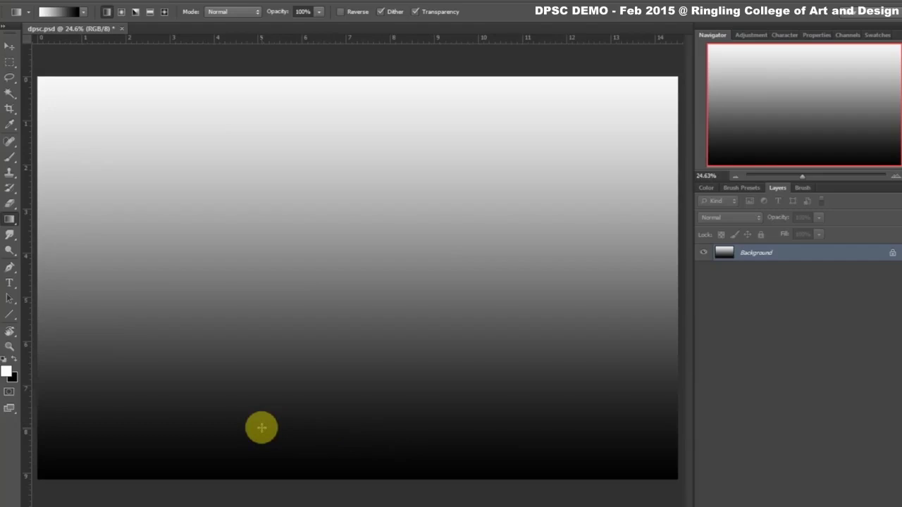
key("ctrl+shift+n")
key("Return")
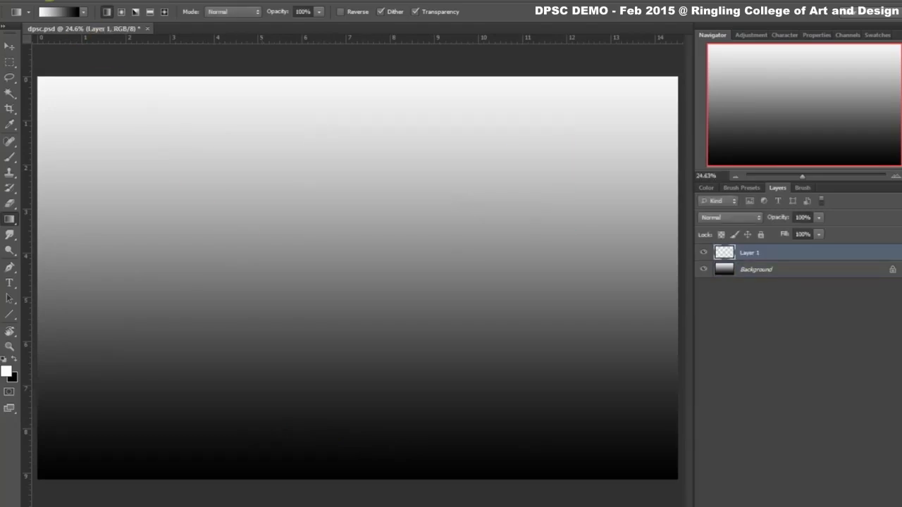
Select the Brush with textured preset 129 at size 200.
left_click(9, 150)
left_click(49, 11)
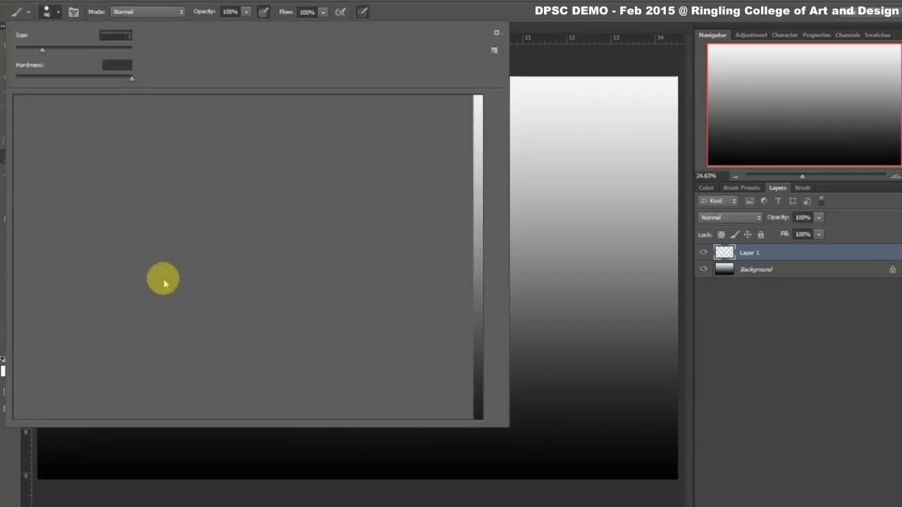
left_click(257, 106)
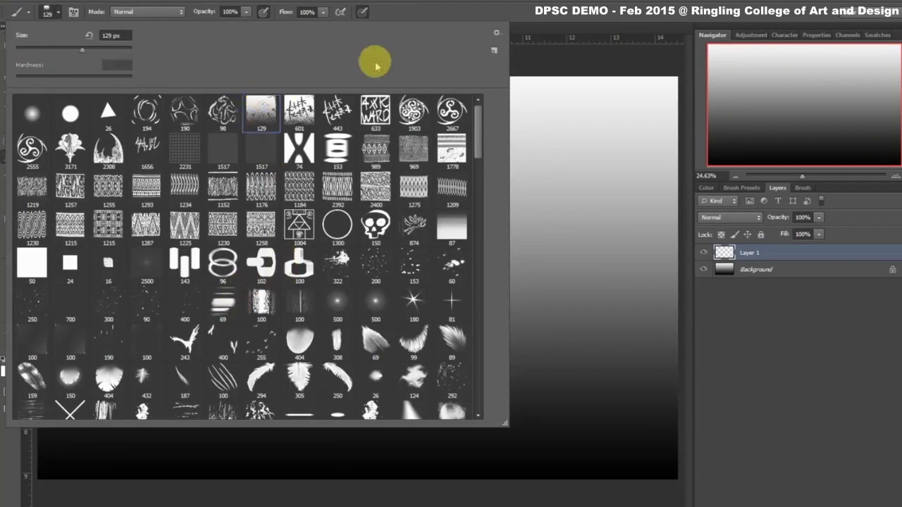
left_click(514, 26)
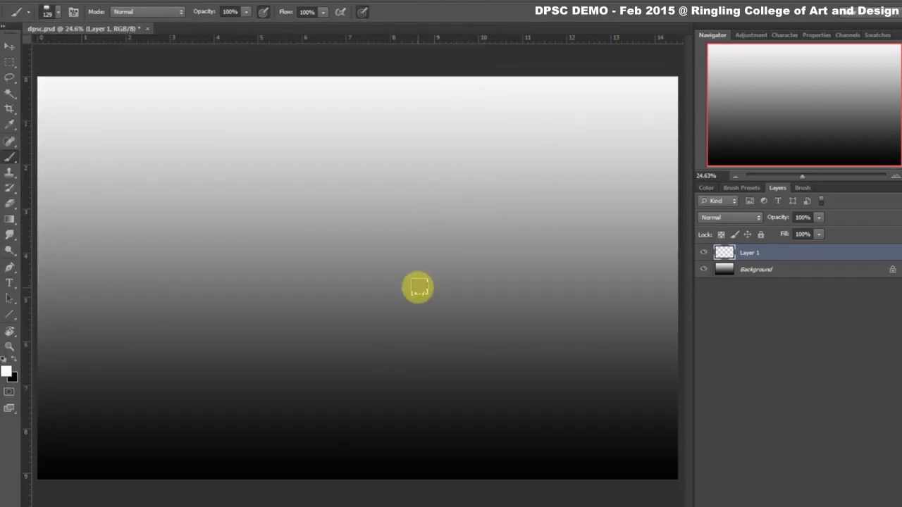
key("bracketright")
key("bracketright")
key("bracketright")
key("bracketright")
key("bracketright")
key("bracketright")
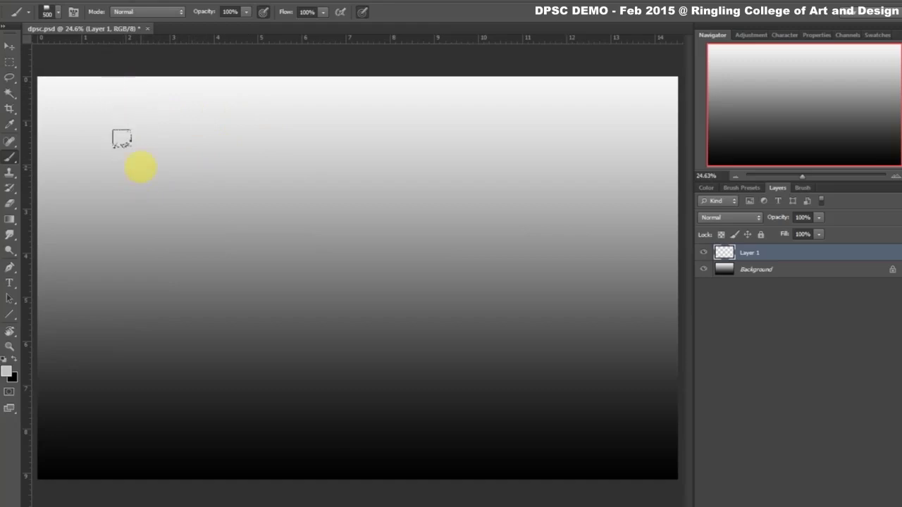
Paint pale grey rock towers at the upper left and top right.
mouse_move(125, 170)
left_mouse_down()
mouse_move(119, 88)
mouse_move(84, 97)
mouse_move(74, 148)
mouse_move(135, 131)
mouse_move(170, 157)
mouse_move(204, 143)
mouse_move(217, 169)
mouse_move(161, 157)
mouse_move(277, 163)
mouse_move(231, 125)
mouse_move(197, 143)
mouse_move(442, 170)
mouse_move(393, 143)
mouse_move(400, 52)
mouse_move(415, 143)
mouse_move(435, 96)
mouse_move(352, 101)
mouse_move(346, 155)
left_mouse_up()
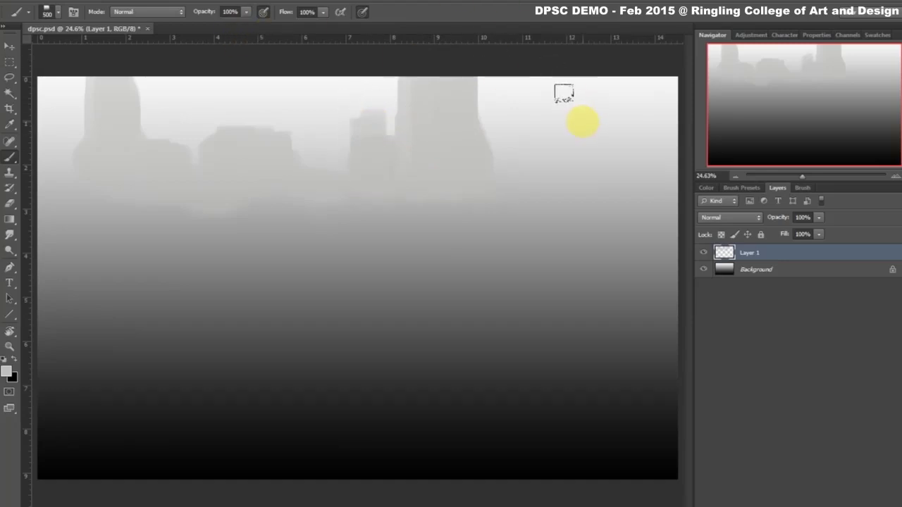
mouse_move(563, 92)
left_mouse_down()
mouse_move(564, 145)
mouse_move(521, 151)
left_mouse_up()
left_click_drag(566, 44, 600, 148)
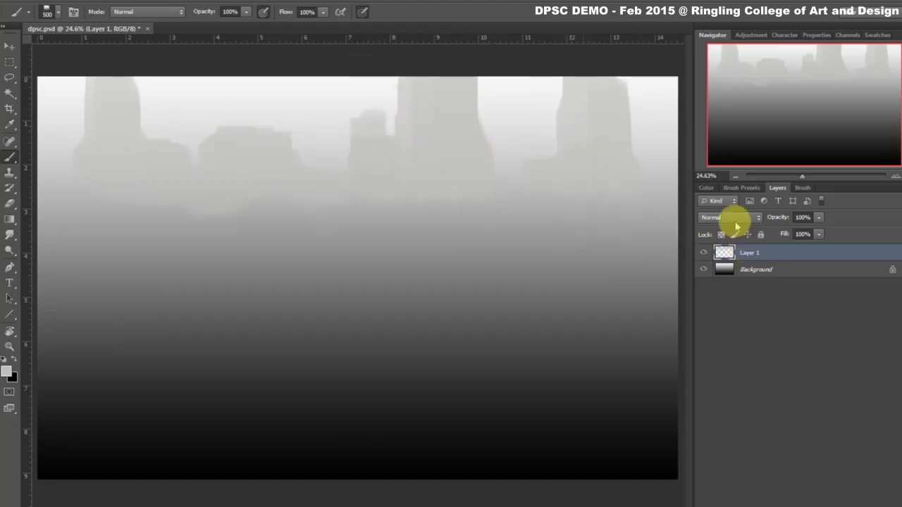
Add Layer 2 and paint a grey cliff along the left edge with a tall tower.
key("ctrl+shift+n")
key("Return")
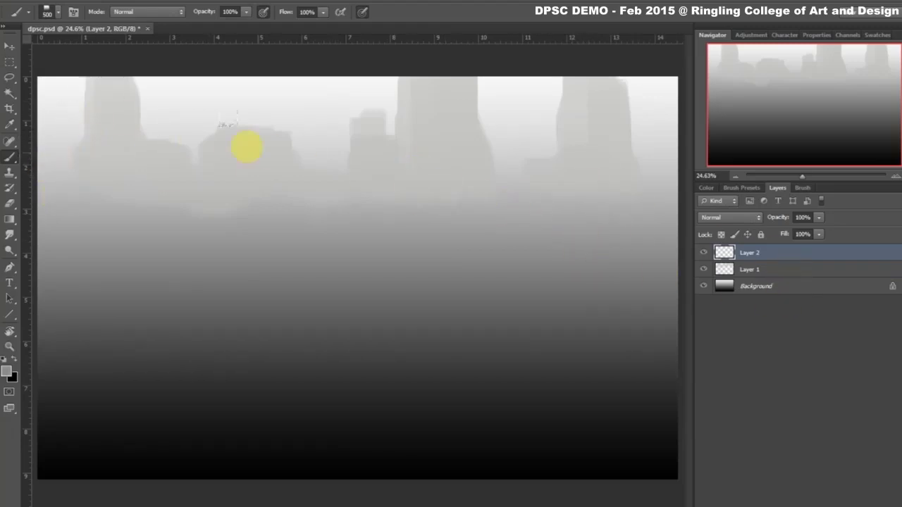
mouse_move(68, 226)
left_mouse_down()
mouse_move(36, 127)
mouse_move(105, 201)
mouse_move(100, 237)
mouse_move(132, 239)
mouse_move(169, 268)
mouse_move(263, 244)
mouse_move(274, 254)
mouse_move(204, 227)
left_mouse_up()
mouse_move(204, 188)
left_mouse_down()
mouse_move(201, 135)
mouse_move(181, 205)
left_mouse_up()
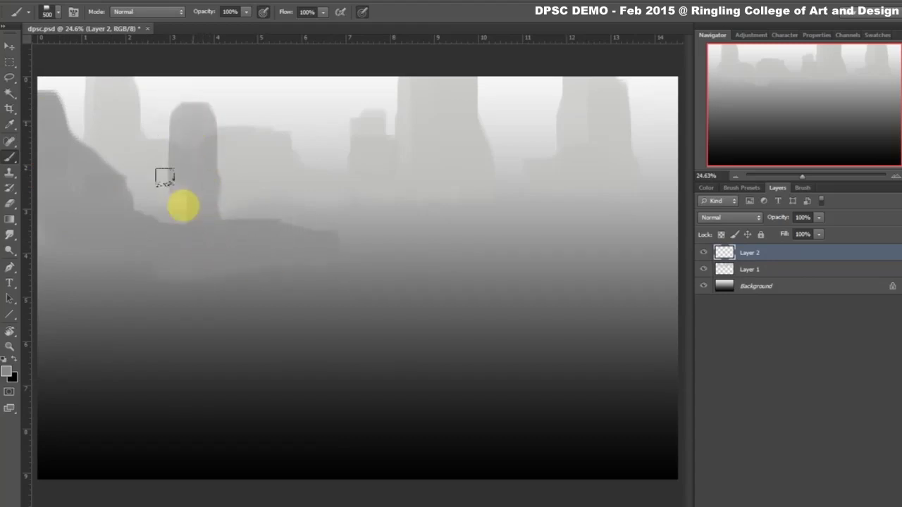
Paint a dark grey ridge band across the middle with a tower on its right.
mouse_move(342, 270)
left_mouse_down()
mouse_move(429, 258)
mouse_move(350, 252)
mouse_move(353, 215)
left_mouse_up()
mouse_move(334, 185)
left_mouse_down()
mouse_move(308, 137)
mouse_move(267, 143)
mouse_move(330, 125)
left_mouse_up()
key("ctrl+z")
mouse_move(152, 180)
left_mouse_down()
mouse_move(241, 235)
mouse_move(344, 216)
mouse_move(433, 226)
mouse_move(622, 207)
mouse_move(639, 159)
mouse_move(639, 77)
mouse_move(594, 183)
left_mouse_up()
mouse_move(483, 225)
left_mouse_down()
mouse_move(434, 145)
mouse_move(427, 221)
left_mouse_up()
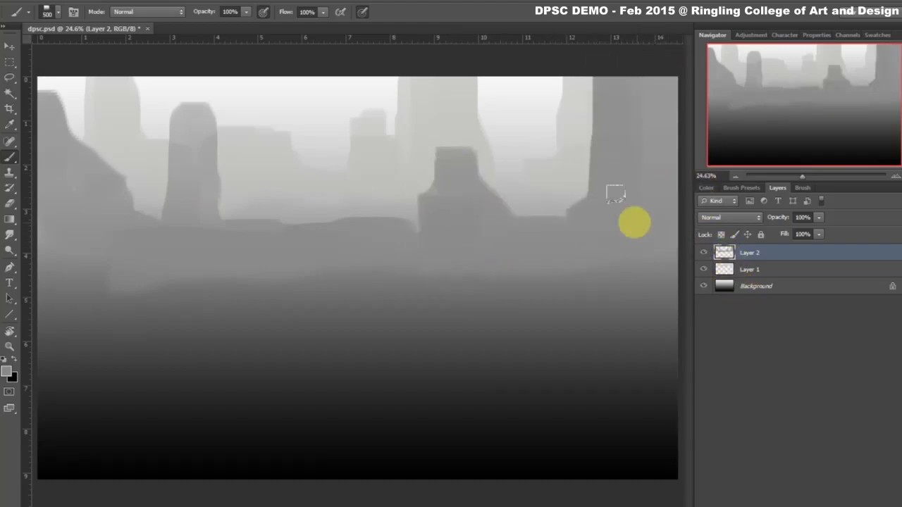
On new Layer 3, paint grey rock at right and near-black masses filling the lower left.
key("ctrl+shift+n")
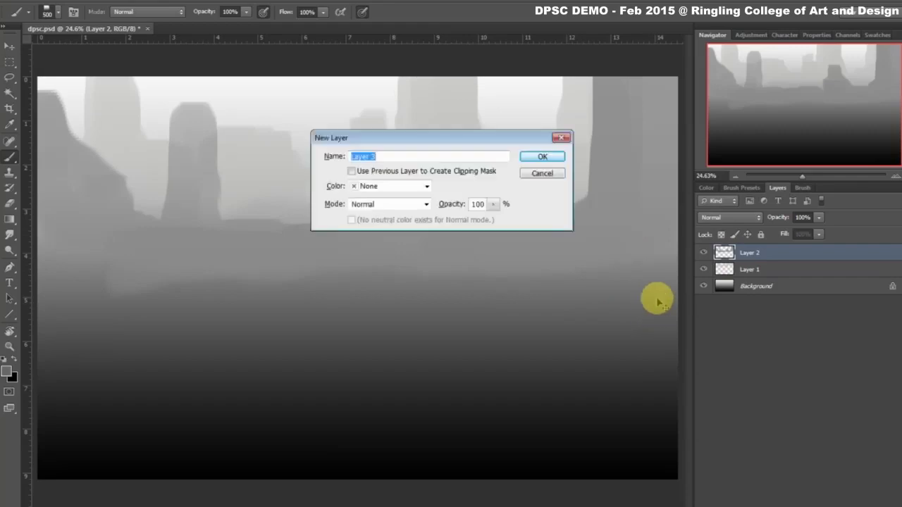
key("Return")
mouse_move(530, 102)
left_mouse_down()
mouse_move(614, 242)
mouse_move(636, 212)
mouse_move(603, 237)
mouse_move(585, 316)
mouse_move(443, 335)
left_mouse_up()
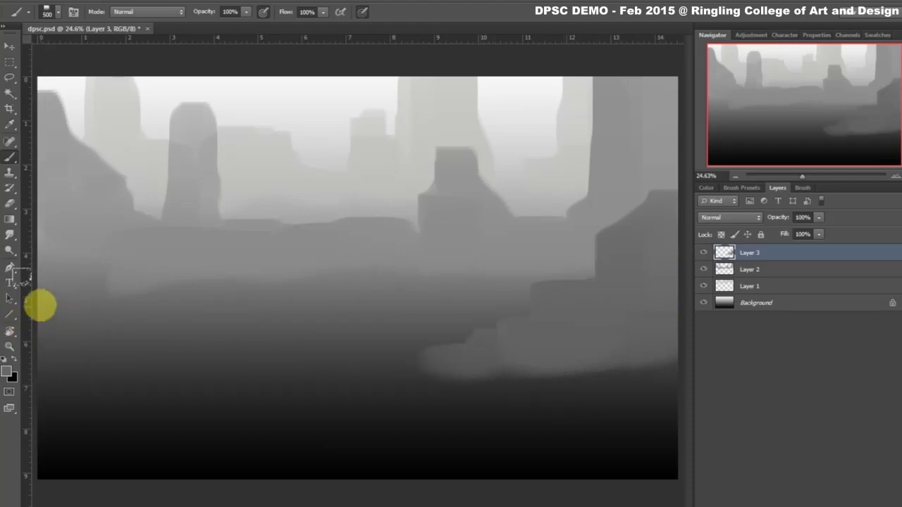
mouse_move(23, 266)
left_mouse_down()
mouse_move(91, 256)
mouse_move(217, 264)
mouse_move(19, 274)
mouse_move(216, 305)
mouse_move(271, 302)
left_mouse_up()
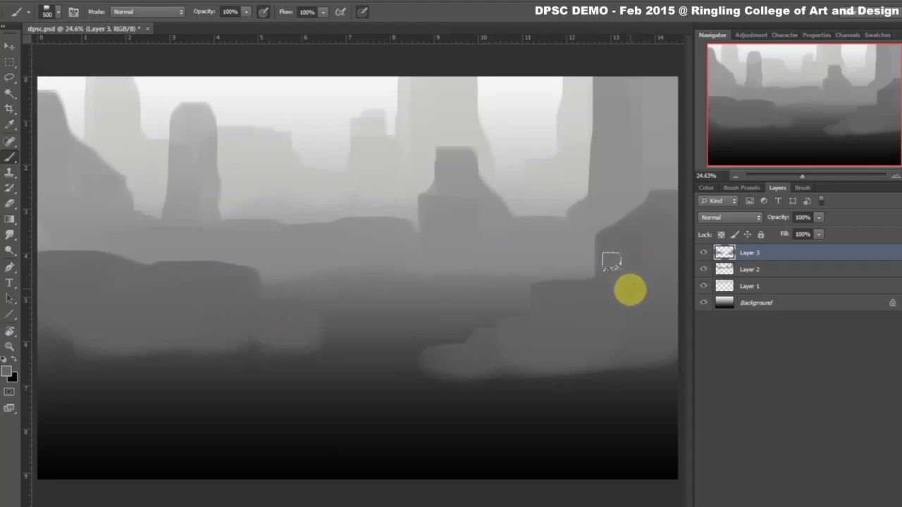
left_click_drag(642, 364, 412, 349)
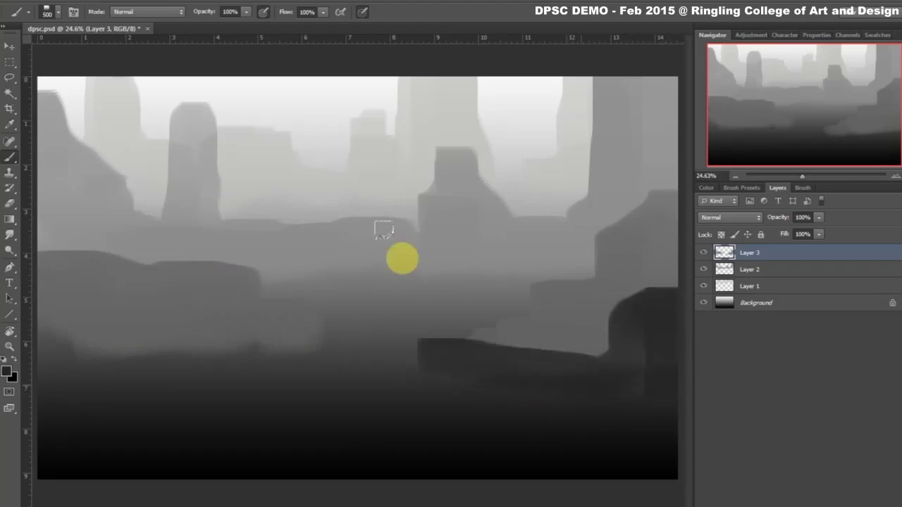
mouse_move(49, 243)
left_mouse_down()
mouse_move(34, 306)
mouse_move(81, 227)
mouse_move(111, 328)
mouse_move(81, 273)
mouse_move(32, 332)
mouse_move(170, 322)
mouse_move(200, 308)
mouse_move(66, 329)
mouse_move(54, 368)
mouse_move(223, 396)
mouse_move(158, 467)
mouse_move(258, 404)
mouse_move(127, 405)
mouse_move(314, 417)
mouse_move(269, 455)
mouse_move(44, 465)
mouse_move(87, 467)
mouse_move(71, 343)
mouse_move(41, 281)
mouse_move(48, 419)
mouse_move(141, 406)
mouse_move(242, 457)
left_mouse_up()
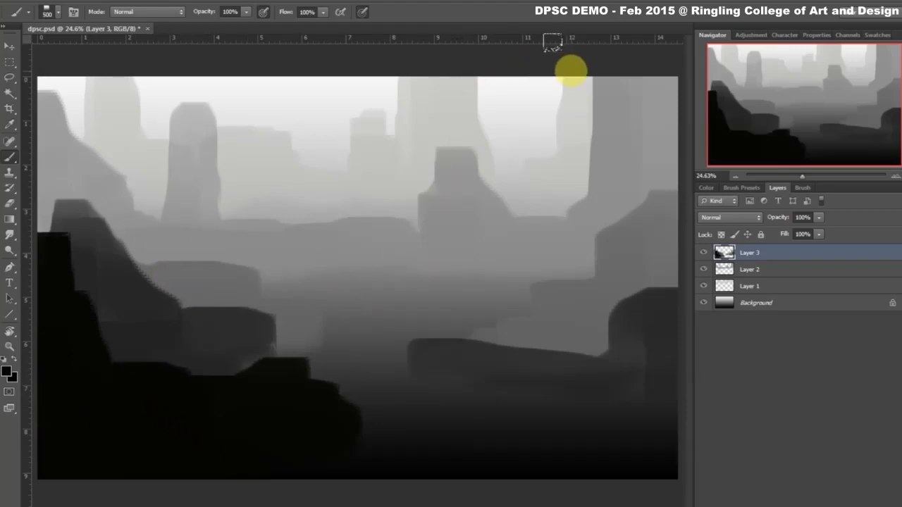
Extend the dark rock near bottom centre and paint a tall dark column through the centre.
left_click_drag(618, 81, 606, 86)
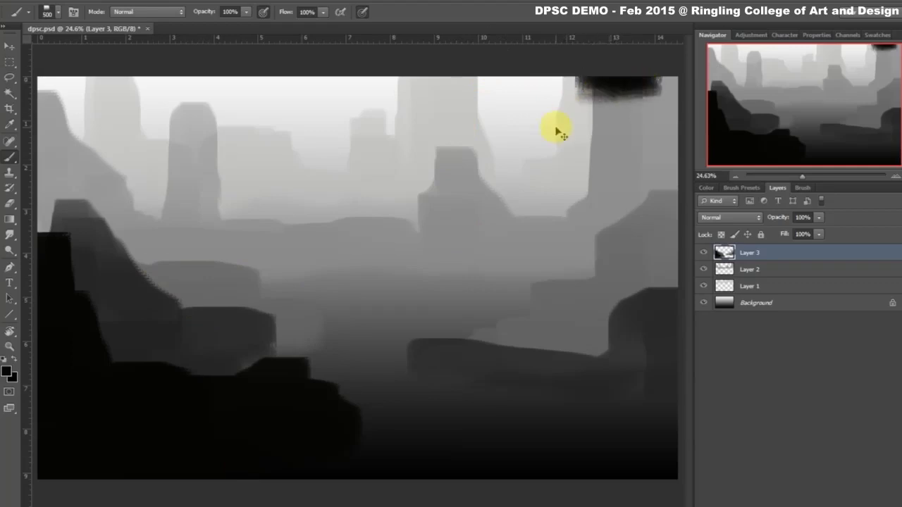
key("ctrl+z")
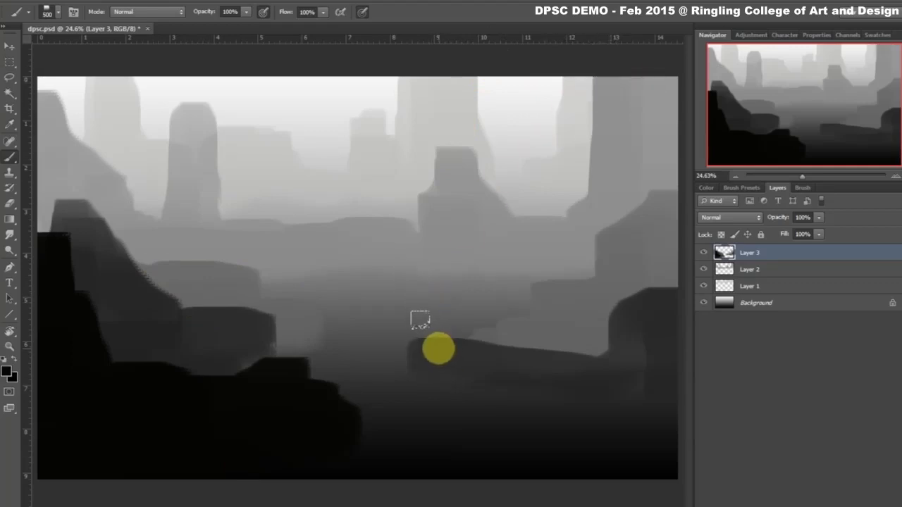
left_click_drag(313, 352, 350, 336)
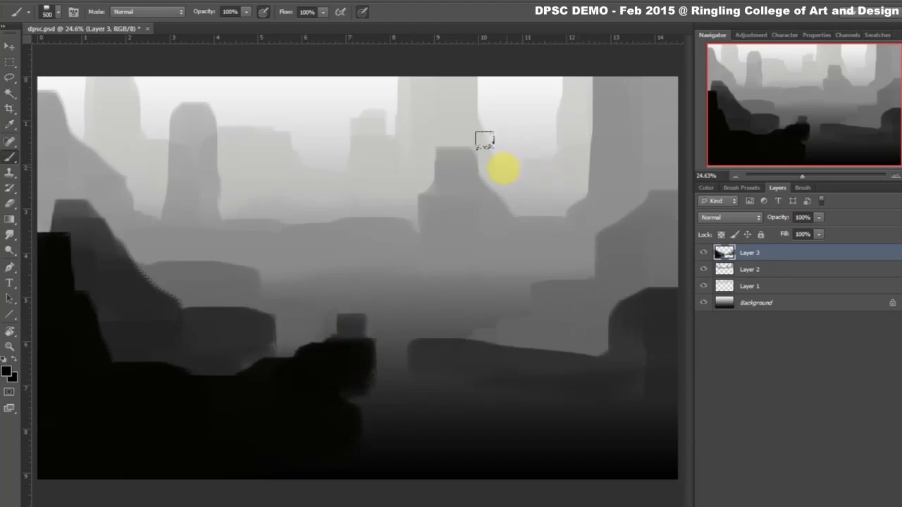
left_click_drag(493, 154, 518, 157)
left_click_drag(465, 149, 498, 172)
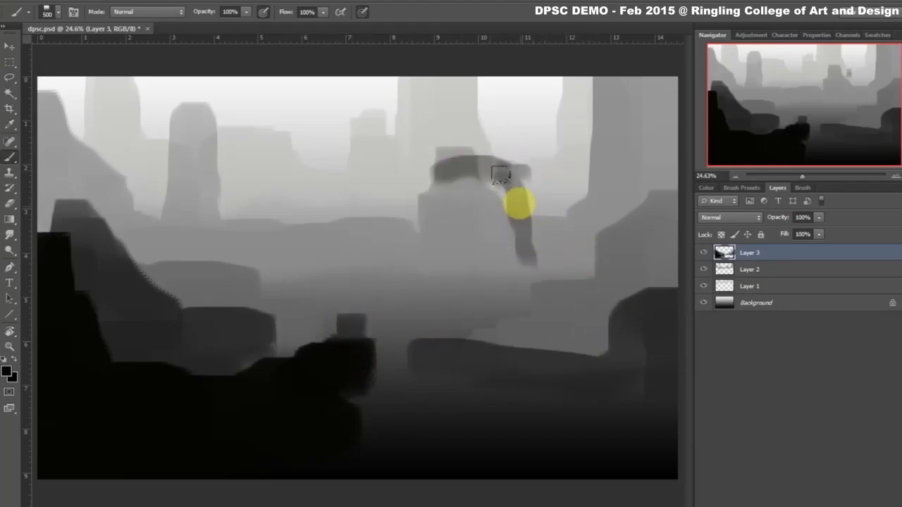
key("ctrl+z")
mouse_move(476, 127)
left_mouse_down()
mouse_move(509, 177)
mouse_move(457, 153)
mouse_move(489, 197)
mouse_move(528, 326)
mouse_move(491, 338)
mouse_move(468, 366)
mouse_move(462, 340)
mouse_move(396, 354)
mouse_move(547, 394)
mouse_move(665, 401)
mouse_move(282, 399)
mouse_move(459, 443)
mouse_move(469, 427)
mouse_move(525, 433)
mouse_move(46, 439)
mouse_move(225, 443)
mouse_move(666, 493)
mouse_move(312, 397)
mouse_move(231, 407)
mouse_move(101, 477)
mouse_move(334, 489)
mouse_move(451, 413)
mouse_move(62, 451)
mouse_move(233, 431)
mouse_move(227, 374)
mouse_move(210, 366)
mouse_move(235, 439)
mouse_move(332, 388)
mouse_move(512, 423)
mouse_move(691, 411)
mouse_move(432, 419)
mouse_move(655, 394)
mouse_move(445, 422)
mouse_move(296, 400)
mouse_move(283, 474)
mouse_move(68, 468)
left_mouse_up()
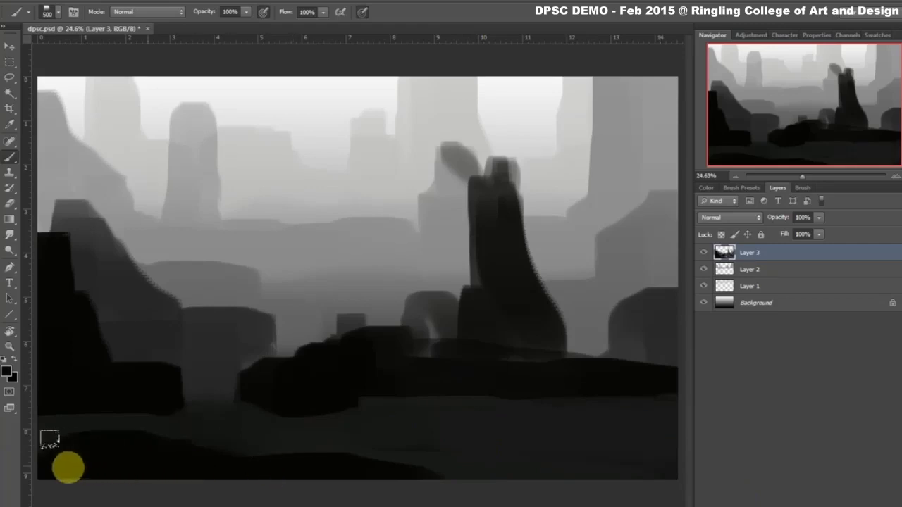
Darken the midground mass and central spire, undoing the dark strokes over the upper sky.
mouse_move(73, 434)
left_mouse_down()
mouse_move(96, 342)
mouse_move(24, 233)
mouse_move(353, 368)
left_mouse_up()
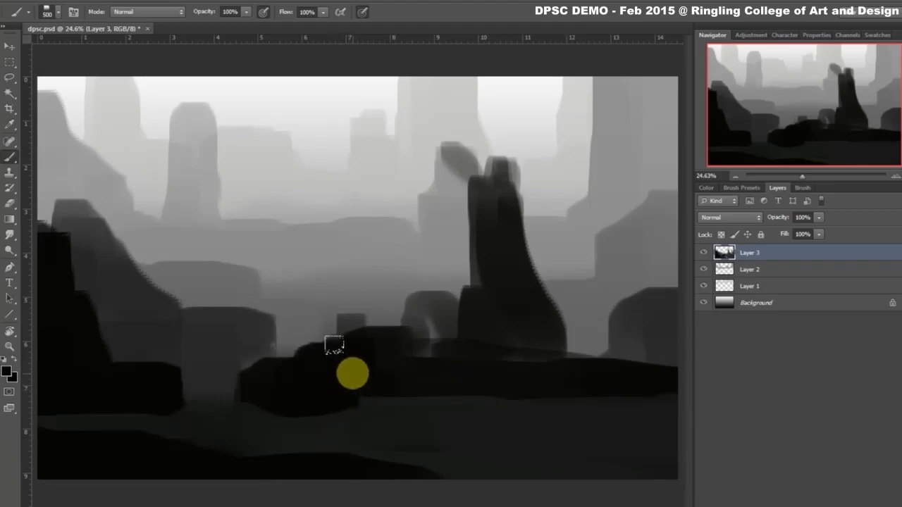
mouse_move(334, 345)
left_mouse_down()
mouse_move(341, 314)
mouse_move(455, 181)
mouse_move(489, 316)
mouse_move(463, 177)
mouse_move(430, 146)
mouse_move(416, 162)
mouse_move(241, 152)
mouse_move(367, 67)
mouse_move(310, 125)
mouse_move(491, 115)
mouse_move(345, 105)
mouse_move(429, 63)
mouse_move(613, 86)
mouse_move(449, 219)
mouse_move(352, 177)
mouse_move(485, 182)
mouse_move(442, 201)
mouse_move(384, 174)
mouse_move(413, 202)
mouse_move(513, 195)
mouse_move(498, 202)
mouse_move(505, 146)
mouse_move(555, 121)
left_mouse_up()
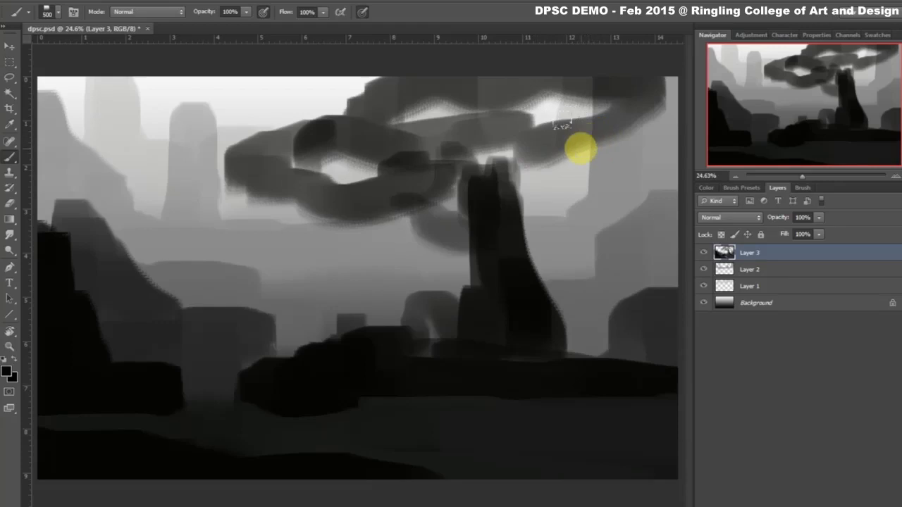
left_click_drag(489, 195, 485, 236)
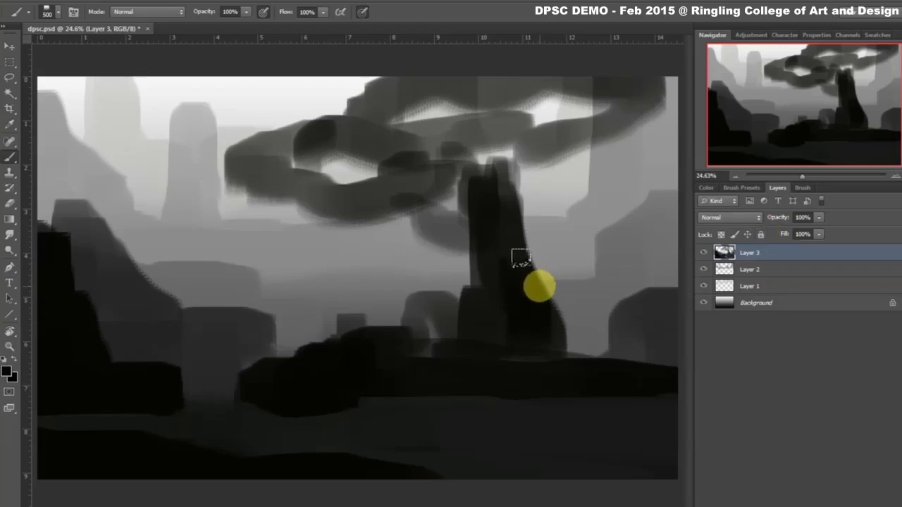
left_click_drag(451, 169, 423, 151)
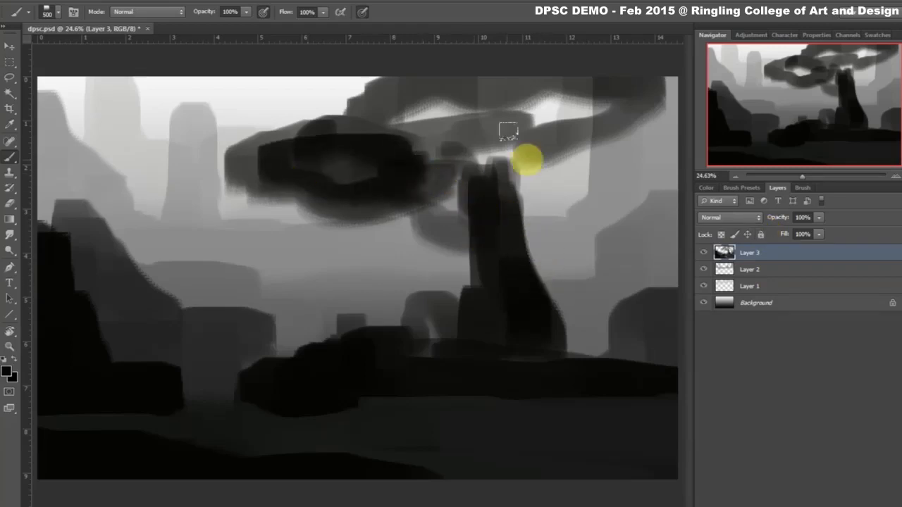
left_click_drag(508, 131, 435, 83)
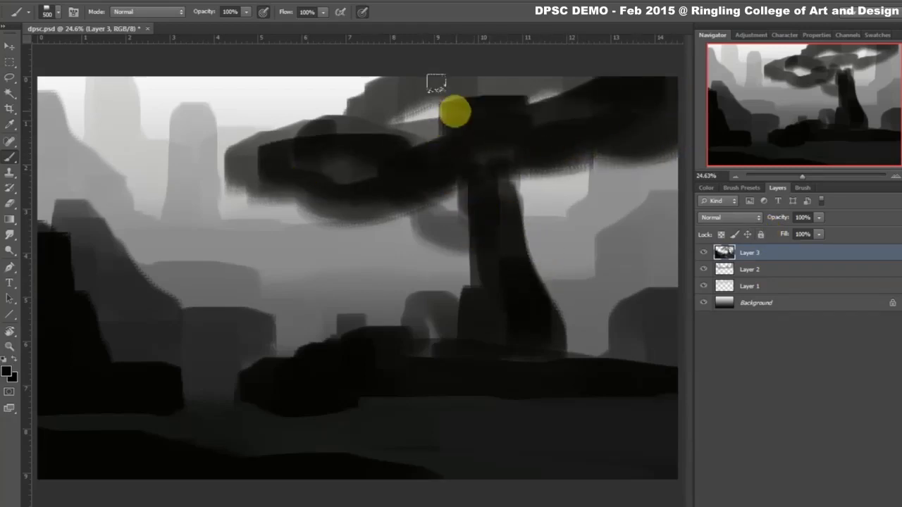
key("ctrl+alt+z")
key("ctrl+alt+z")
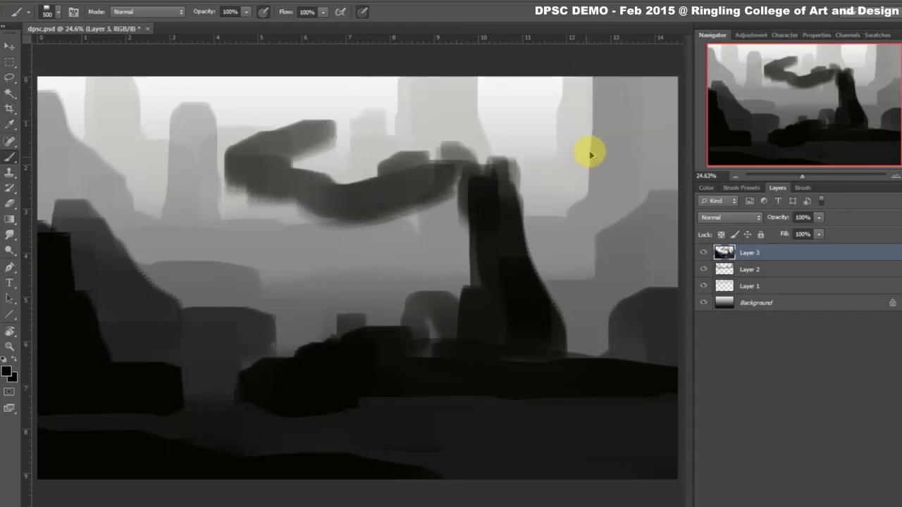
key("ctrl+alt+z")
key("ctrl+alt+z")
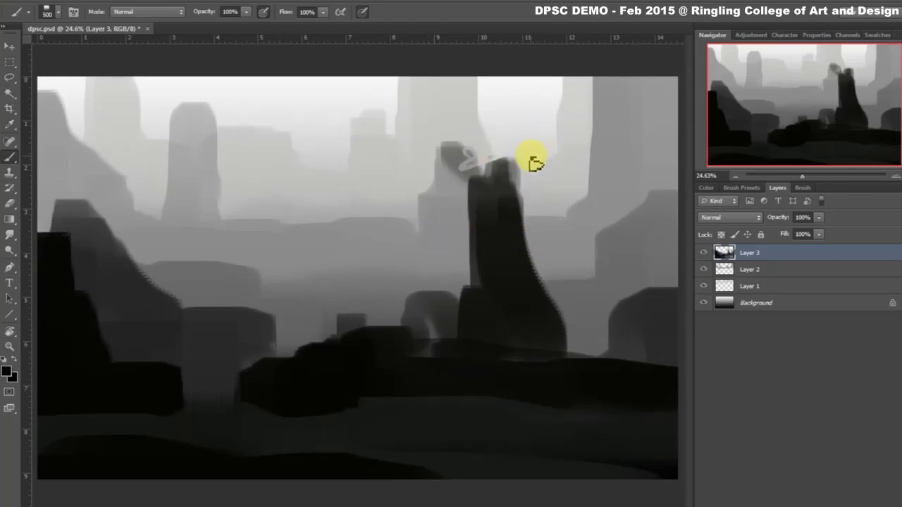
key("ctrl+alt+z")
key("ctrl+alt+z")
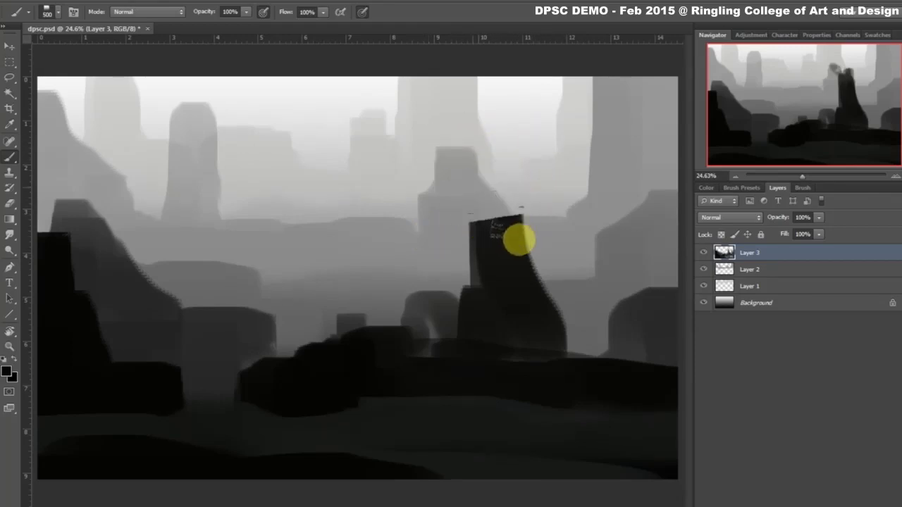
key("ctrl+alt+z")
key("ctrl+alt+z")
key("ctrl+alt+z")
key("ctrl+alt+z")
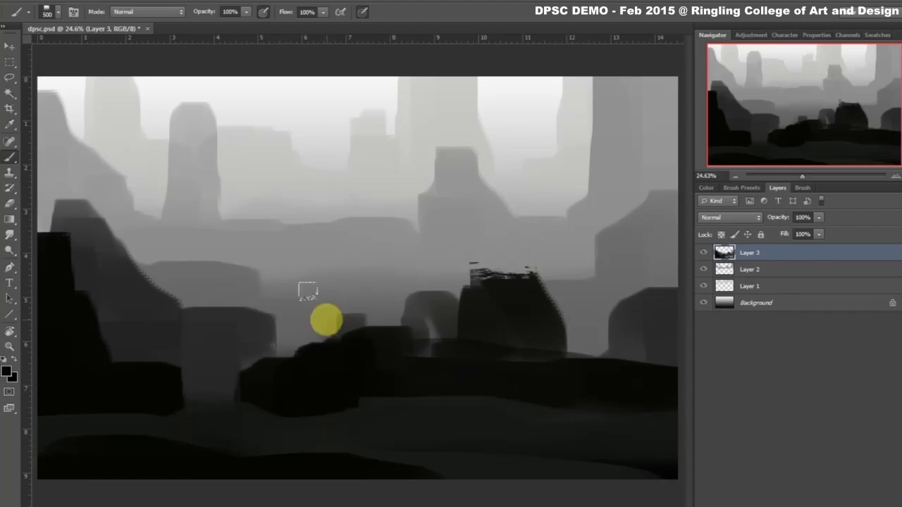
Build a dark tower from the right edge and darken the rock below the central rock.
mouse_move(577, 302)
left_mouse_down()
mouse_move(495, 280)
mouse_move(447, 298)
mouse_move(556, 307)
mouse_move(421, 291)
mouse_move(429, 303)
left_mouse_up()
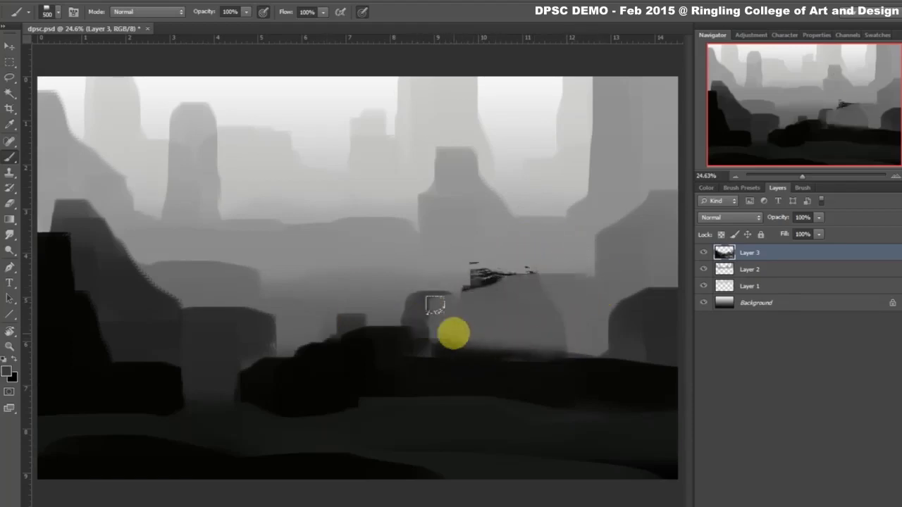
mouse_move(642, 295)
left_mouse_down()
mouse_move(568, 326)
mouse_move(503, 293)
mouse_move(493, 266)
mouse_move(451, 252)
mouse_move(425, 303)
mouse_move(512, 314)
mouse_move(484, 354)
mouse_move(528, 346)
mouse_move(604, 295)
mouse_move(596, 296)
mouse_move(579, 217)
mouse_move(583, 188)
mouse_move(554, 195)
mouse_move(543, 294)
mouse_move(601, 319)
mouse_move(590, 272)
mouse_move(624, 233)
left_mouse_up()
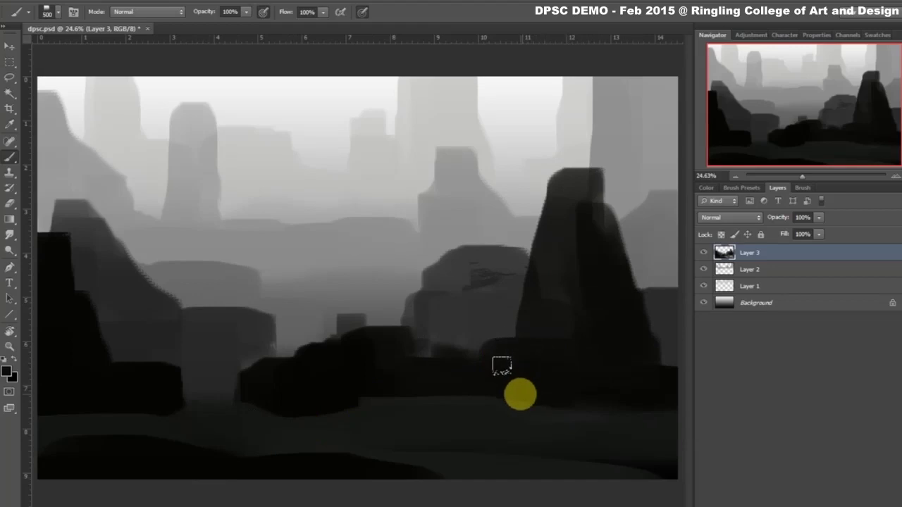
mouse_move(501, 365)
left_mouse_down()
mouse_move(578, 227)
mouse_move(558, 207)
mouse_move(580, 298)
left_mouse_up()
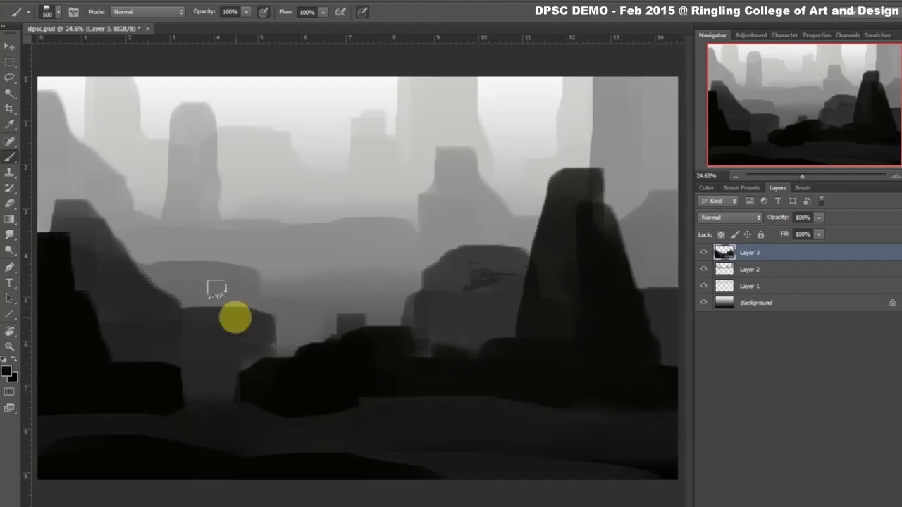
mouse_move(218, 288)
left_mouse_down()
mouse_move(192, 359)
mouse_move(632, 381)
left_mouse_up()
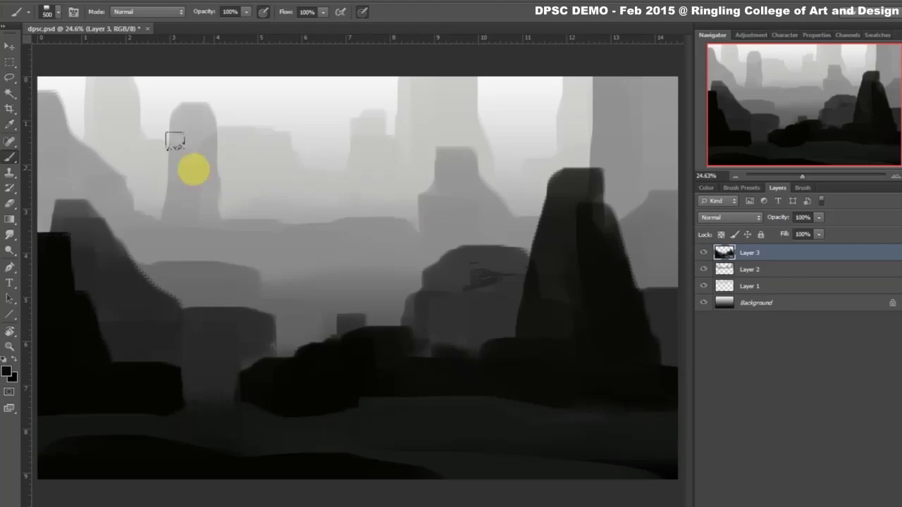
left_click_drag(486, 308, 493, 355)
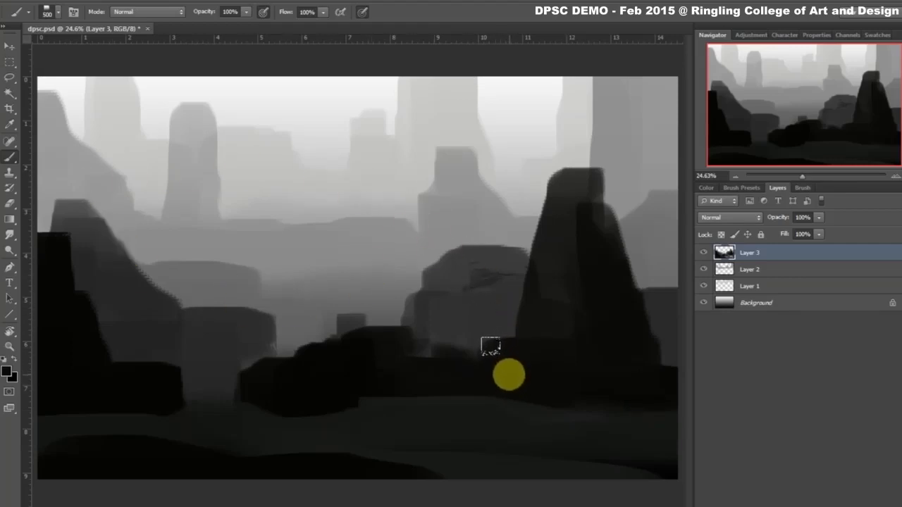
mouse_move(490, 349)
left_mouse_down()
mouse_move(494, 322)
mouse_move(522, 348)
mouse_move(588, 350)
mouse_move(436, 365)
left_mouse_up()
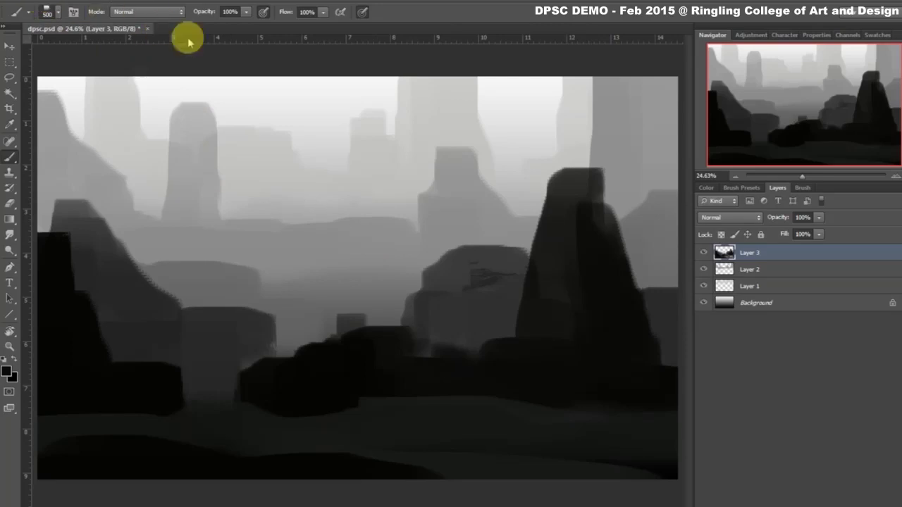
Save the painting as a new version named dpsc 01.psd.
left_click(39, 4)
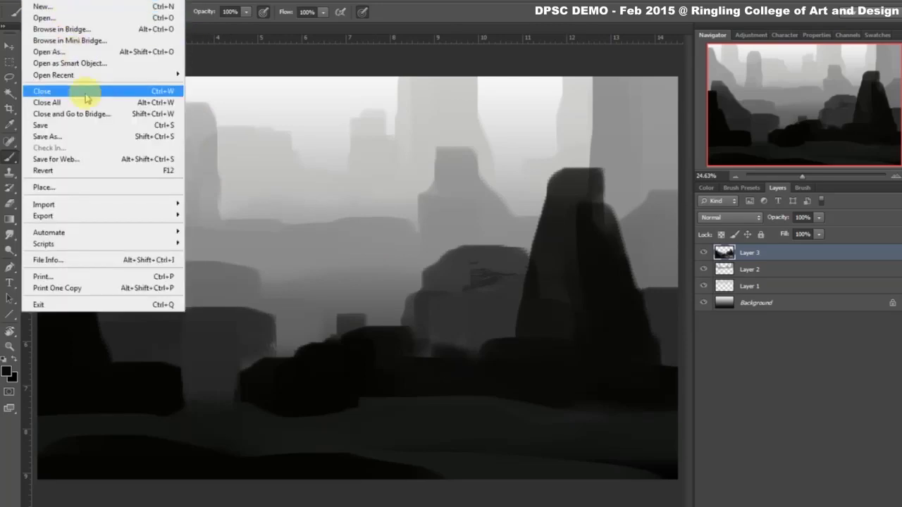
left_click(70, 136)
left_click(181, 358)
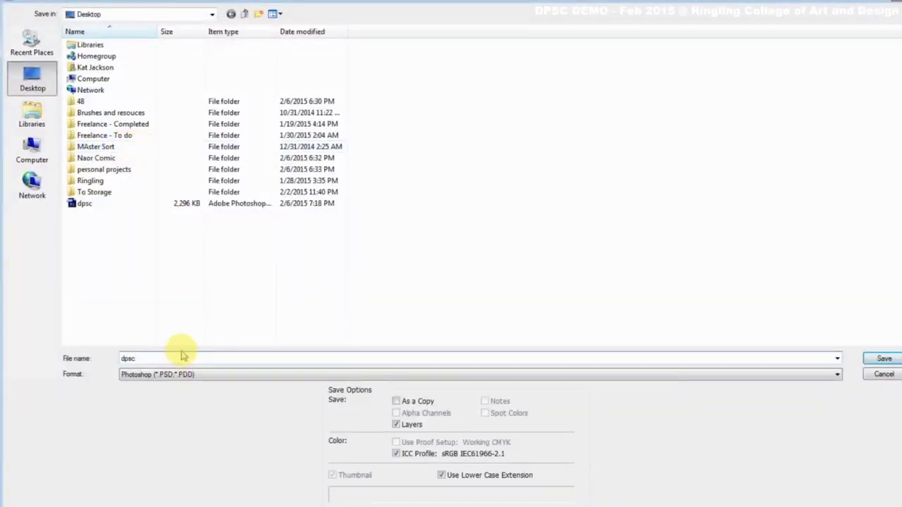
type("v3")
key("Return")
key("Return")
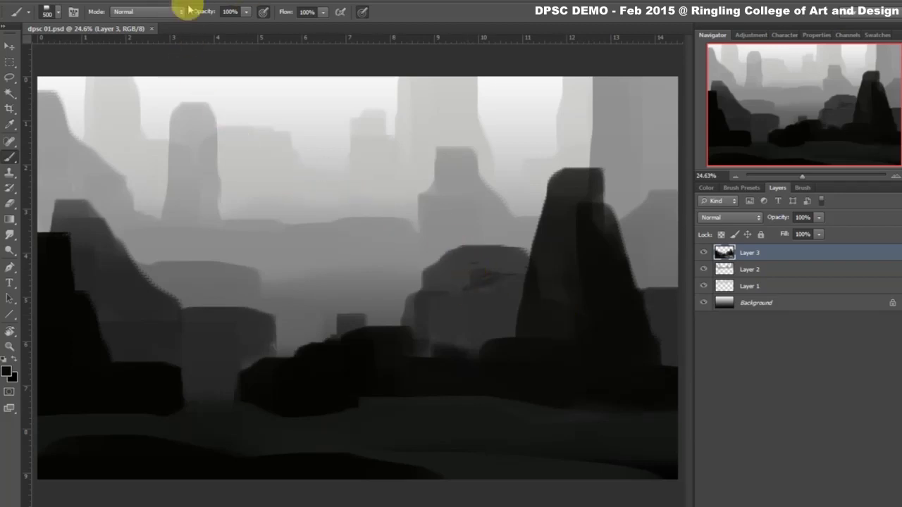
left_click(26, 2)
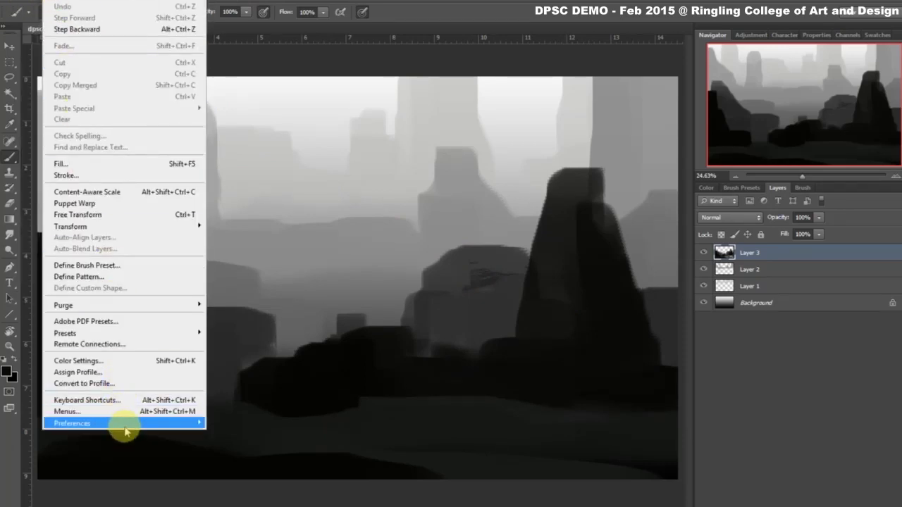
mouse_move(73, 423)
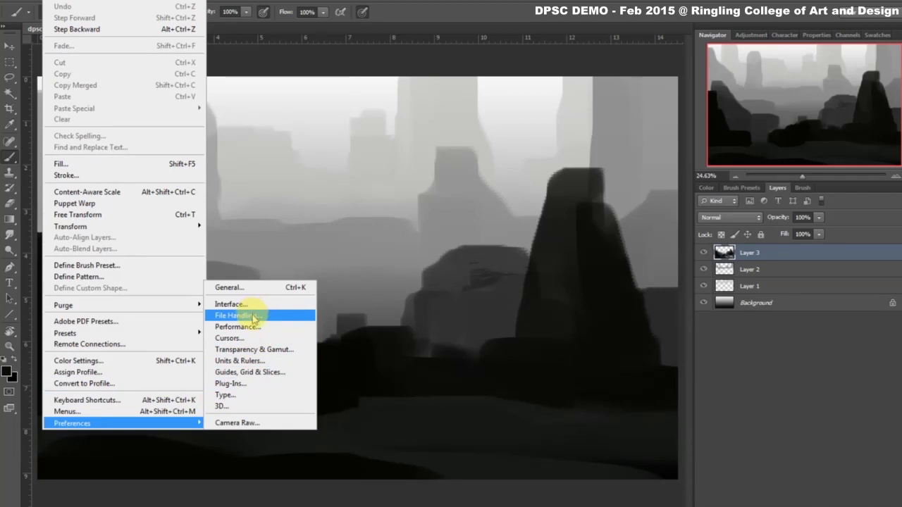
left_click(255, 318)
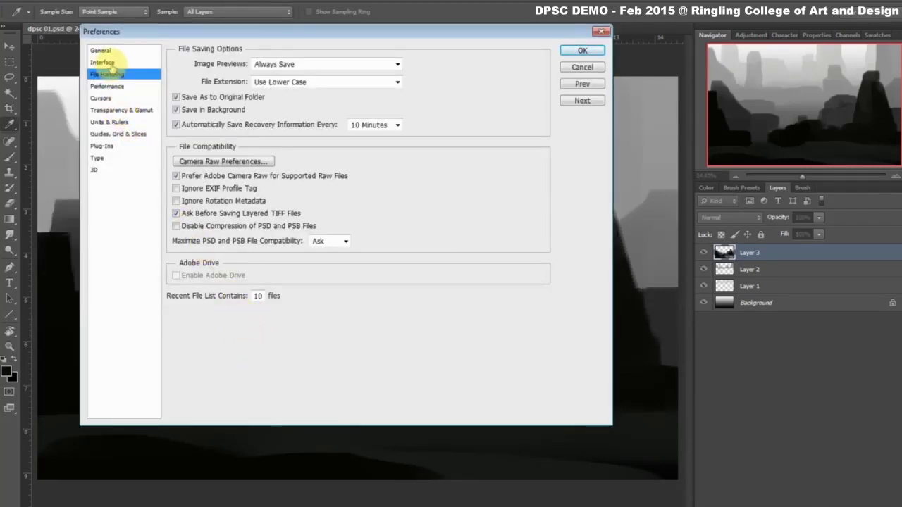
left_click(115, 86)
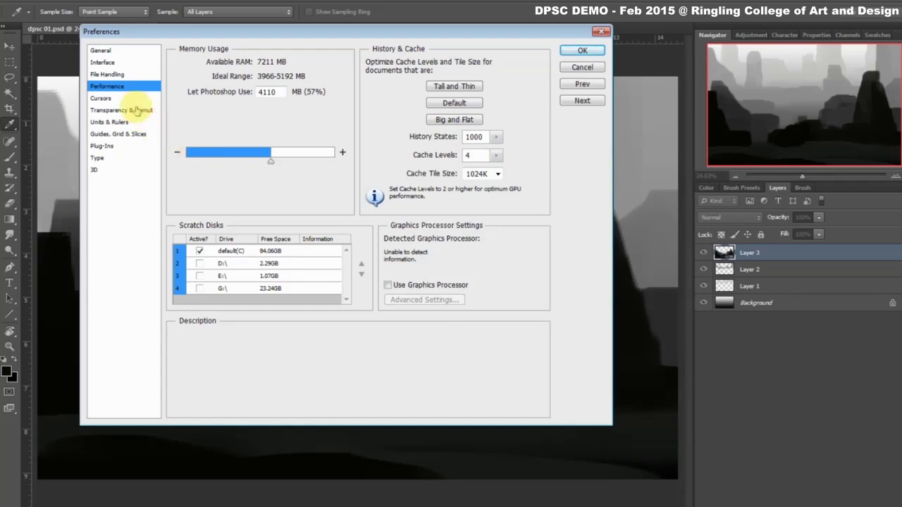
left_click(496, 137)
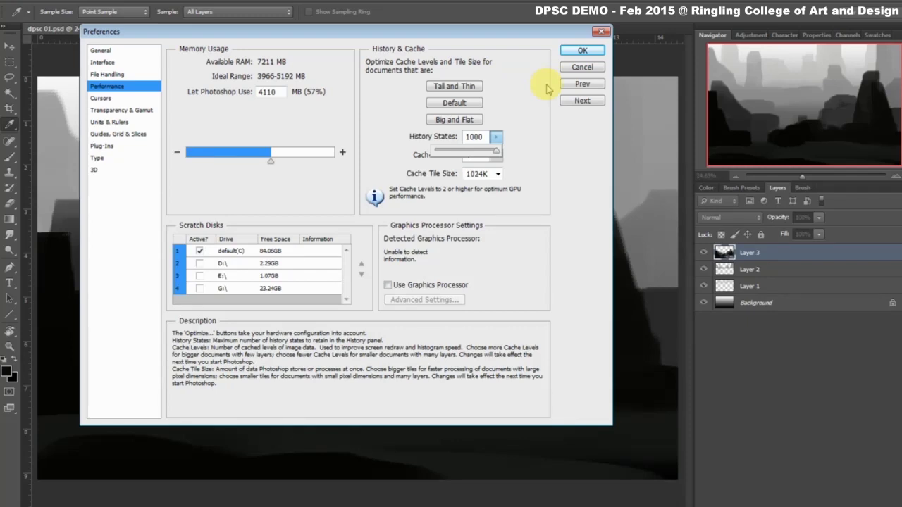
left_click(107, 74)
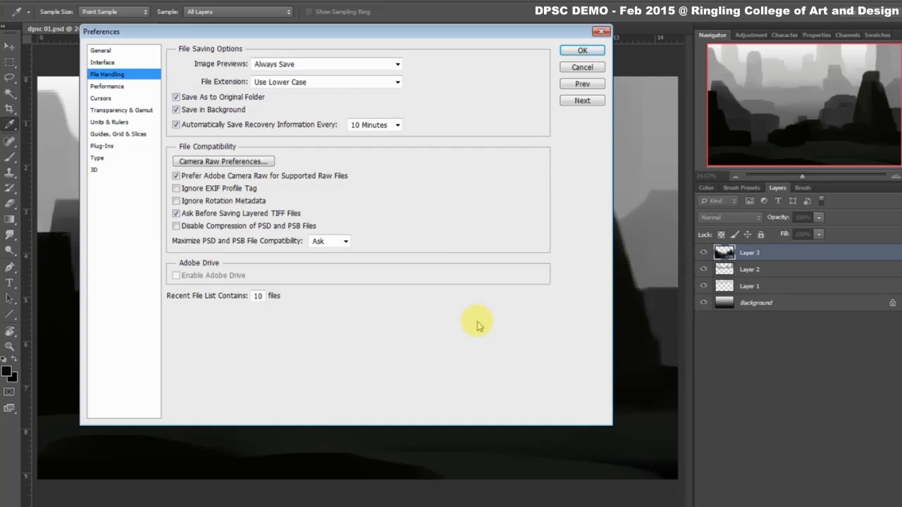
left_click(582, 50)
key("b")
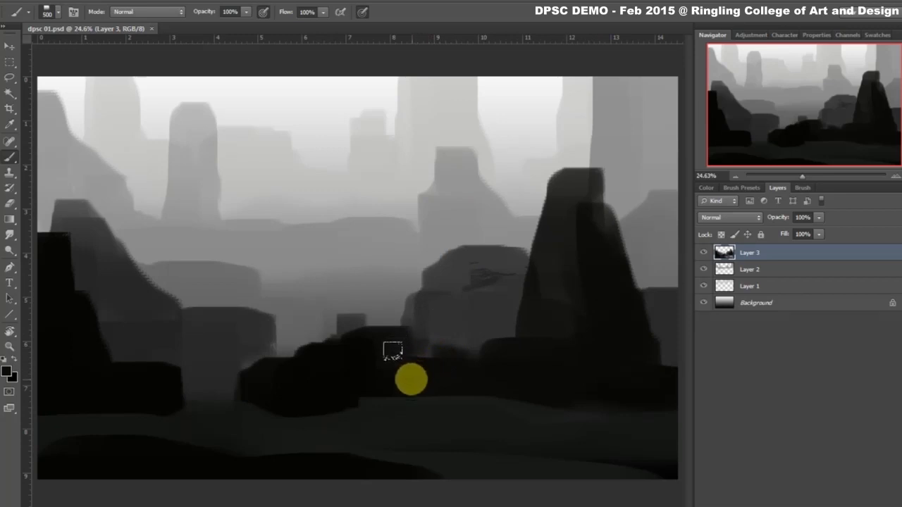
Merge all layers into one and add a new empty layer above.
left_click(756, 305, "shift")
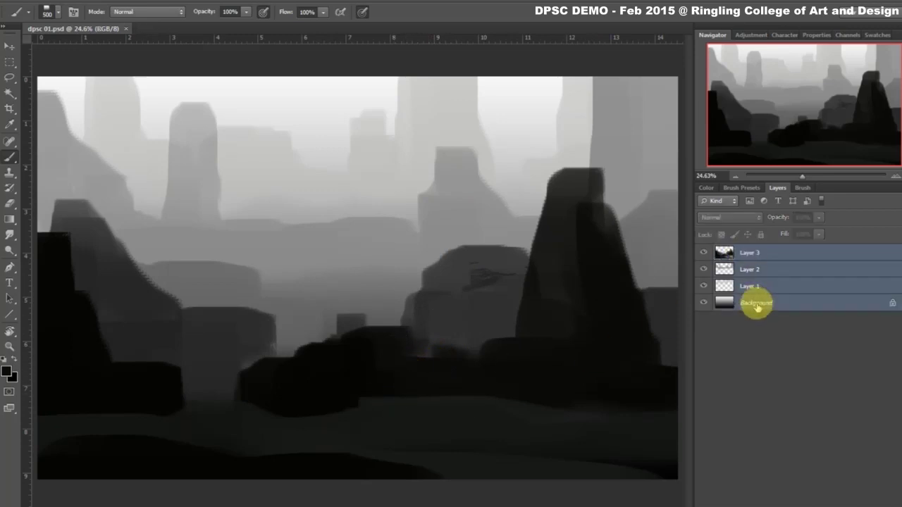
key("ctrl+e")
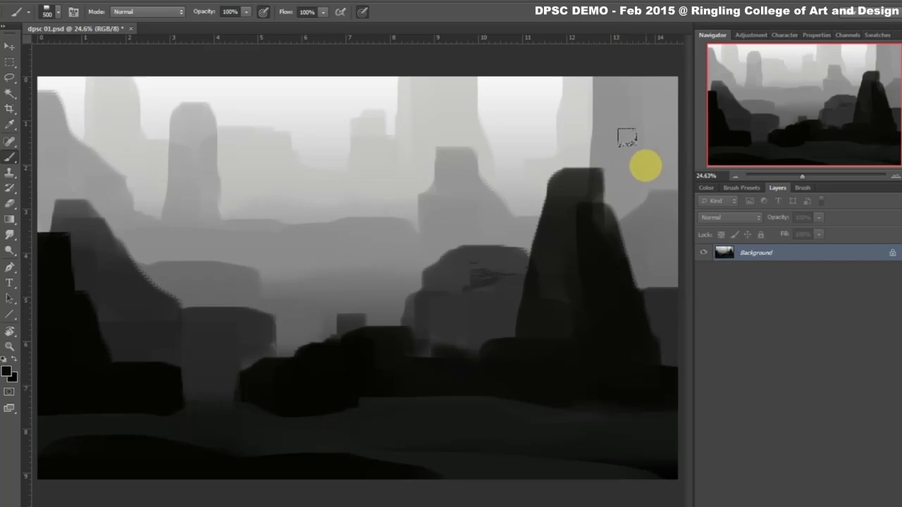
key("ctrl+shift+n")
key("Return")
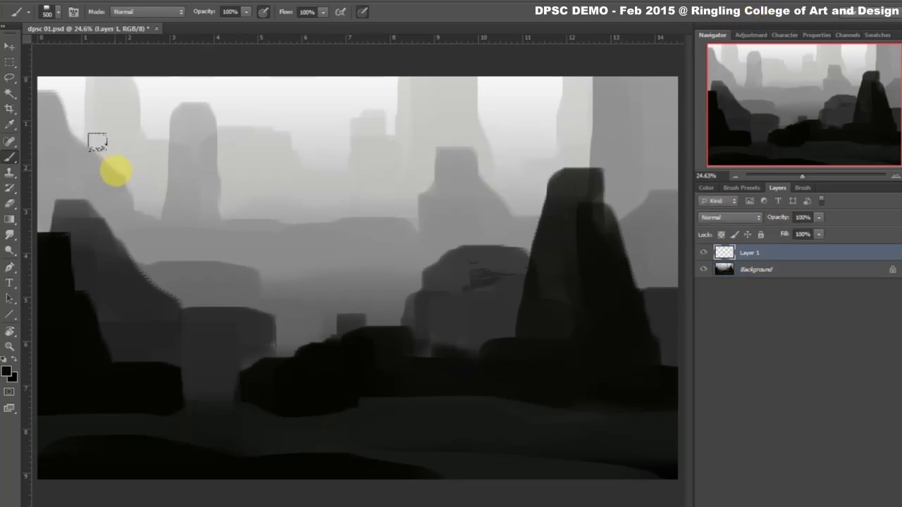
Add a Color Balance adjustment with midtones at Cyan -44, then move Layer 1 above it.
left_click(750, 34)
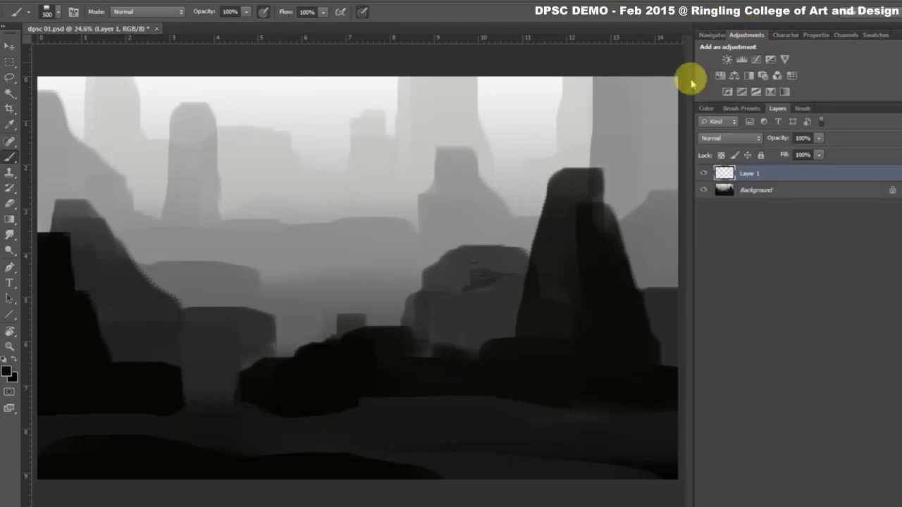
left_click(748, 76)
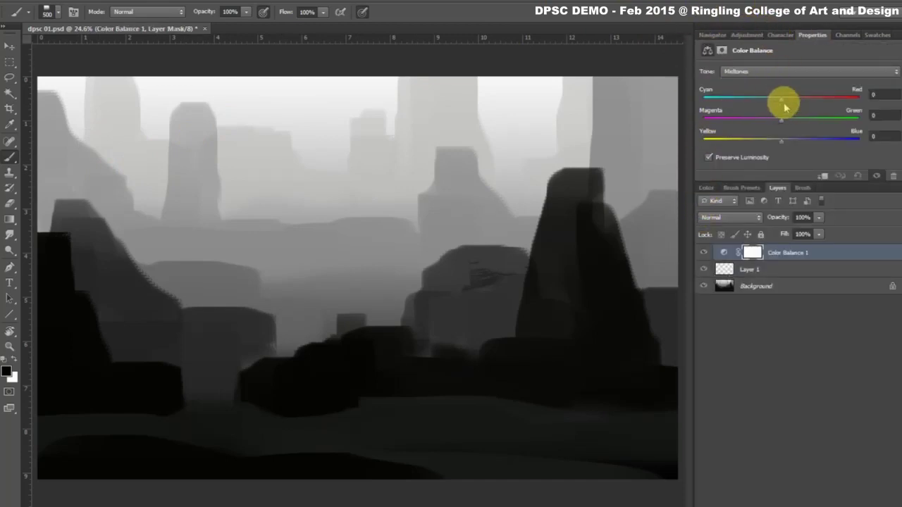
left_click_drag(781, 99, 819, 95)
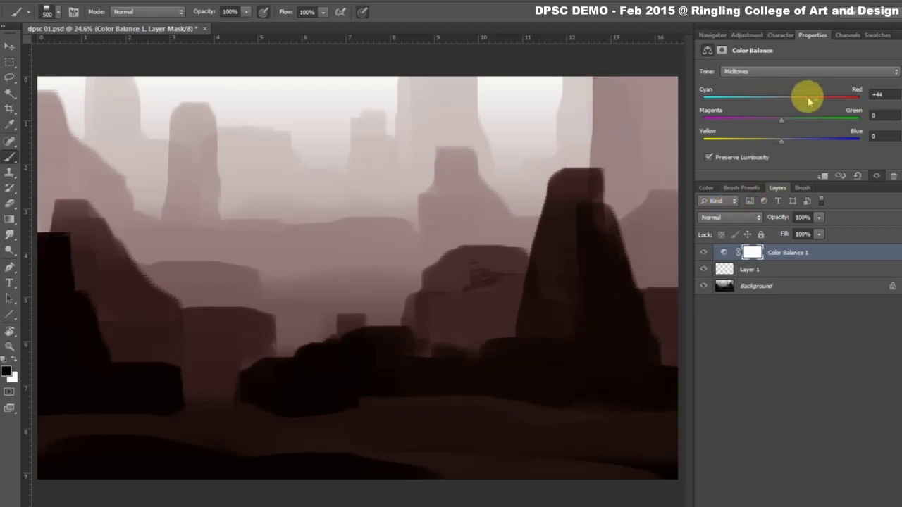
mouse_move(809, 102)
left_mouse_down()
mouse_move(744, 87)
mouse_move(746, 102)
left_mouse_up()
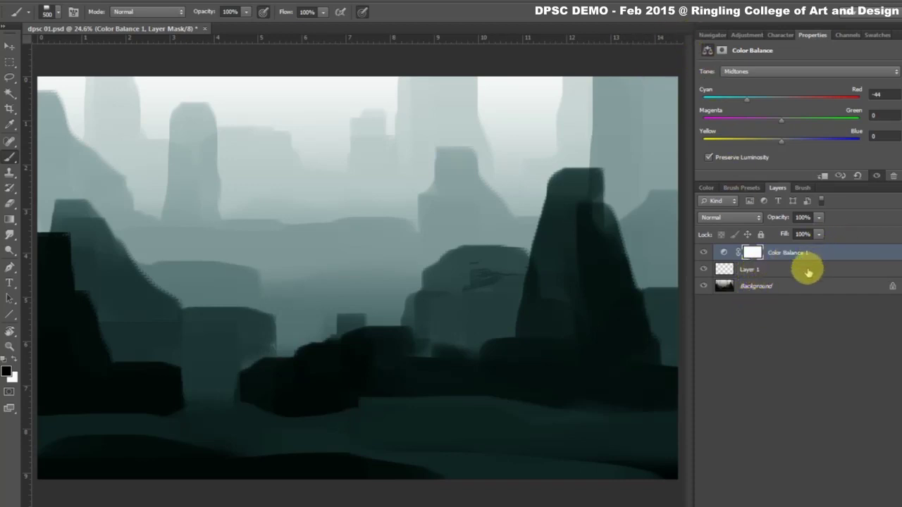
left_click_drag(766, 269, 804, 247)
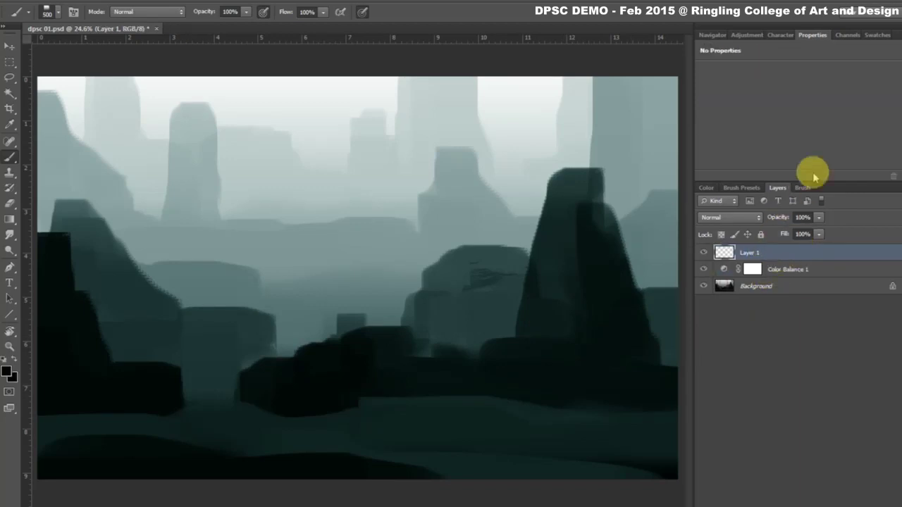
Choose the 500 px soft round brush tip from the brush preset picker.
left_click(57, 12)
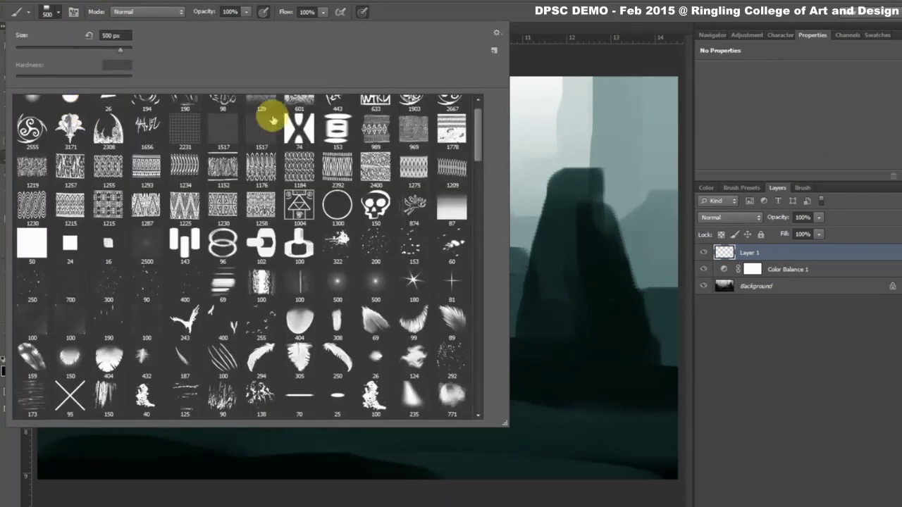
left_click(479, 103)
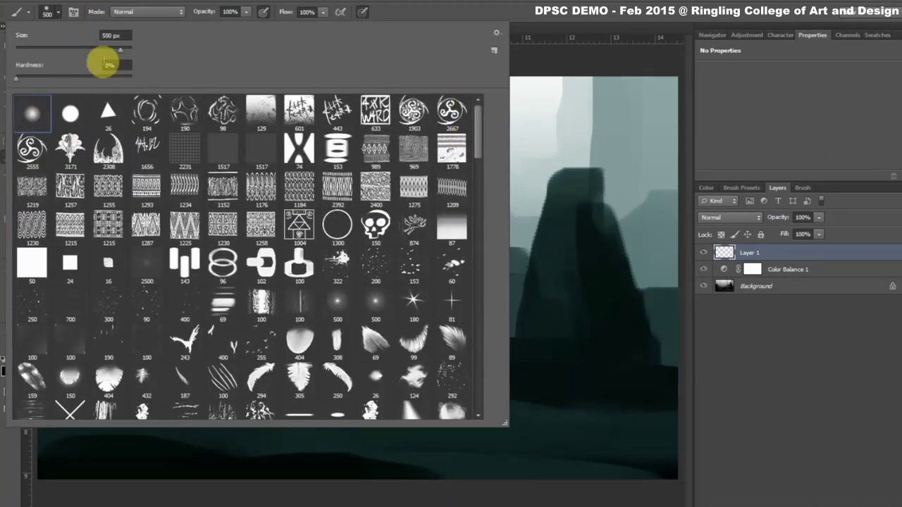
left_click(458, 12)
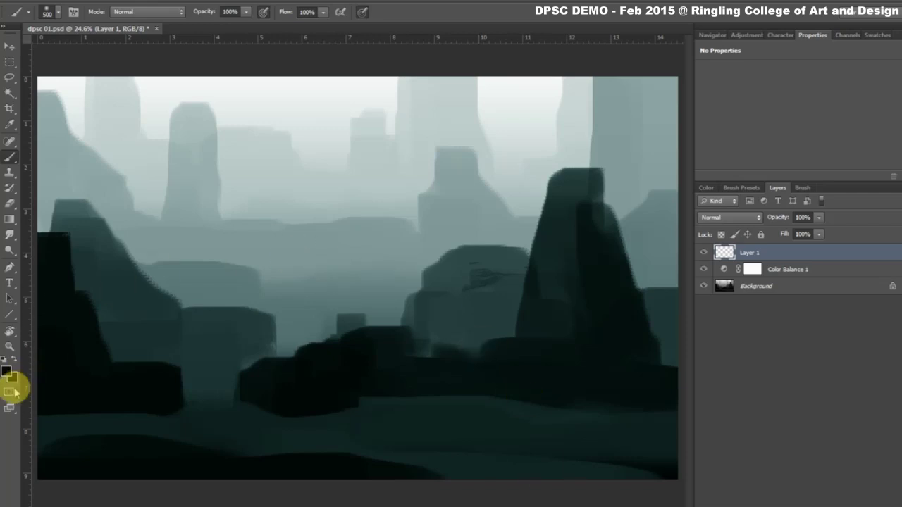
Set the foreground colour to a fully saturated yellow, fad400, and return to the Brush.
left_click(7, 370)
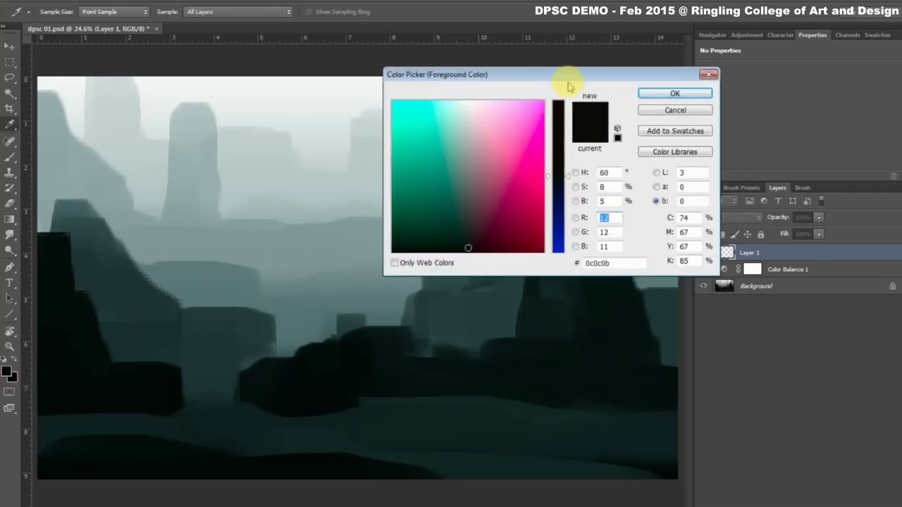
left_click(575, 172)
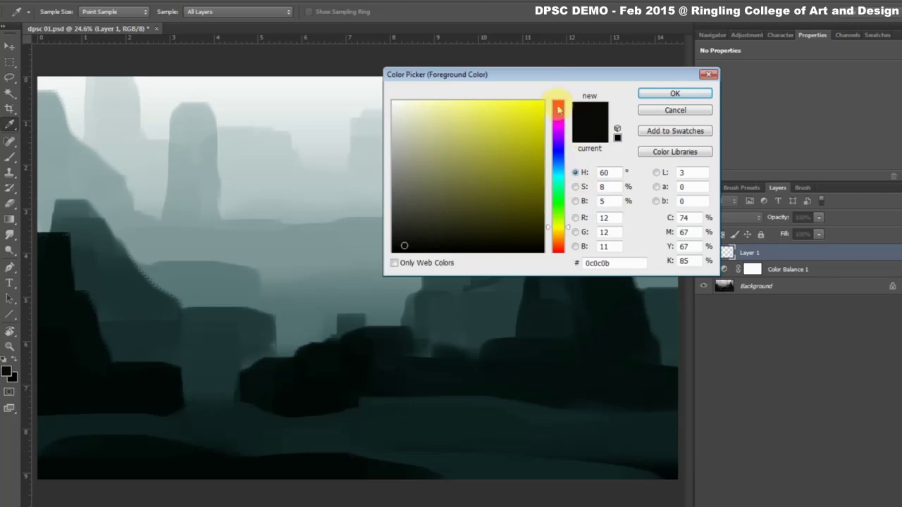
left_click(537, 159)
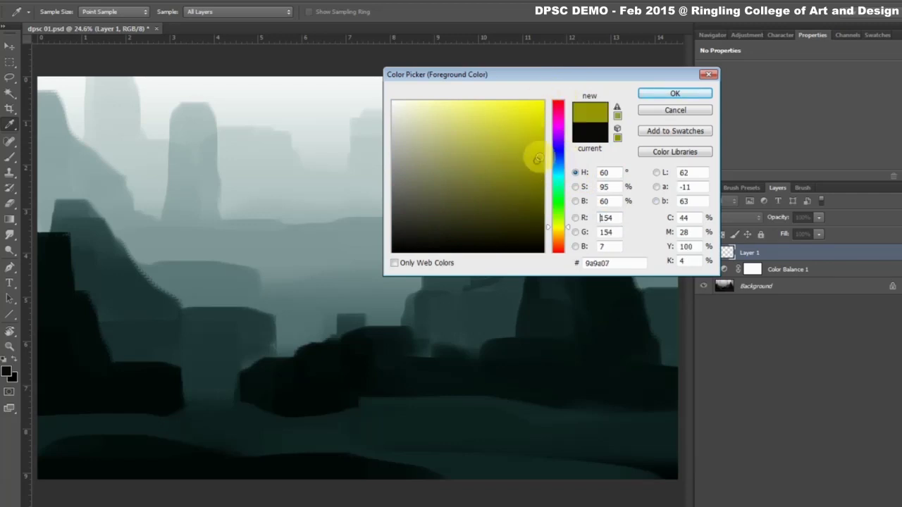
left_click(558, 107)
left_click(520, 107)
left_click(507, 108)
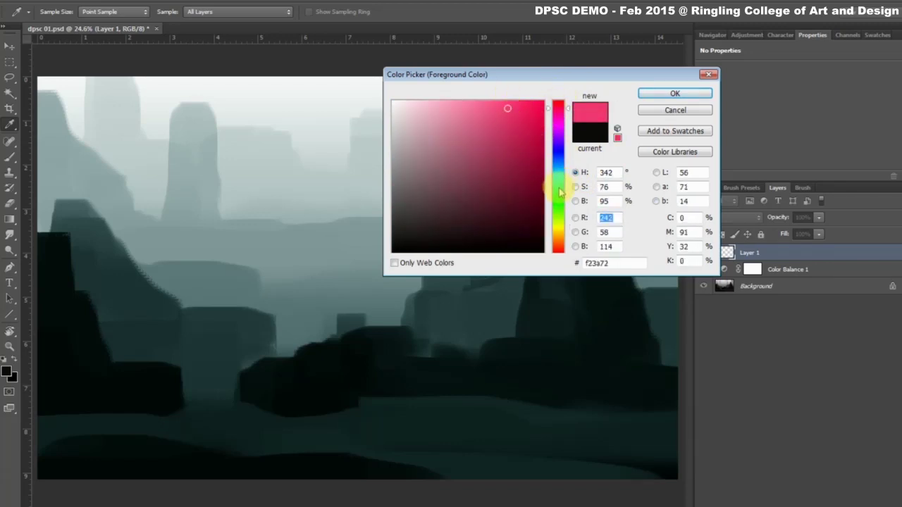
left_click(558, 187)
left_click(558, 229)
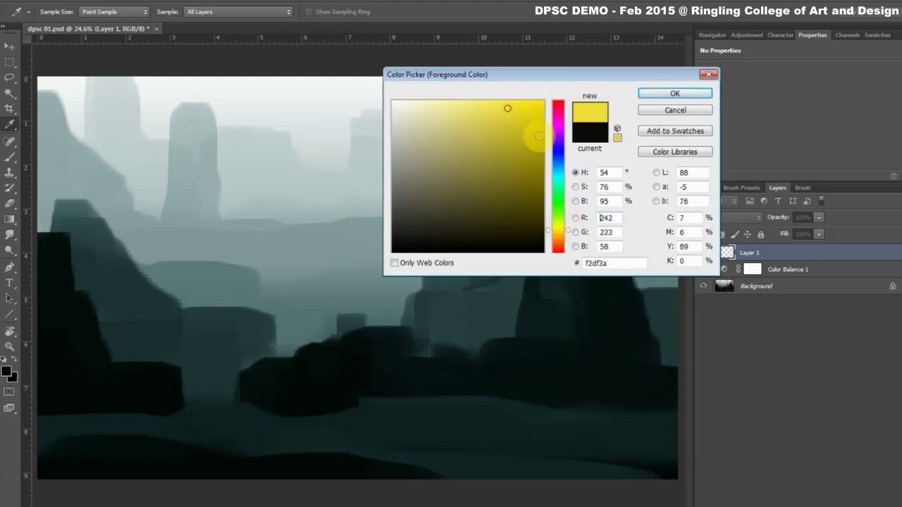
left_click(537, 118)
left_click(558, 238)
left_click(558, 237)
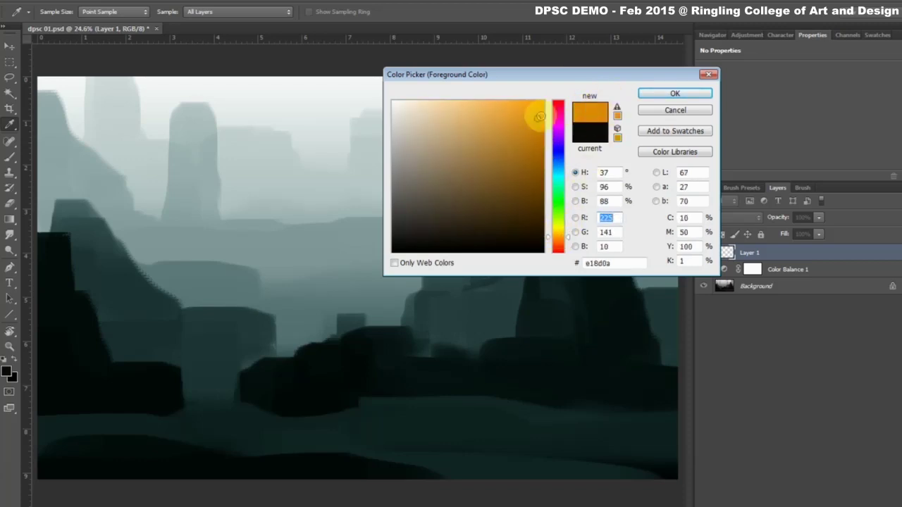
left_click(530, 113)
left_click(560, 230)
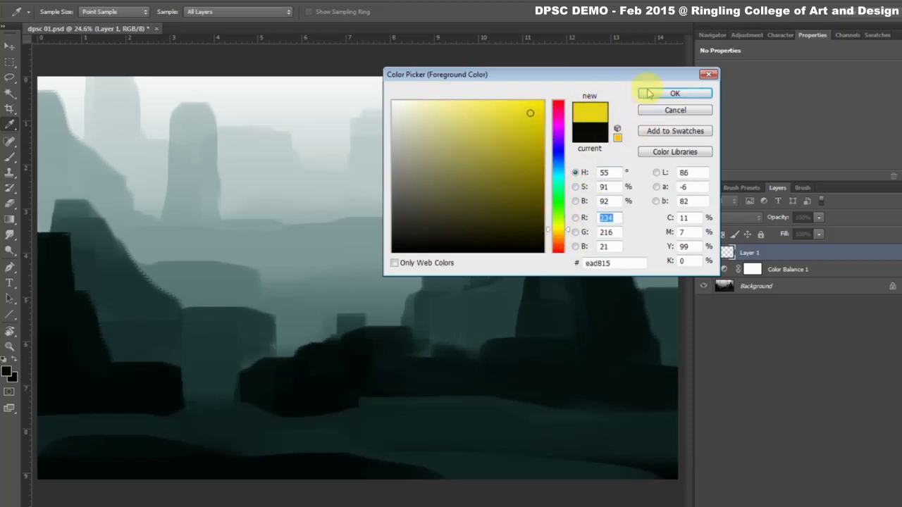
left_click(562, 232)
left_click(543, 115)
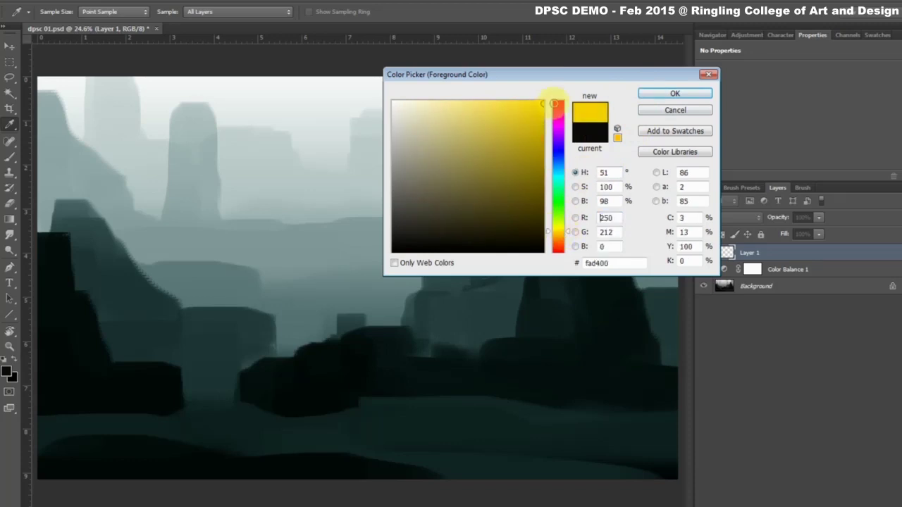
left_click(645, 93)
key("b")
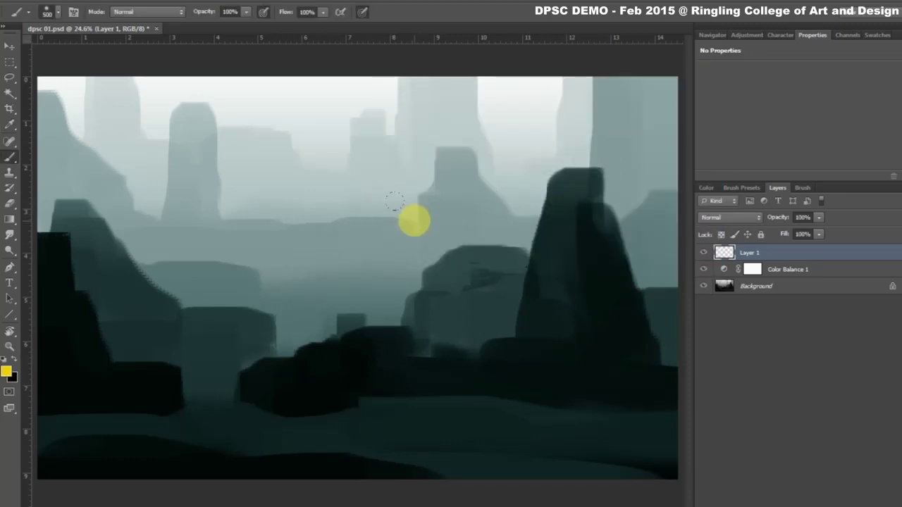
Enlarge the brush to 1700 and wash soft yellow over the left cliffs and upper sky.
key("bracketright")
key("bracketright")
key("bracketright")
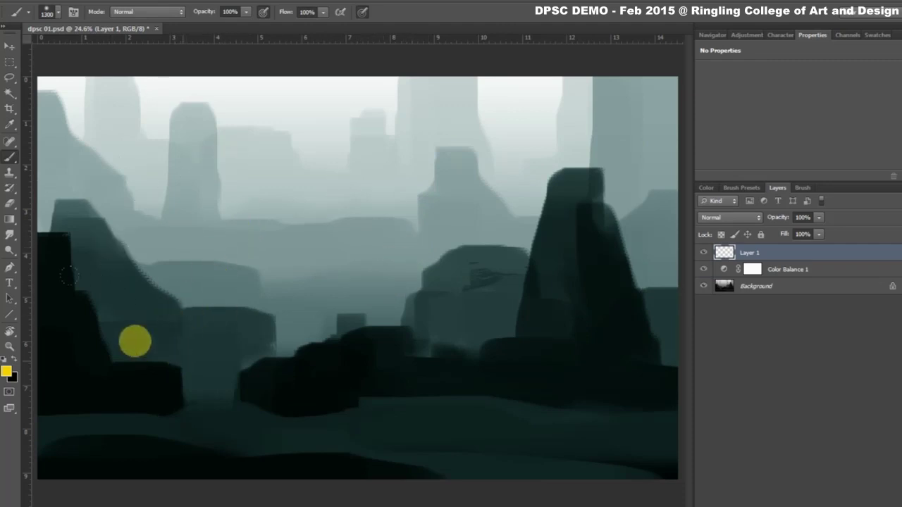
mouse_move(134, 341)
left_mouse_down()
mouse_move(88, 407)
mouse_move(677, 272)
mouse_move(654, 242)
mouse_move(511, 346)
mouse_move(183, 383)
mouse_move(240, 305)
mouse_move(512, 284)
mouse_move(602, 183)
mouse_move(604, 167)
mouse_move(683, 150)
mouse_move(616, 474)
mouse_move(133, 223)
mouse_move(93, 355)
mouse_move(467, 386)
left_mouse_up()
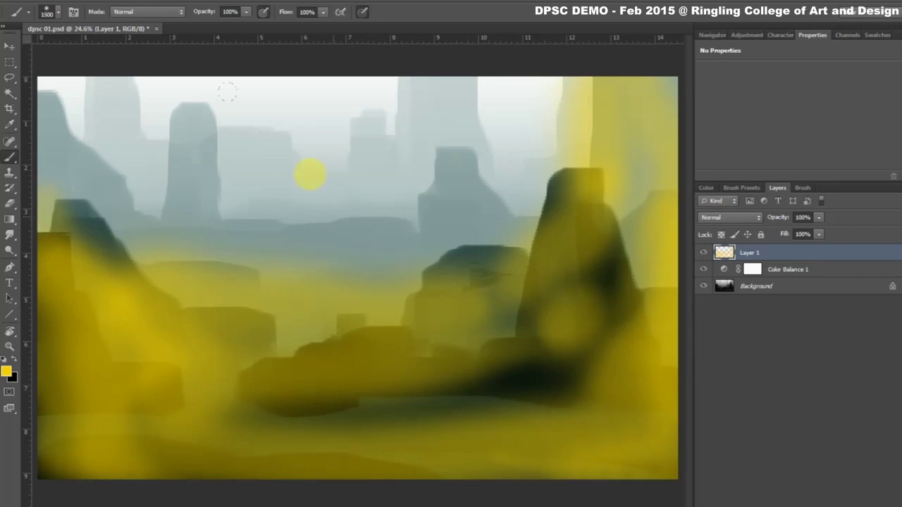
key("bracketright")
key("bracketright")
key("bracketright")
mouse_move(233, 93)
left_mouse_down()
mouse_move(330, 107)
mouse_move(320, 82)
left_mouse_up()
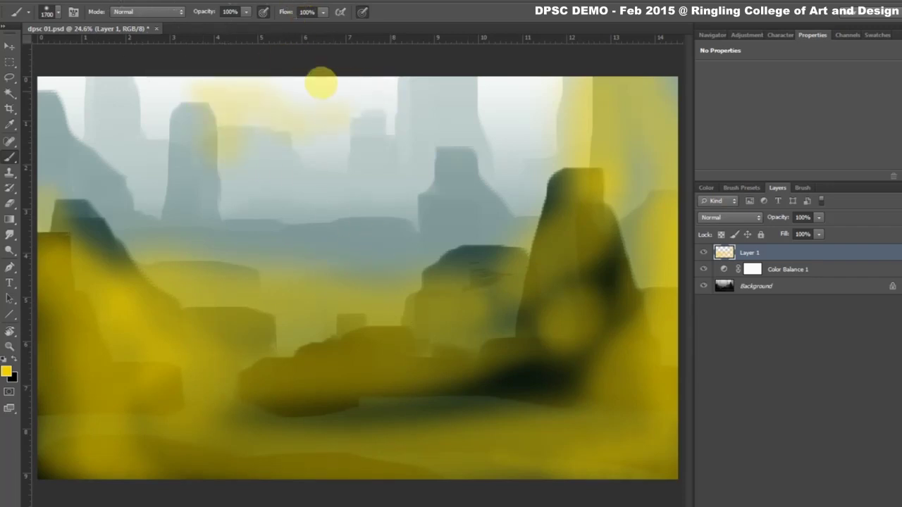
Set the yellow layer's blending mode to Vivid Light.
left_click(730, 217)
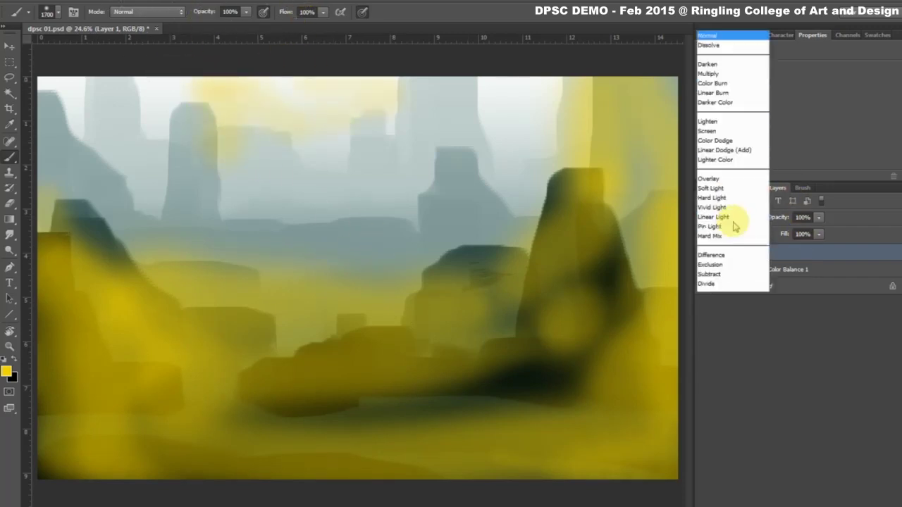
left_click(717, 3)
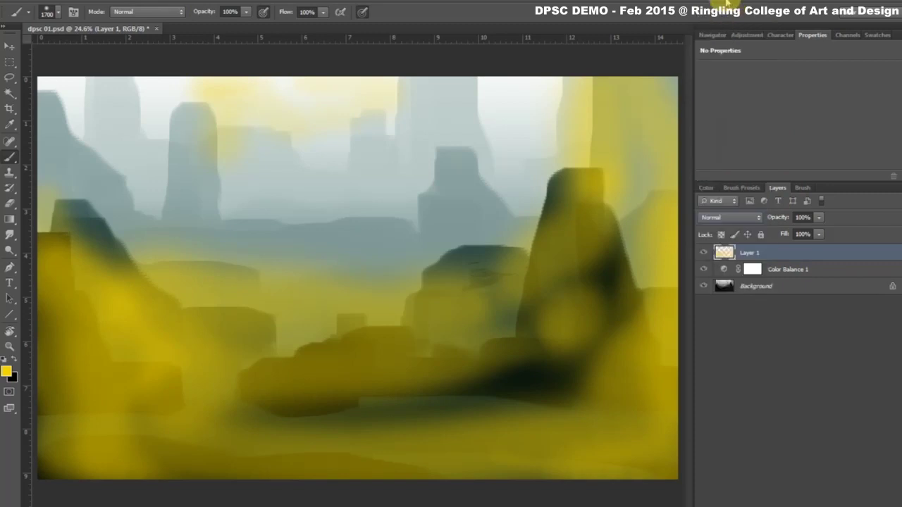
key("Down")
key("Down")
key("Down")
key("Down")
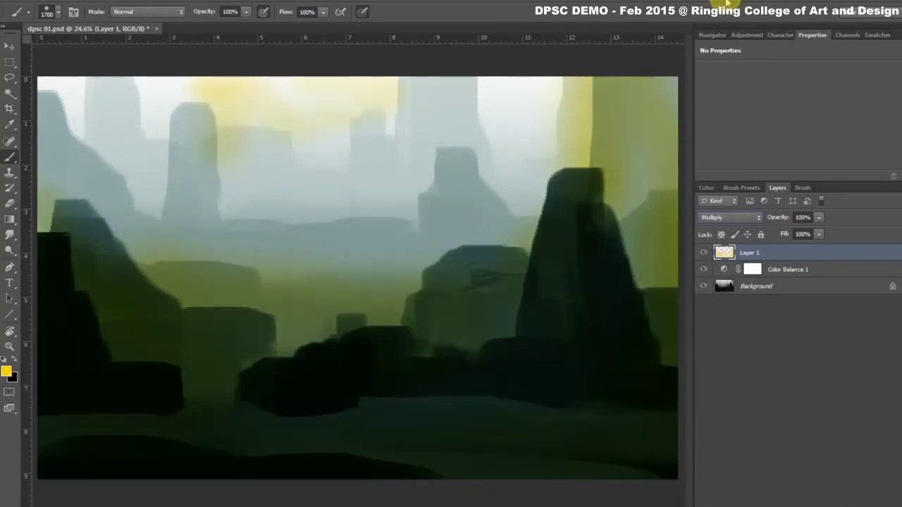
key("Down")
key("Down")
key("Down")
key("Down")
key("Down")
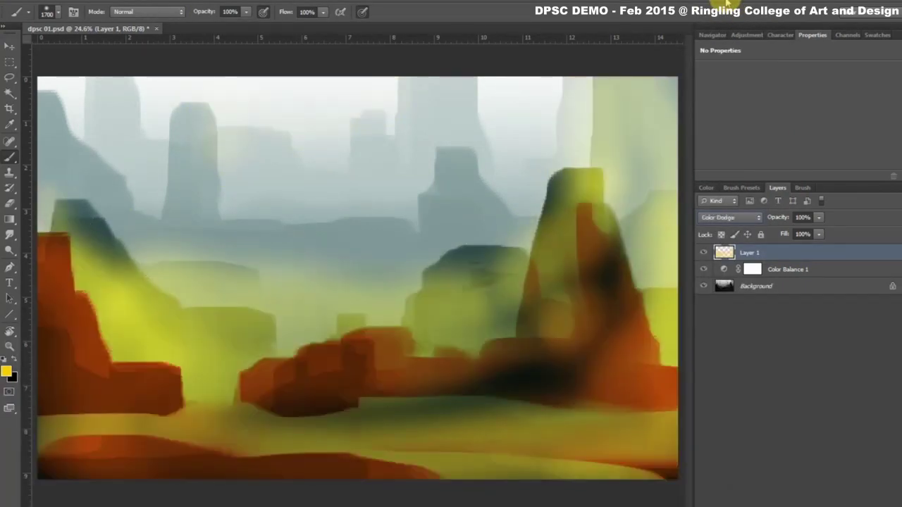
key("Down")
key("Down")
key("Down")
key("Down")
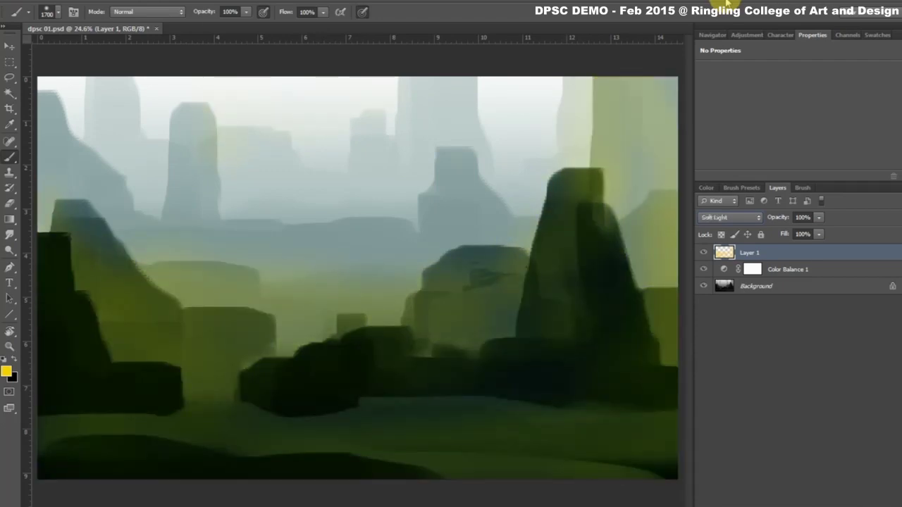
key("Down")
key("Down")
key("Up")
key("Down")
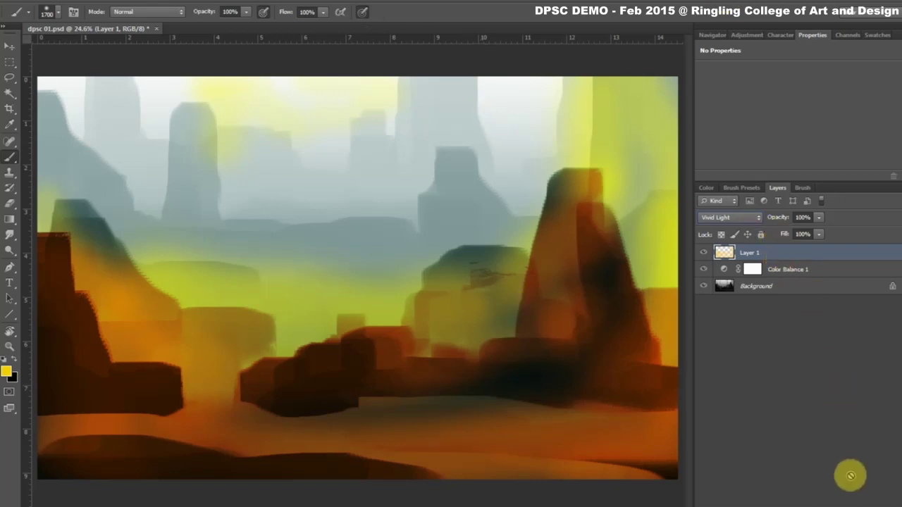
Duplicate the yellow layer, hide the original Layer 1, and try Subtract blending on the copy.
key("ctrl+j")
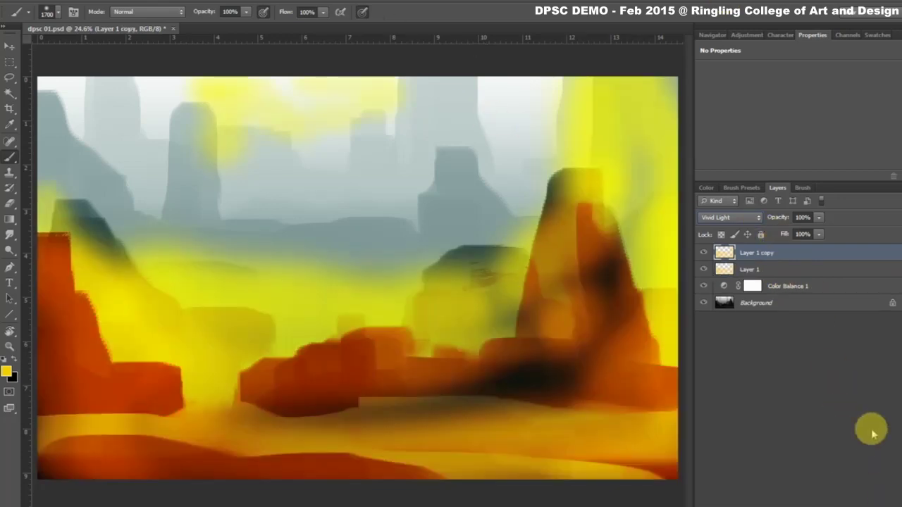
left_click(703, 269)
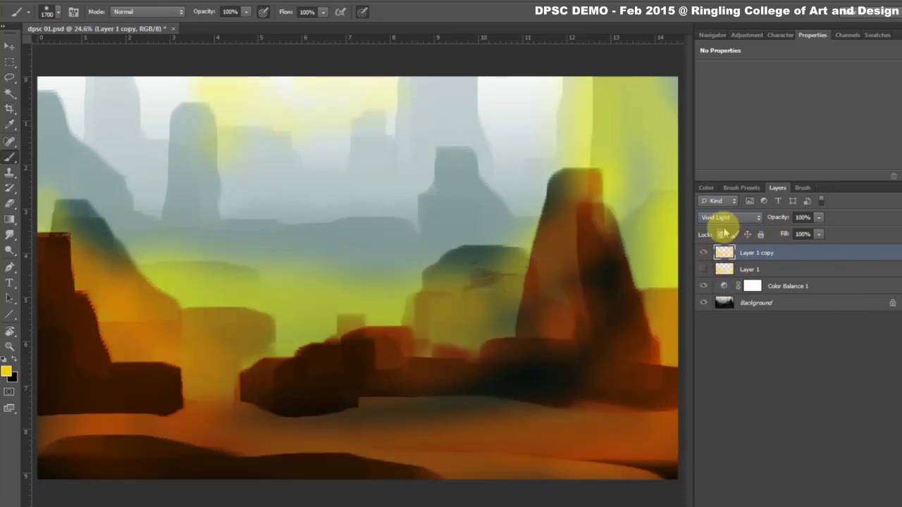
key("Down")
key("Down")
key("Down")
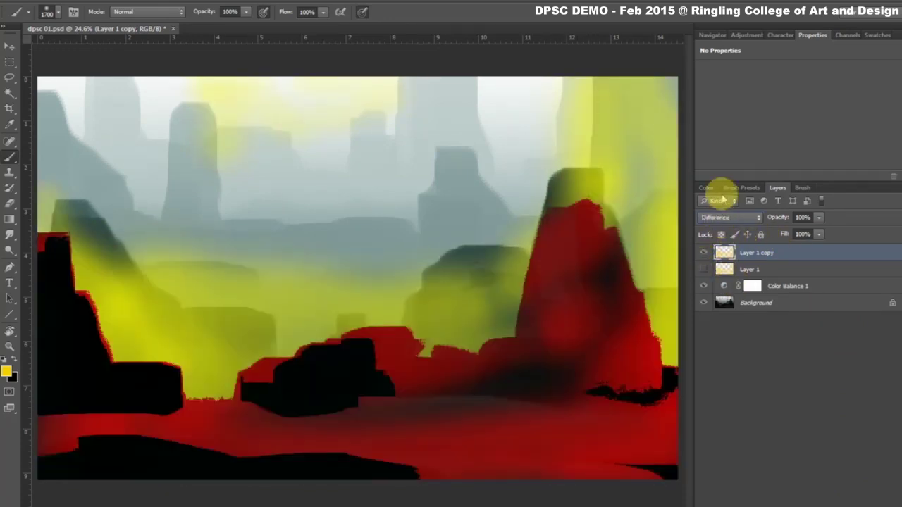
key("Down")
key("Down")
key("Down")
key("Down")
key("Up")
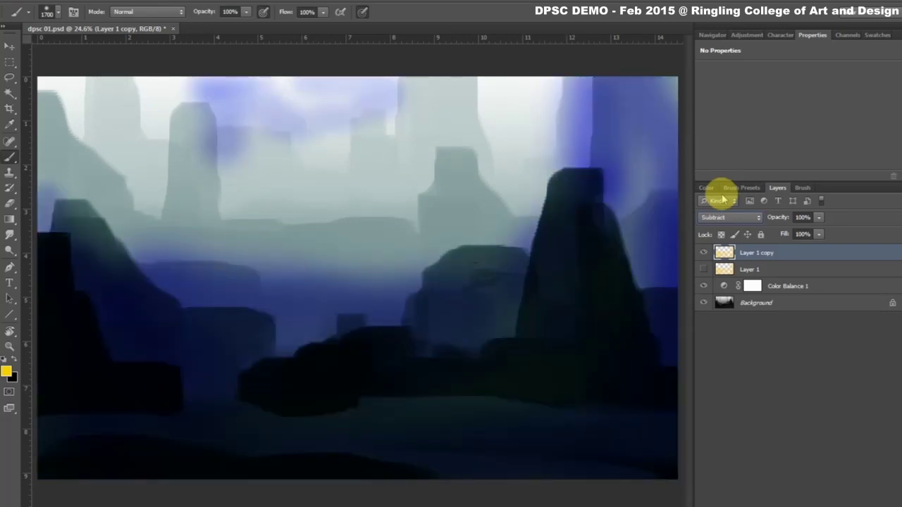
Cycle the copy's blend modes through Hard Mix and Lighter Color, settling on Linear Burn.
key("Down")
key("Down")
key("Down")
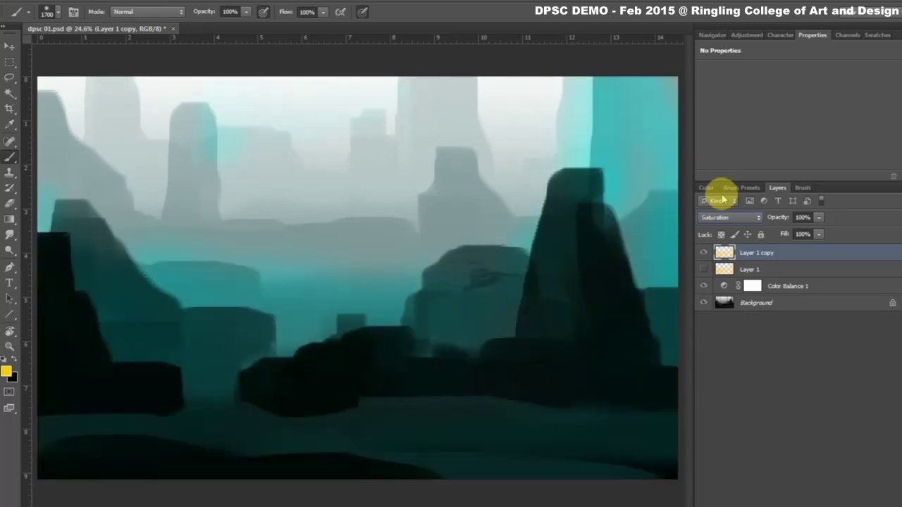
key("Down")
key("Down")
key("Up")
key("Up")
key("Up")
key("Up")
key("Up")
key("Up")
key("Down")
key("Up")
key("Up")
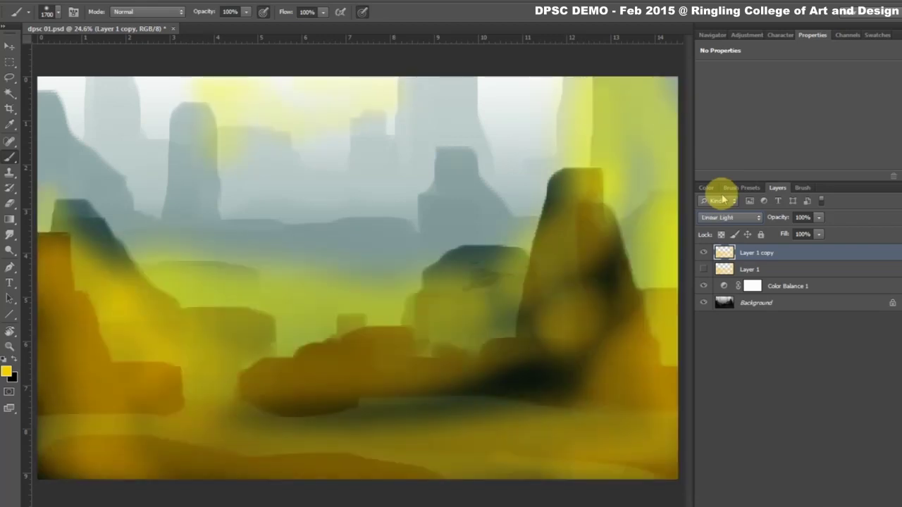
key("Up")
key("Up")
key("Up")
key("Up")
key("Up")
key("Up")
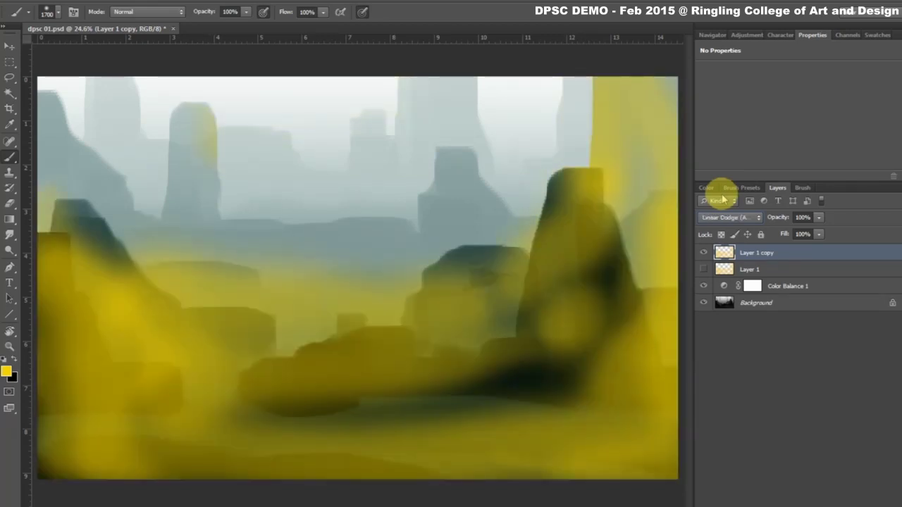
key("Down")
key("Up")
key("Up")
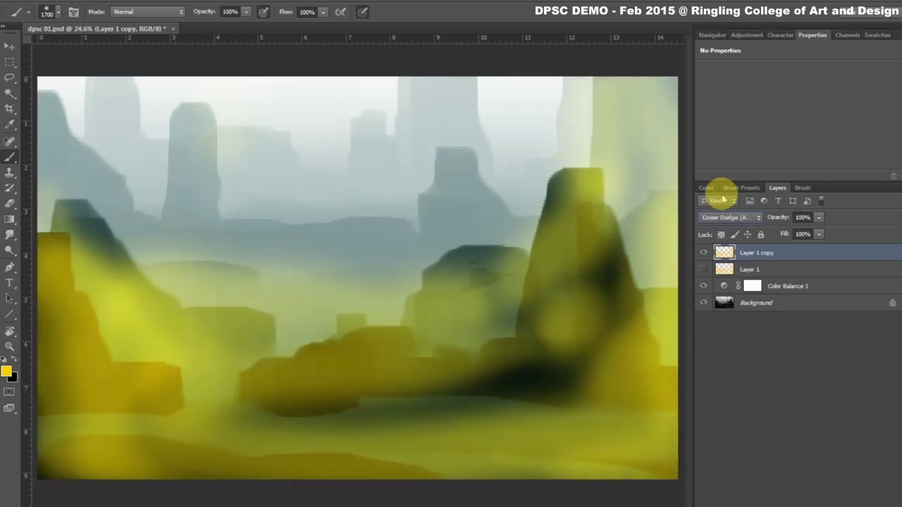
key("Down")
key("Up")
key("Up")
key("Up")
key("Up")
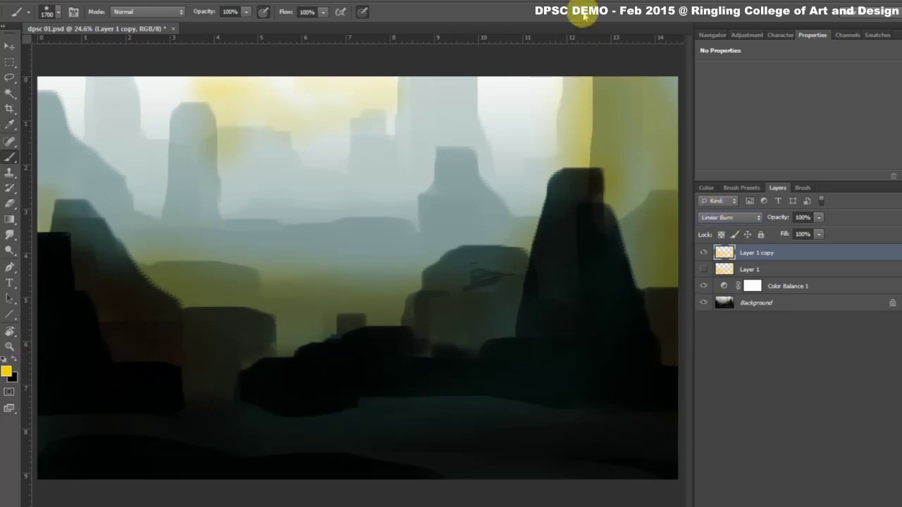
Erase the yellow streaks in the upper-right sky and delete the hidden Layer 1.
mouse_move(555, 71)
left_mouse_down()
mouse_move(684, 89)
mouse_move(592, 166)
left_mouse_up()
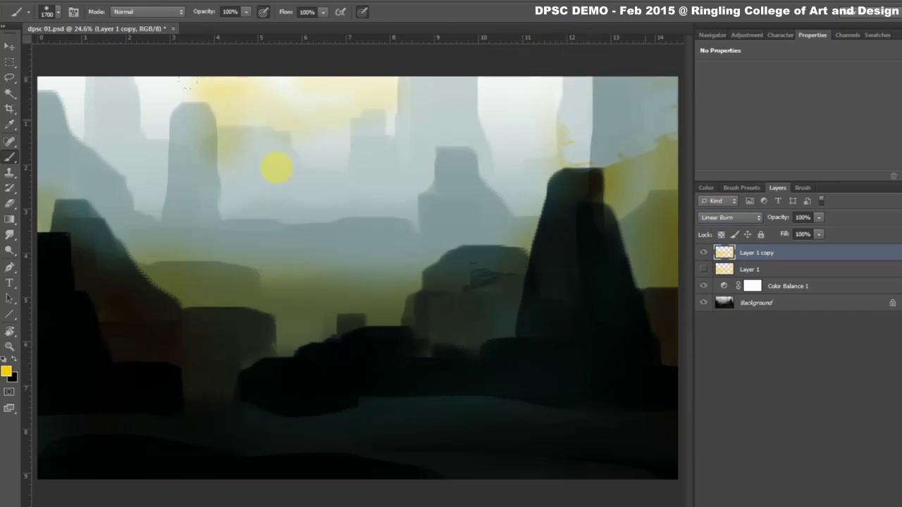
key("e")
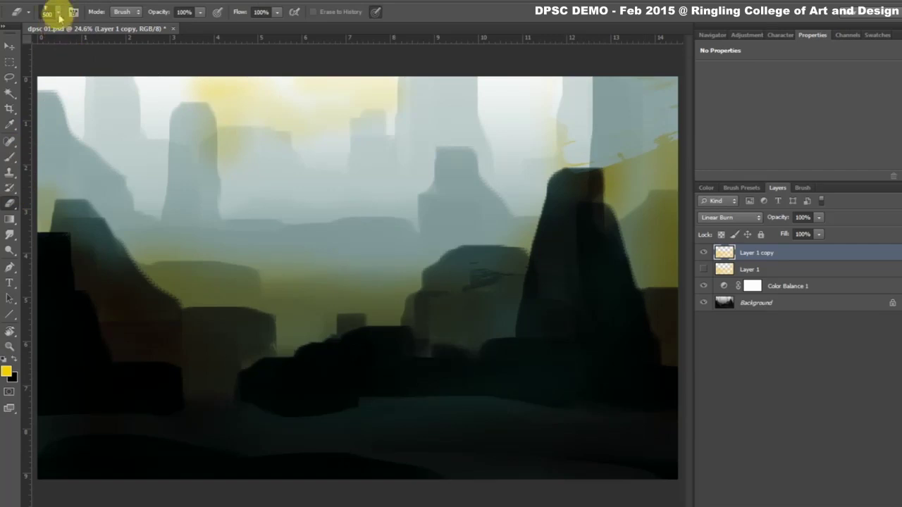
left_click(58, 12)
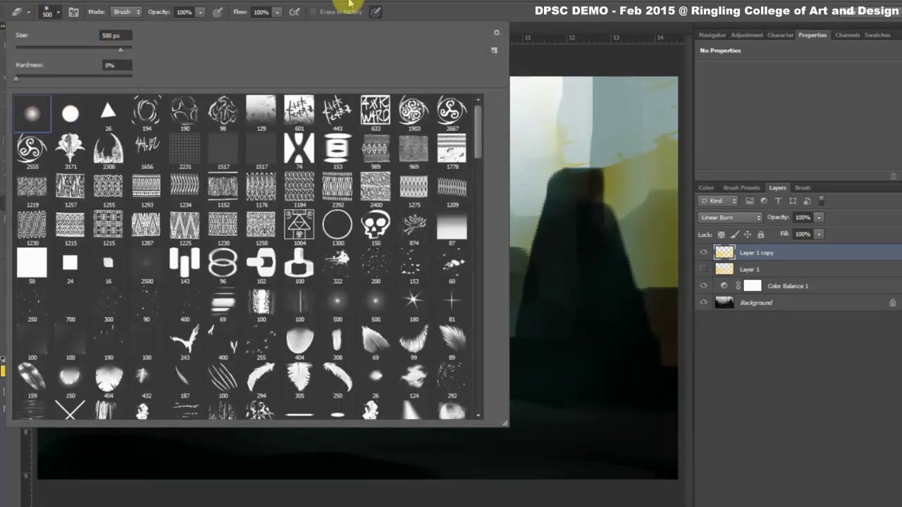
left_click(218, 11)
mouse_move(567, 105)
left_mouse_down()
mouse_move(614, 116)
mouse_move(620, 154)
mouse_move(600, 151)
left_mouse_up()
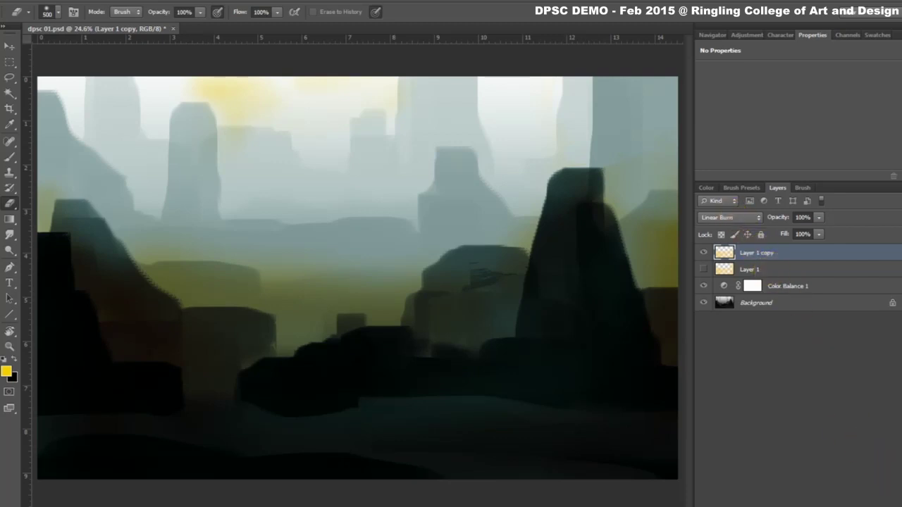
left_click_drag(769, 273, 892, 502)
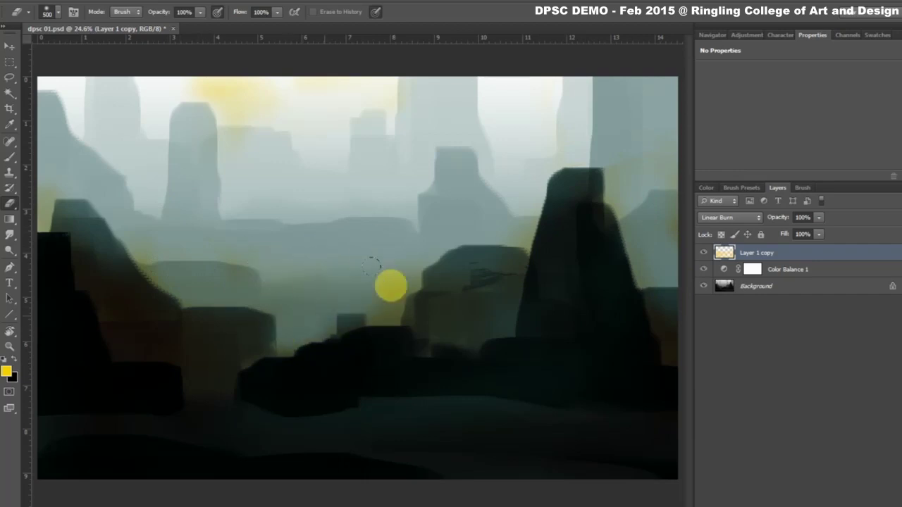
Erase most of the yellow glow along the top edge of the sky.
left_click_drag(194, 86, 260, 98)
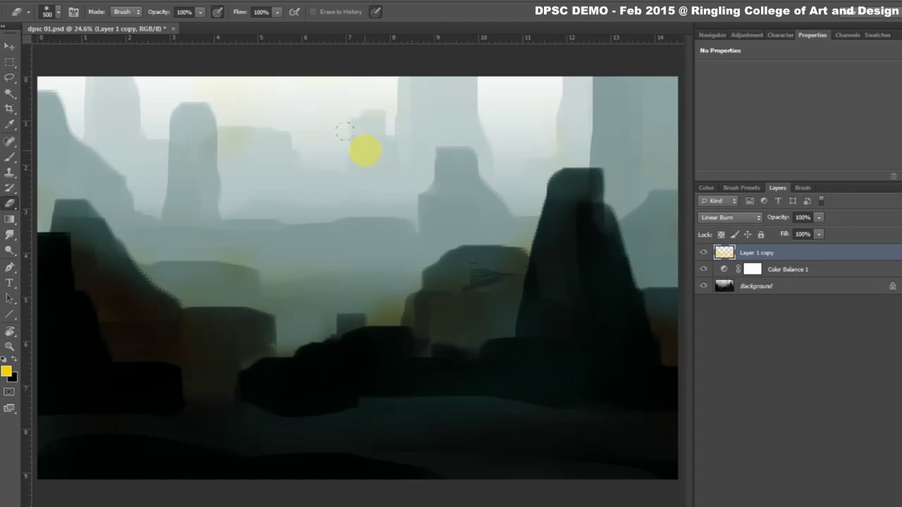
left_click(31, 1)
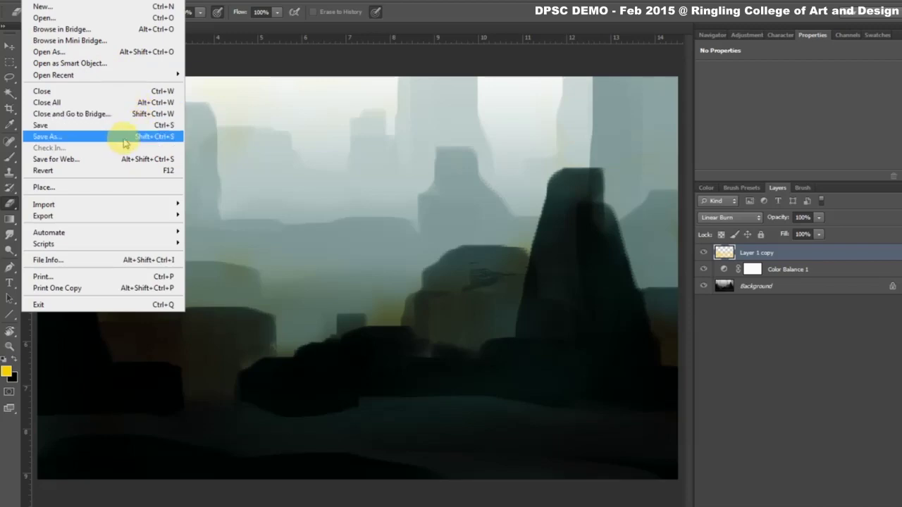
Save the painting in Photoshop format under the new name dpsc 02.
left_click(124, 143)
type("dpsc 0")
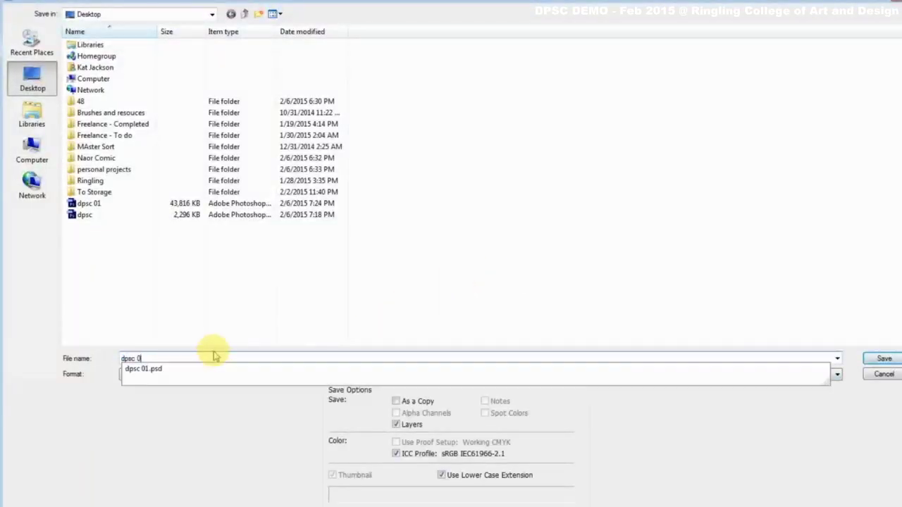
key("Return")
key("Return")
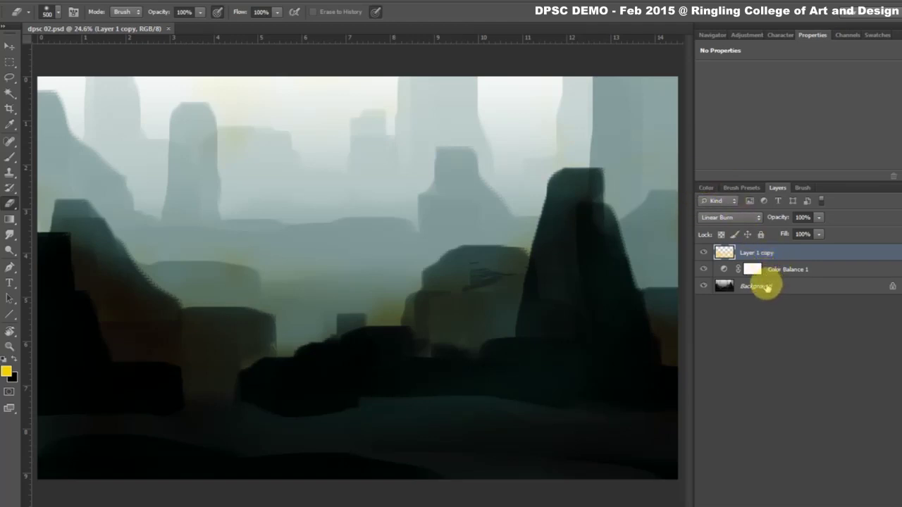
Add a new empty Layer 1 above Layer 1 copy.
left_click(766, 288)
left_click(763, 255)
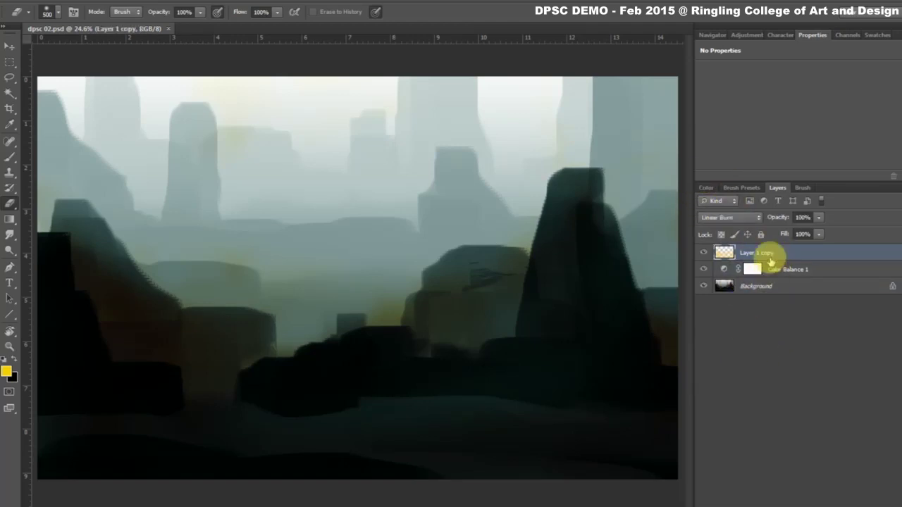
key("ctrl+shift+n")
key("Return")
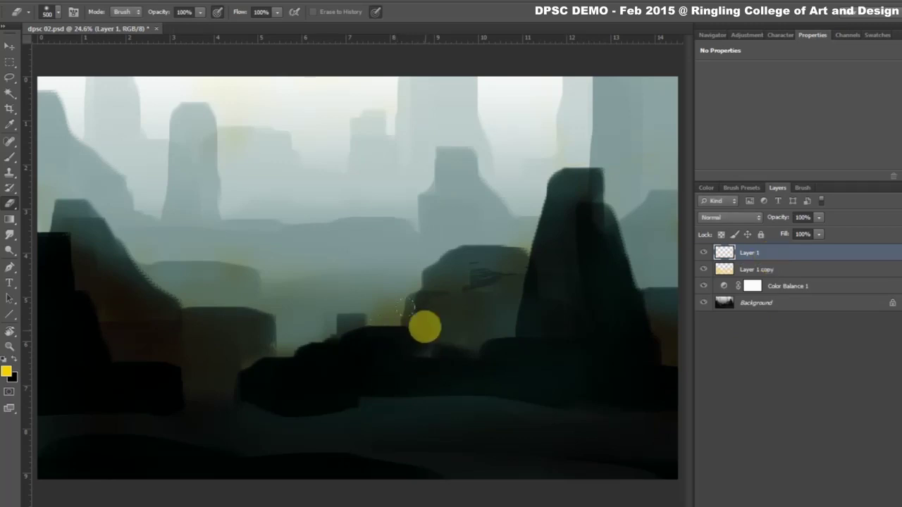
Choose the 150 px textured brush tip from the brush presets.
left_click(58, 14)
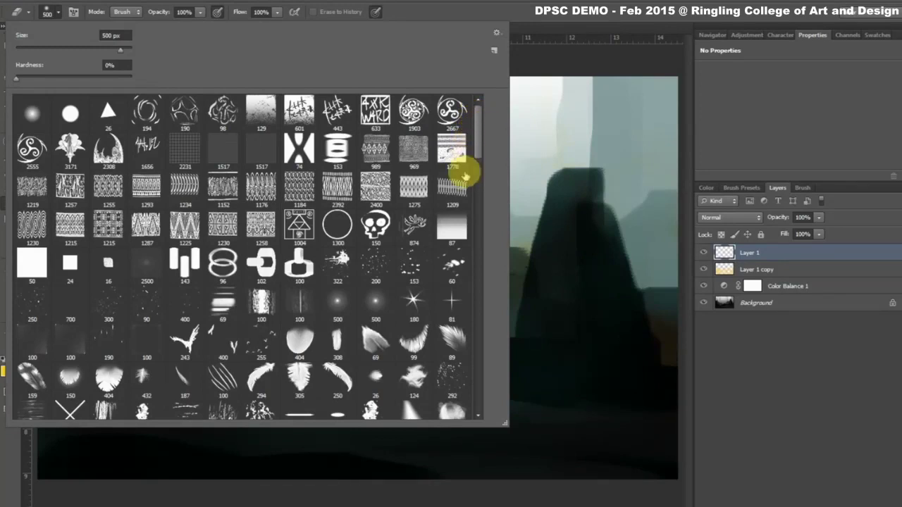
scroll(484, 154, "down", 1)
scroll(484, 154, "down", 1)
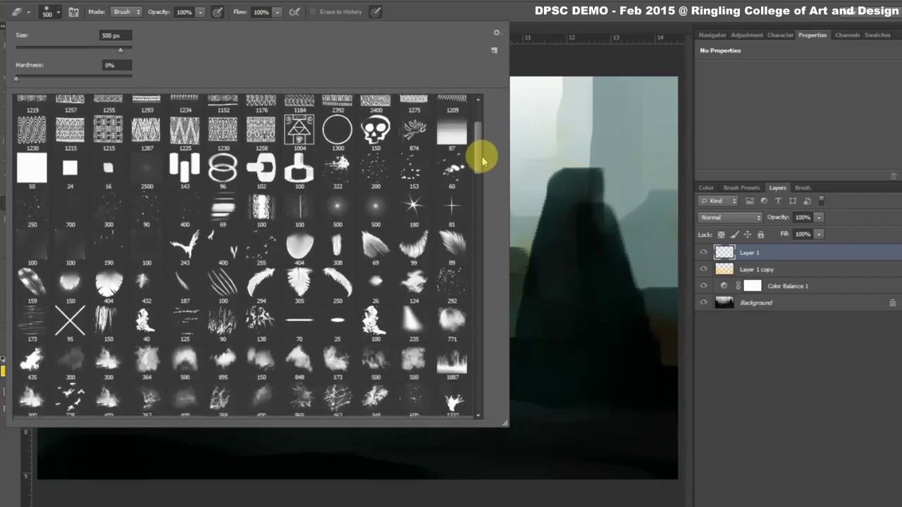
scroll(484, 158, "down", 1)
scroll(483, 169, "down", 2)
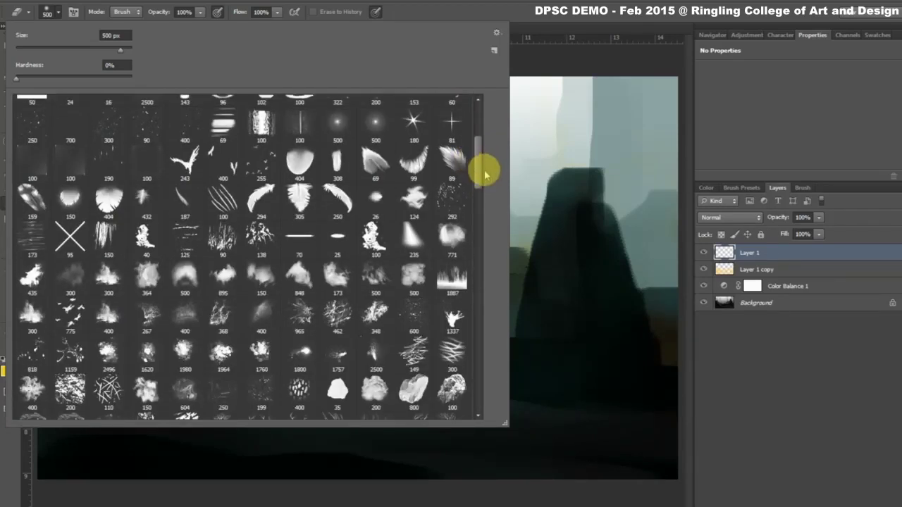
scroll(482, 173, "down", 1)
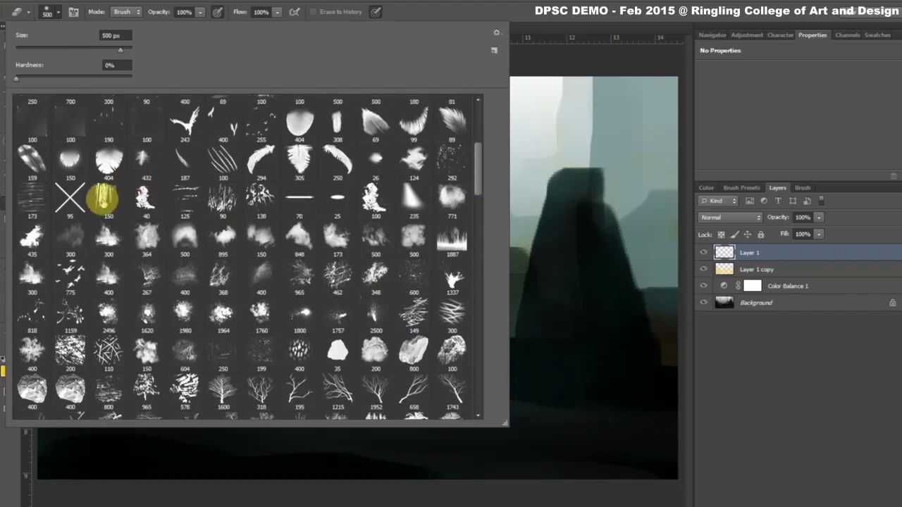
left_click(104, 198)
Switch to the Brush tool with the 150 px textured tip and black paint.
key("Return")
left_click_drag(252, 109, 259, 118)
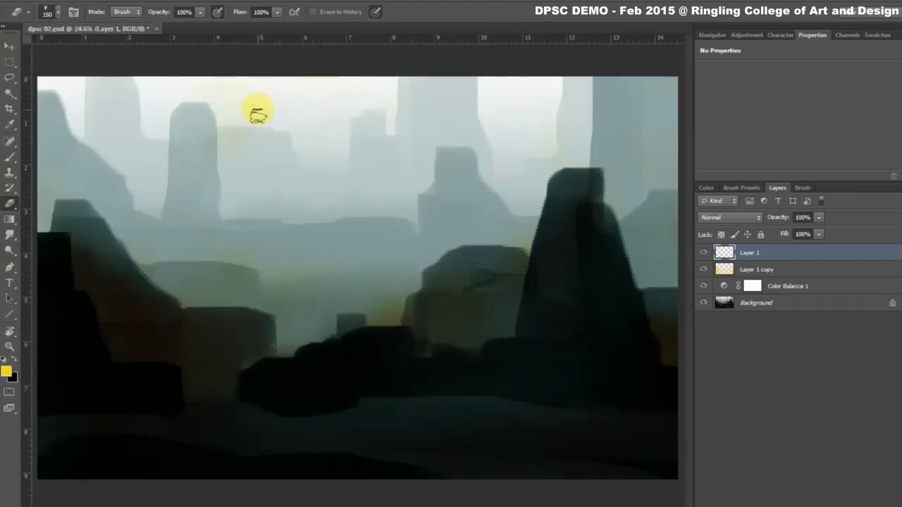
left_click(7, 155)
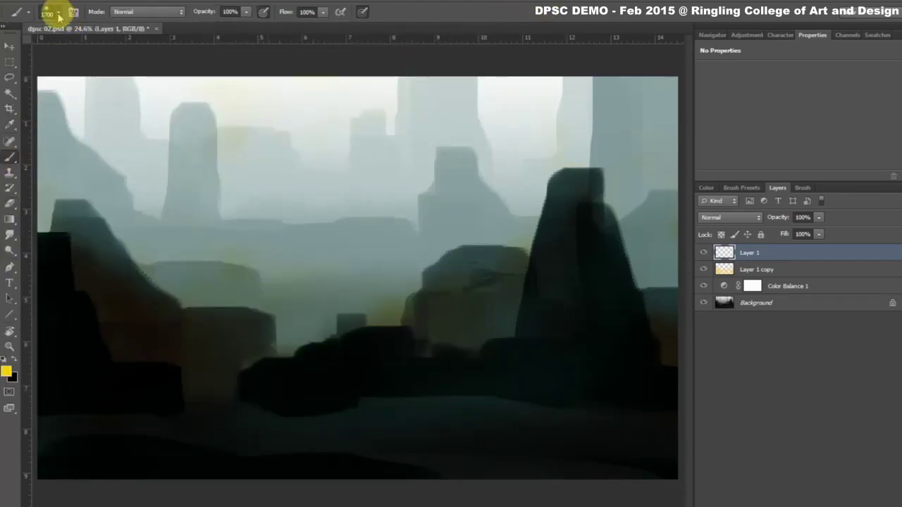
right_click(402, 210)
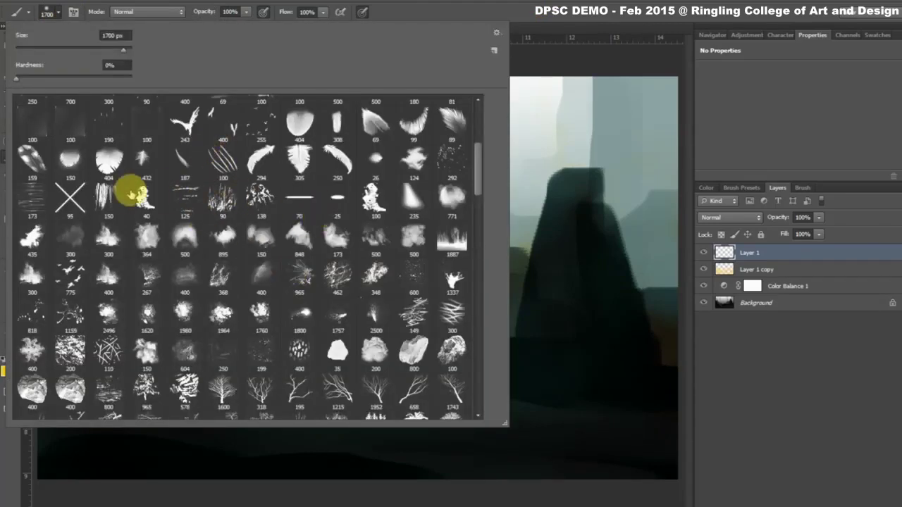
left_click(121, 194)
key("Return")
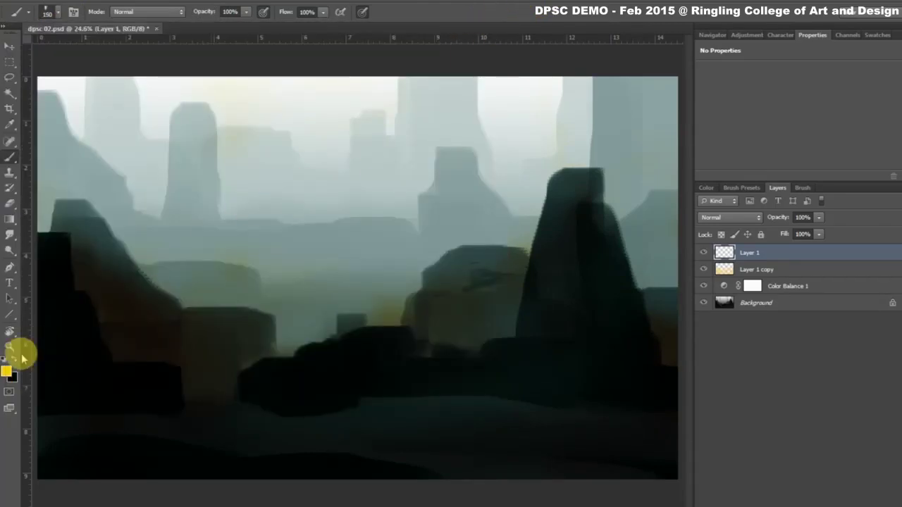
left_click(14, 359)
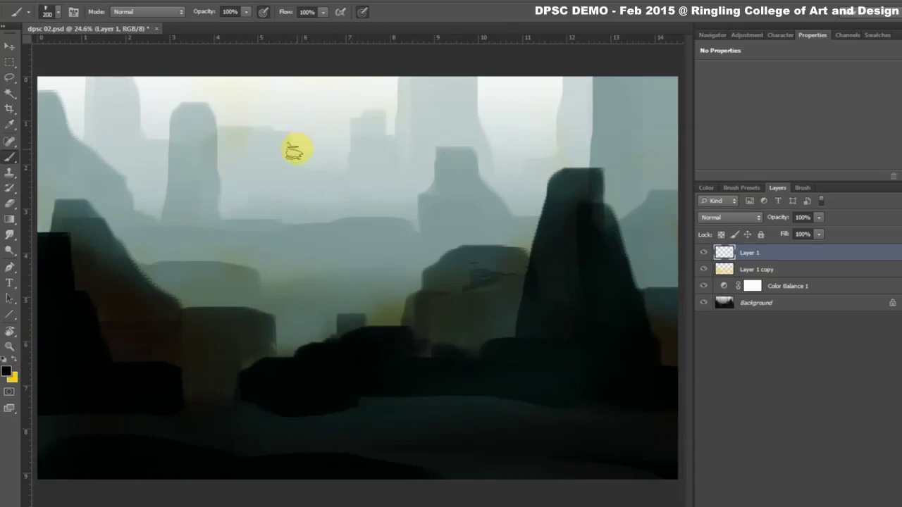
Paint black dry-brush strokes across the upper sky, undoing all but the top two.
left_click_drag(215, 158, 208, 201)
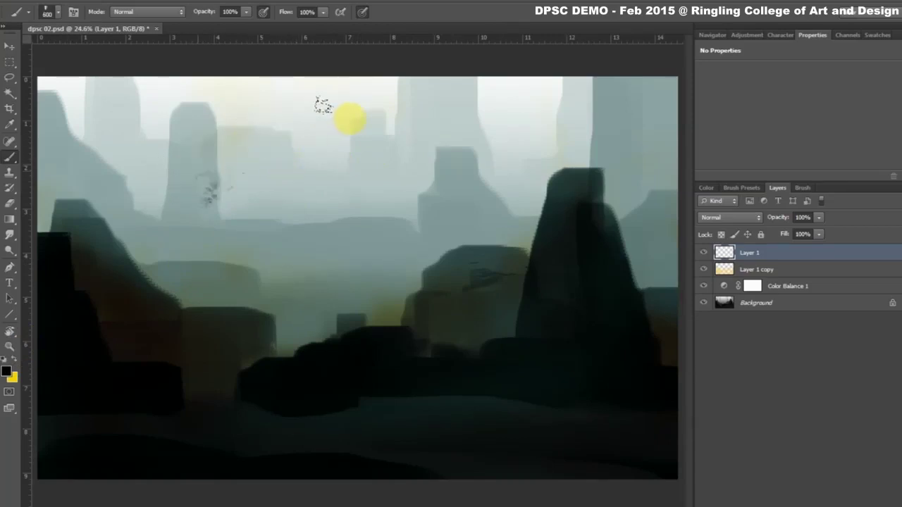
left_click_drag(243, 173, 338, 117)
left_click_drag(254, 141, 413, 130)
mouse_move(253, 190)
left_mouse_down()
mouse_move(345, 176)
mouse_move(338, 211)
mouse_move(268, 260)
left_mouse_up()
mouse_move(338, 197)
left_mouse_down()
mouse_move(281, 275)
mouse_move(453, 230)
mouse_move(454, 247)
left_mouse_up()
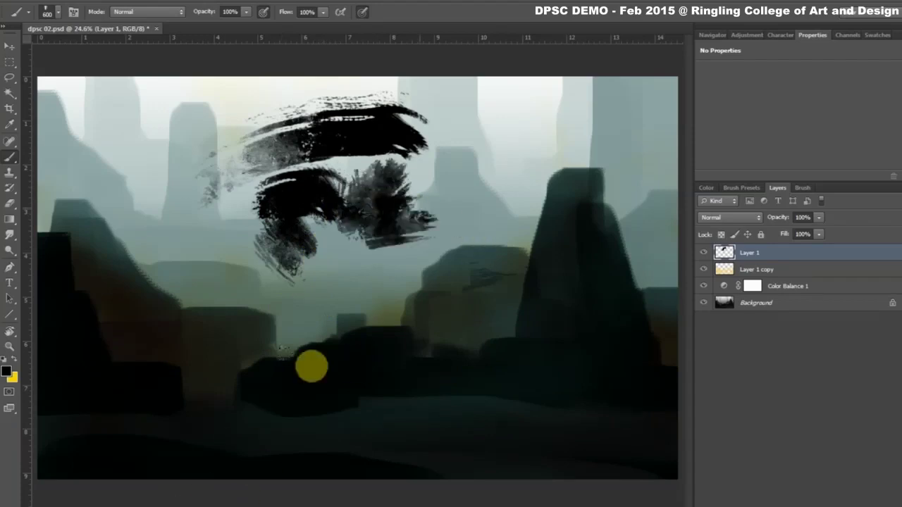
left_click_drag(345, 326, 318, 288)
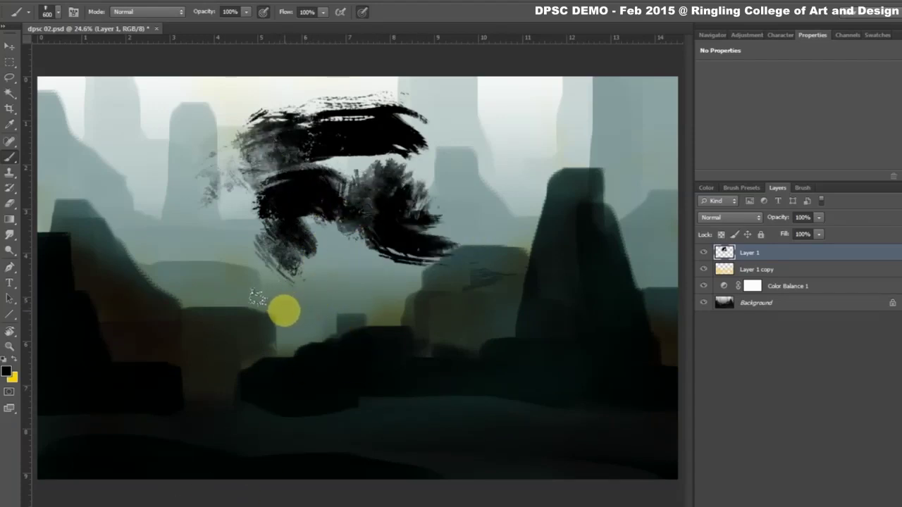
key("ctrl+alt+z")
key("ctrl+alt+z")
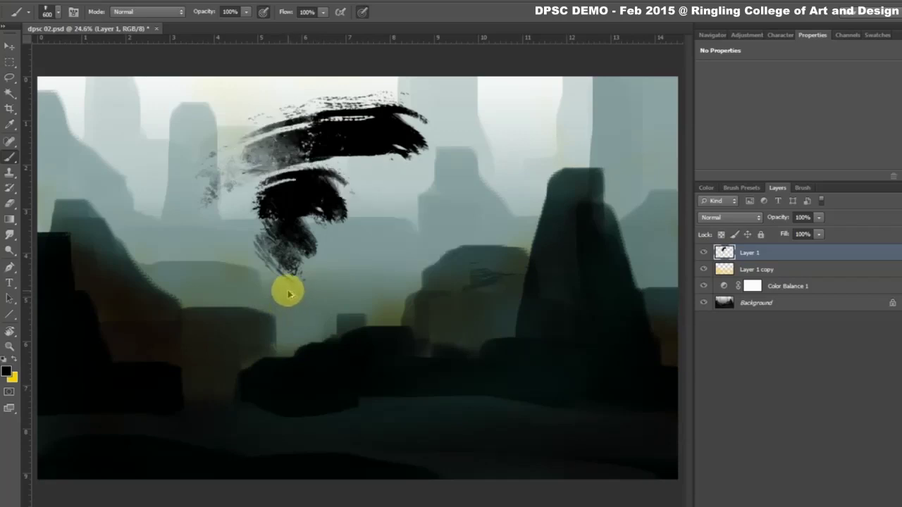
key("ctrl+alt+z")
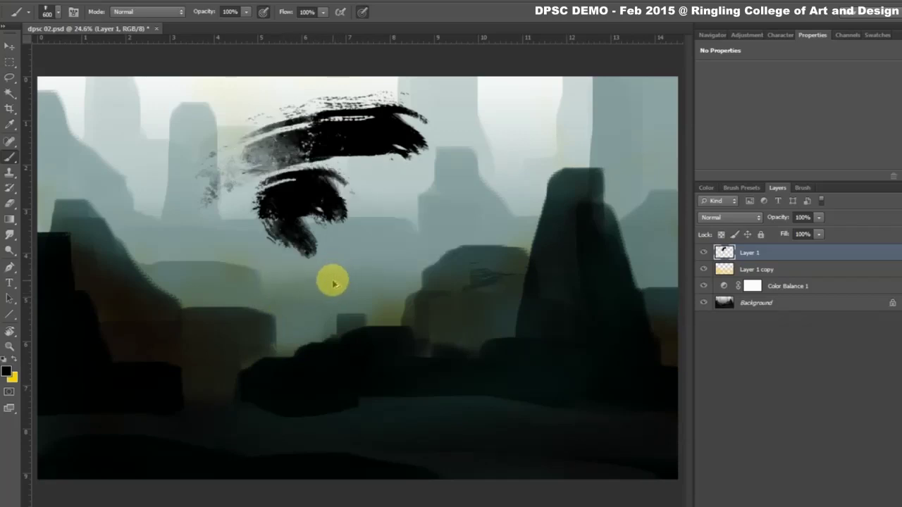
key("ctrl+alt+z")
key("ctrl+alt+z")
key("ctrl+alt+z")
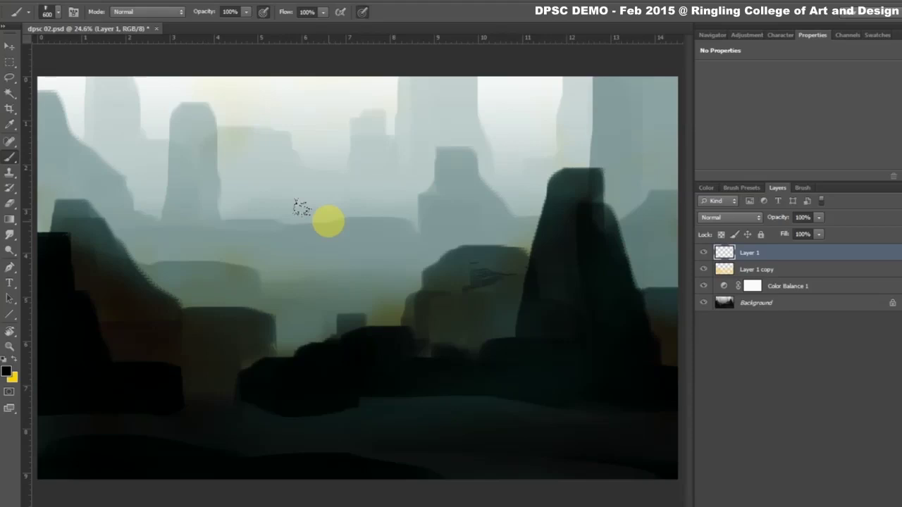
Show the Adjustments panel, sample the left mountain's dark teal, and shrink the brush to 200.
left_click(747, 35)
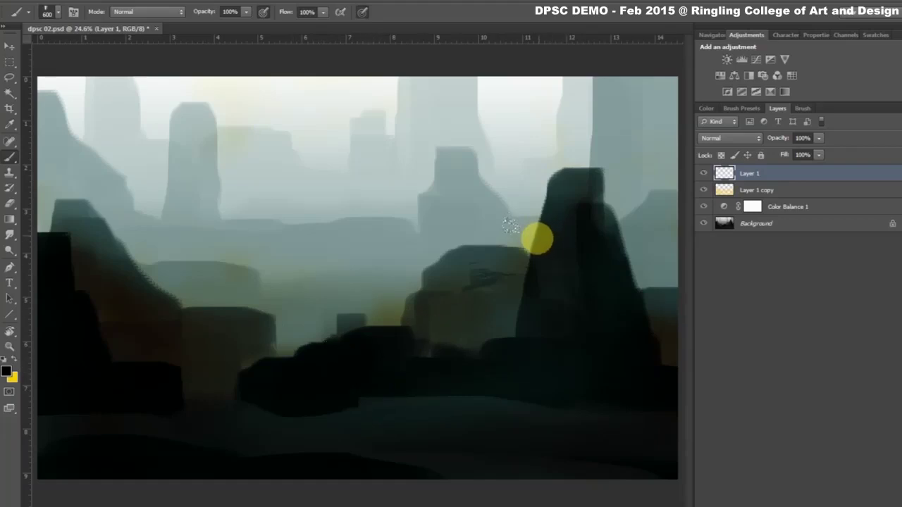
left_click(97, 204, "alt")
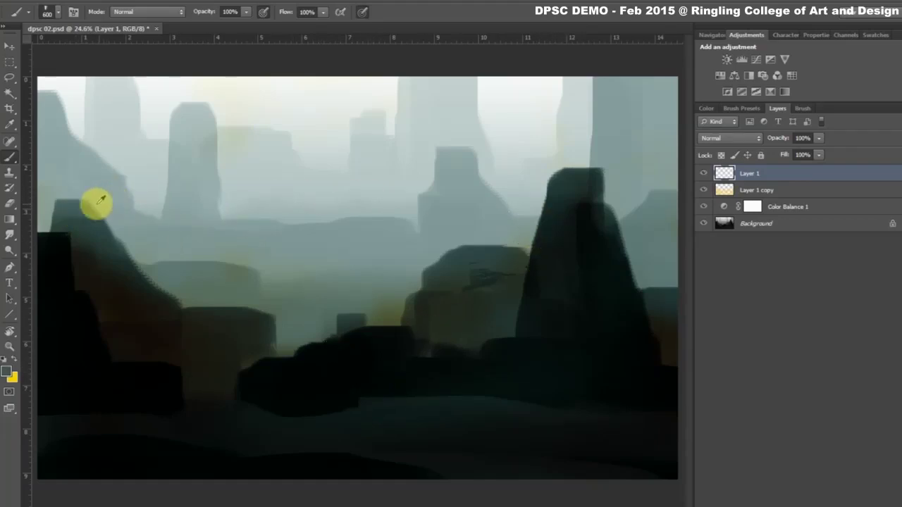
key("bracketleft")
key("bracketleft")
key("bracketleft")
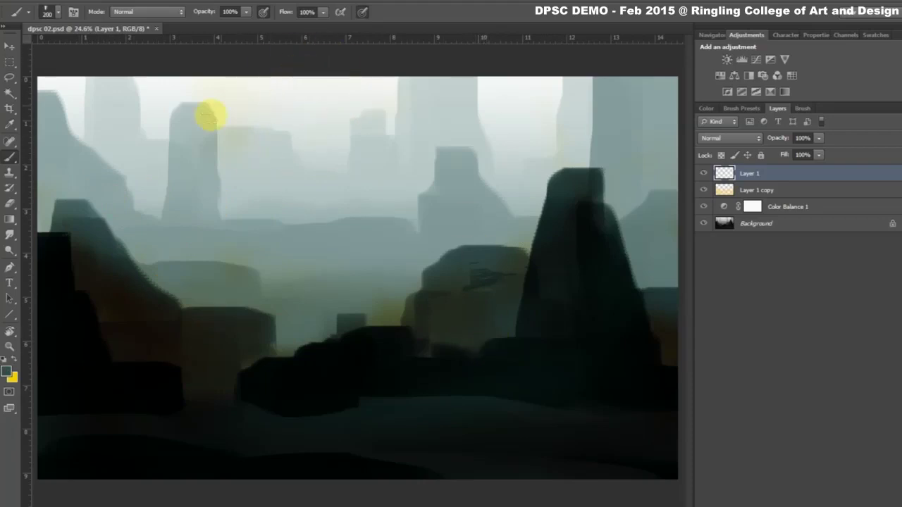
Paint a bright yellow sun disc with rays at the top of the sky.
left_click(14, 360)
left_click_drag(279, 84, 345, 88)
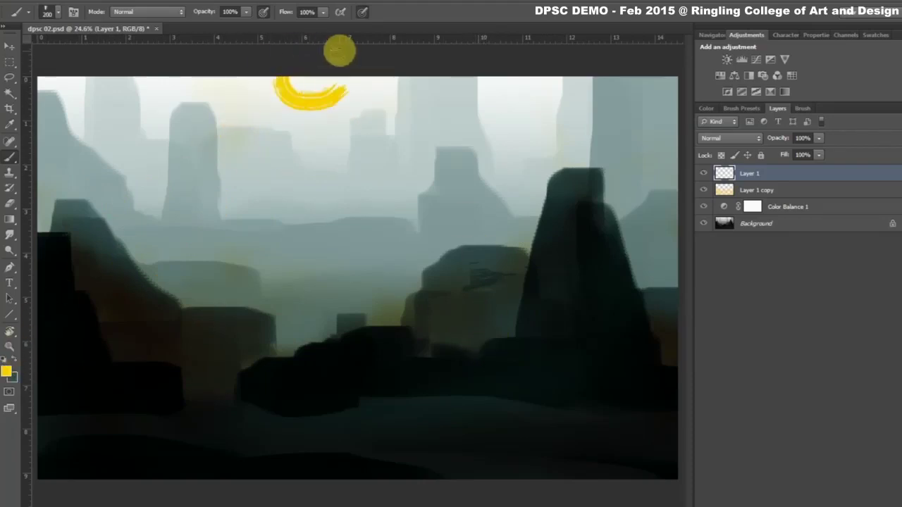
mouse_move(339, 51)
left_mouse_down()
mouse_move(255, 105)
mouse_move(316, 120)
mouse_move(381, 89)
left_mouse_up()
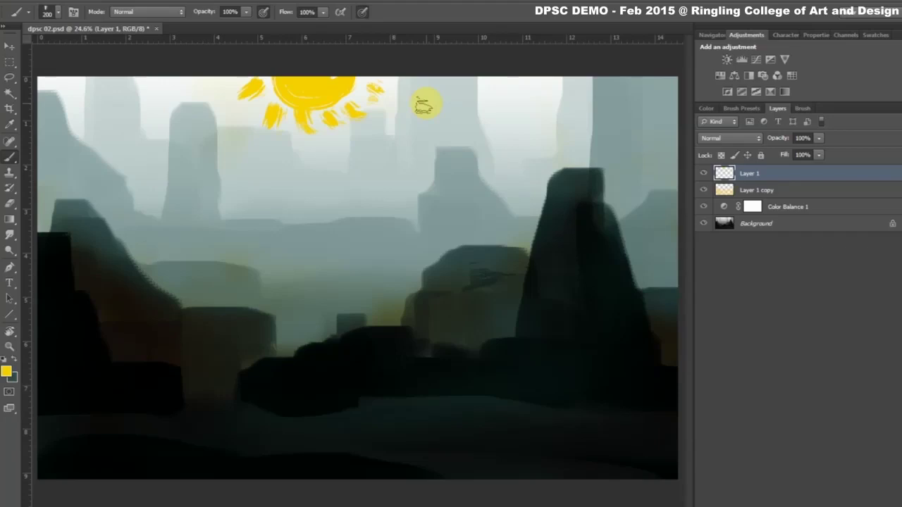
Reduce the brush to size 90 and sample dark teal from the left mountain.
key("bracketleft")
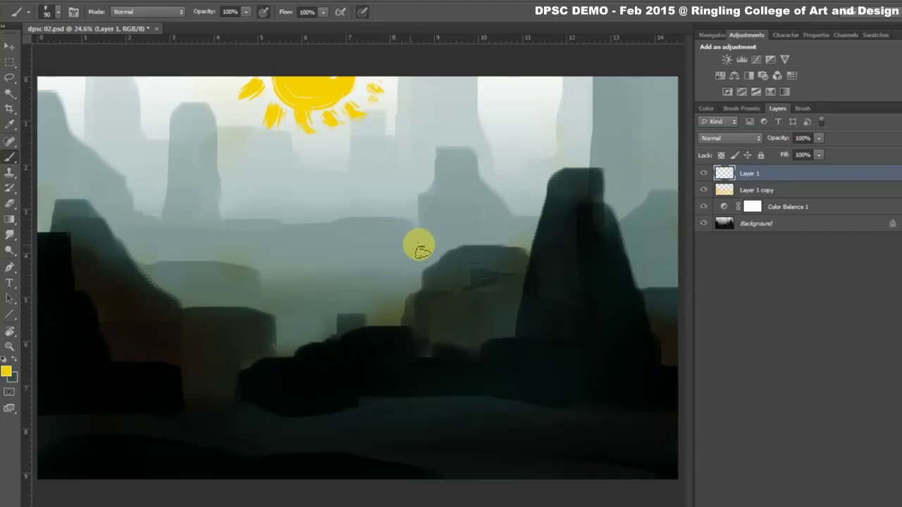
key("bracketleft")
key("bracketleft")
left_click(73, 207, "alt")
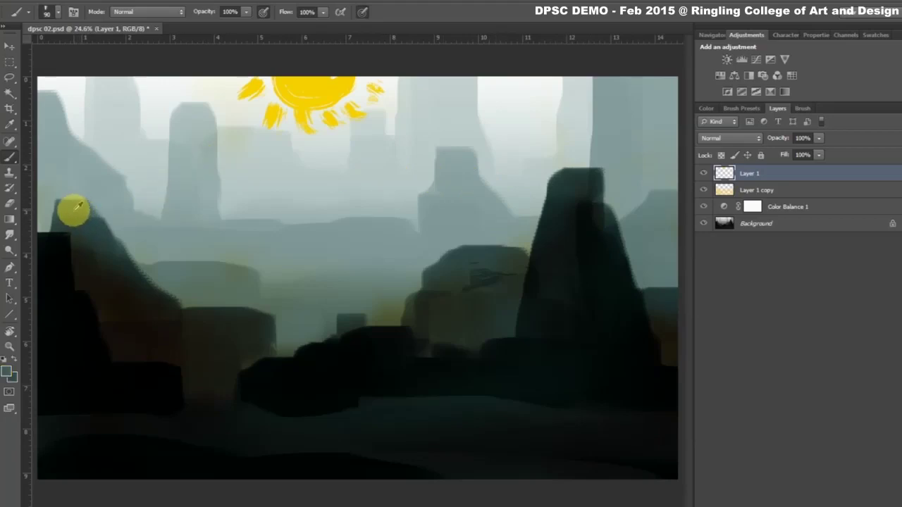
At brush size 175, edge the tall rock in dark teal and highlight the central rock and left cliff.
key("bracketright")
key("bracketright")
key("bracketright")
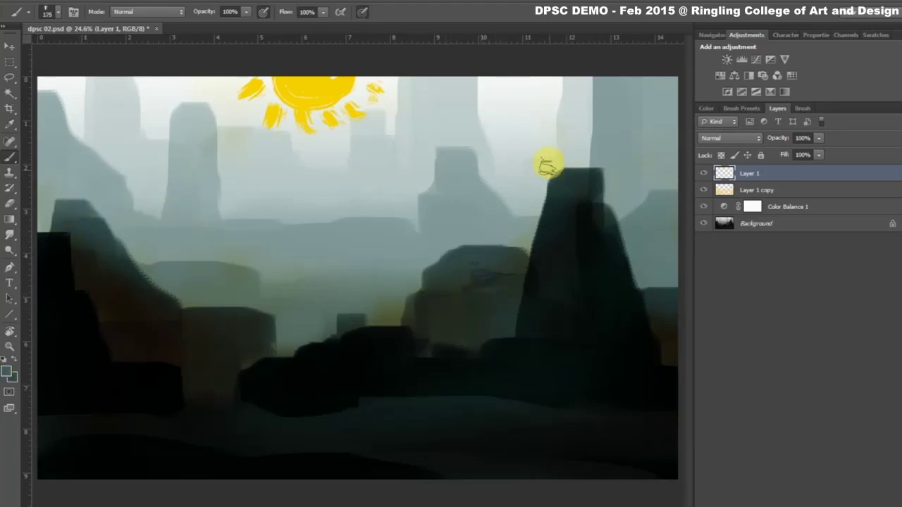
mouse_move(563, 180)
left_mouse_down()
mouse_move(531, 298)
mouse_move(530, 317)
mouse_move(554, 251)
mouse_move(535, 343)
left_mouse_up()
mouse_move(337, 353)
left_mouse_down()
mouse_move(370, 328)
mouse_move(401, 332)
mouse_move(343, 353)
mouse_move(352, 362)
mouse_move(258, 374)
mouse_move(489, 359)
mouse_move(435, 356)
left_mouse_up()
mouse_move(64, 248)
left_mouse_down()
mouse_move(111, 366)
mouse_move(68, 308)
mouse_move(83, 369)
mouse_move(149, 368)
mouse_move(169, 383)
mouse_move(151, 385)
left_mouse_up()
Repaint the left cliff with black strokes at size 400 and darken the right cliff's edge.
left_click(57, 310, "alt")
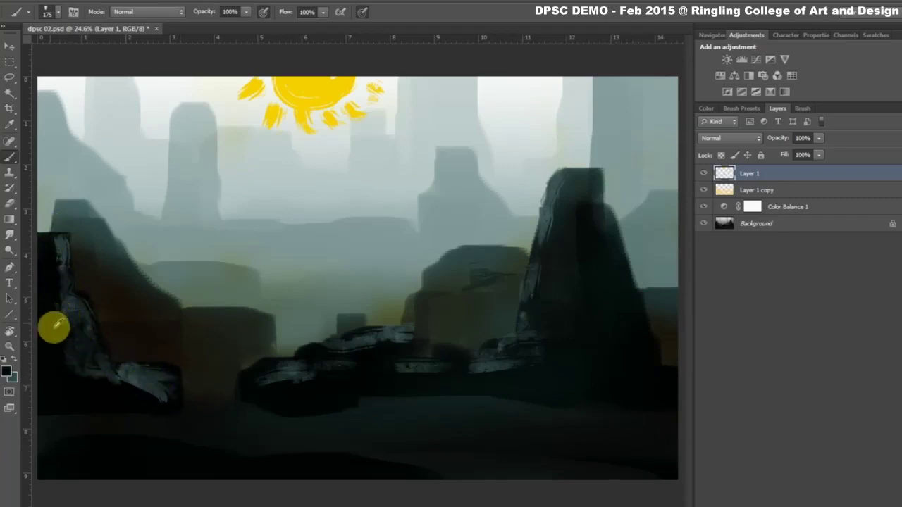
mouse_move(56, 322)
left_mouse_down()
mouse_move(94, 368)
mouse_move(129, 318)
left_mouse_up()
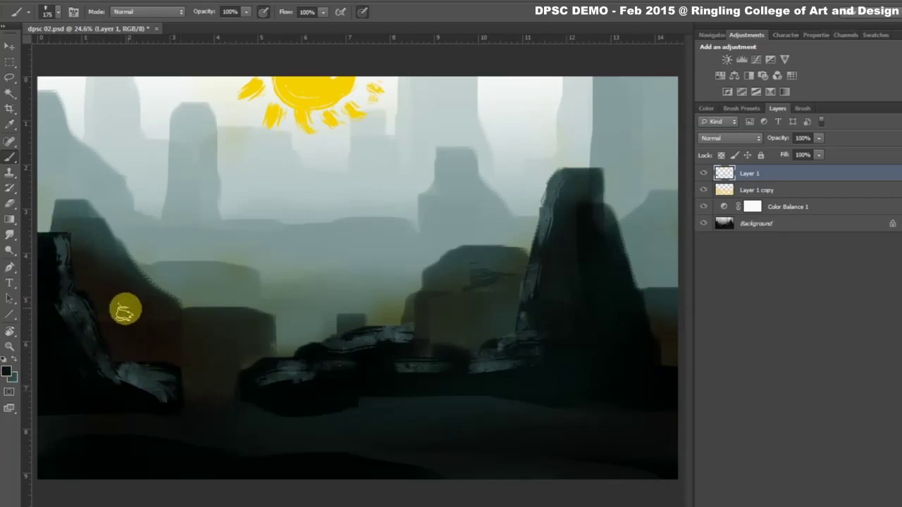
key("bracketright")
key("bracketright")
key("bracketright")
mouse_move(60, 239)
left_mouse_down()
mouse_move(121, 346)
mouse_move(60, 282)
mouse_move(64, 322)
mouse_move(125, 372)
mouse_move(151, 378)
mouse_move(75, 310)
left_mouse_up()
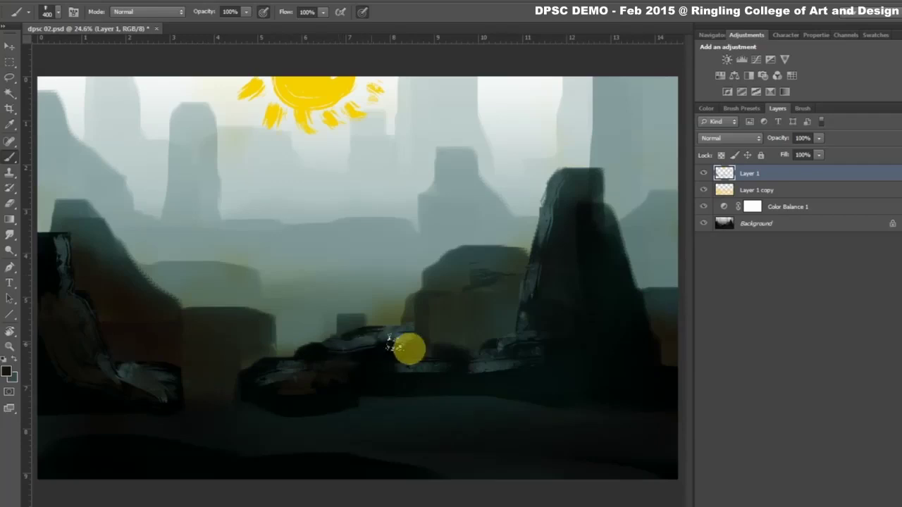
mouse_move(558, 197)
left_mouse_down()
mouse_move(545, 236)
mouse_move(565, 268)
left_mouse_up()
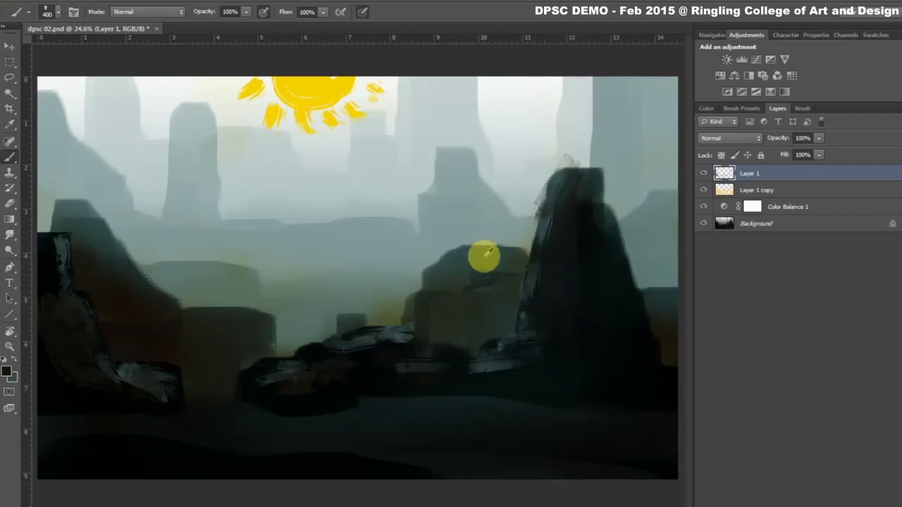
left_click_drag(493, 243, 525, 238)
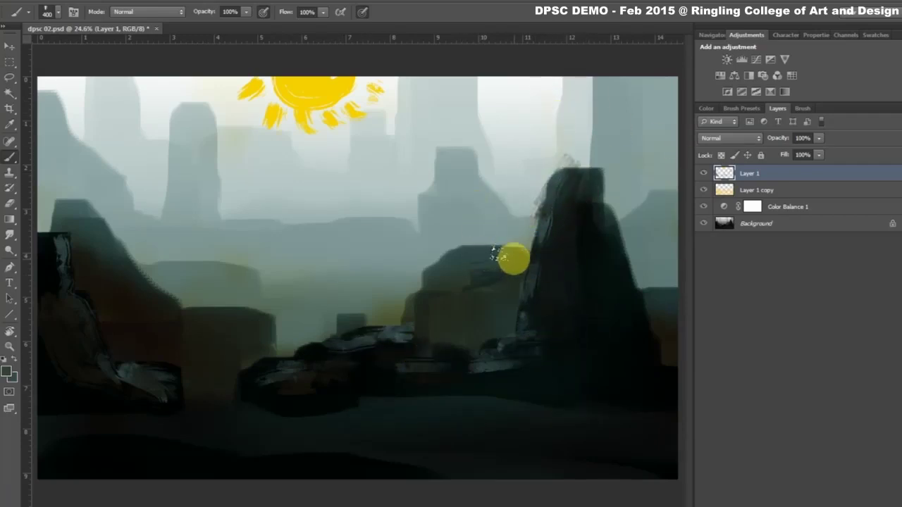
Replace the rock-top strokes with a lighter grey-teal highlight along the rock ledge.
key("ctrl+z")
left_click(473, 231, "alt")
key("bracketleft")
key("bracketleft")
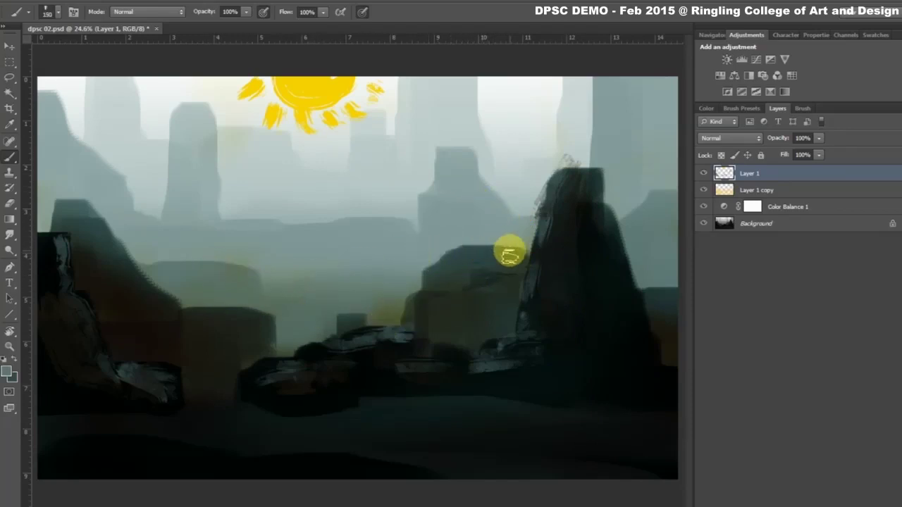
key("bracketleft")
key("bracketleft")
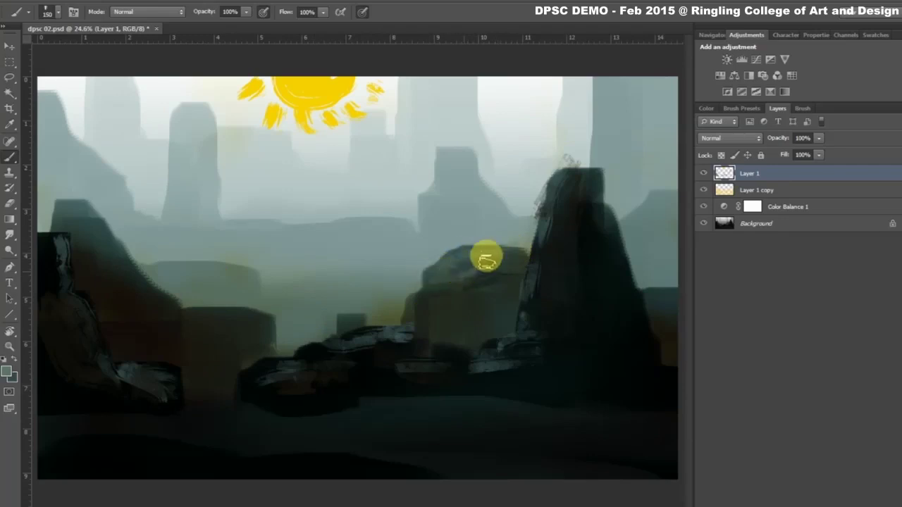
left_click_drag(517, 275, 426, 310)
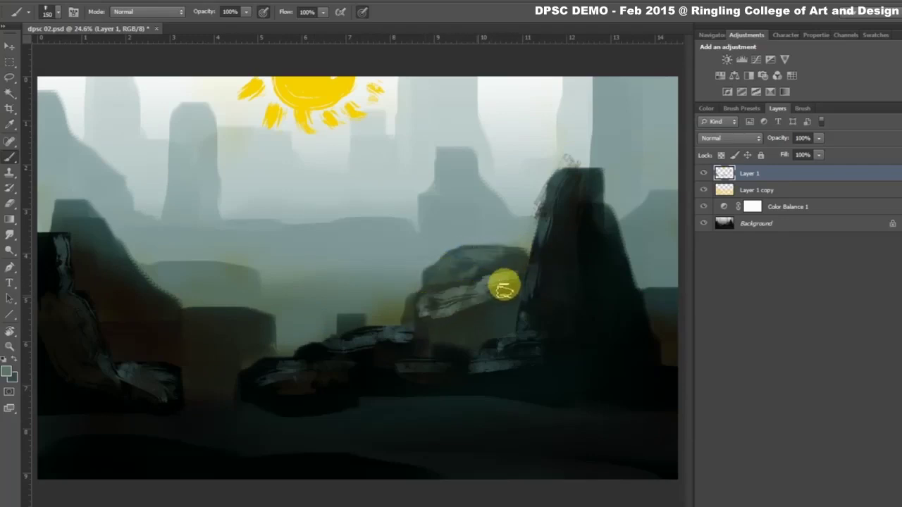
key("super")
key("super")
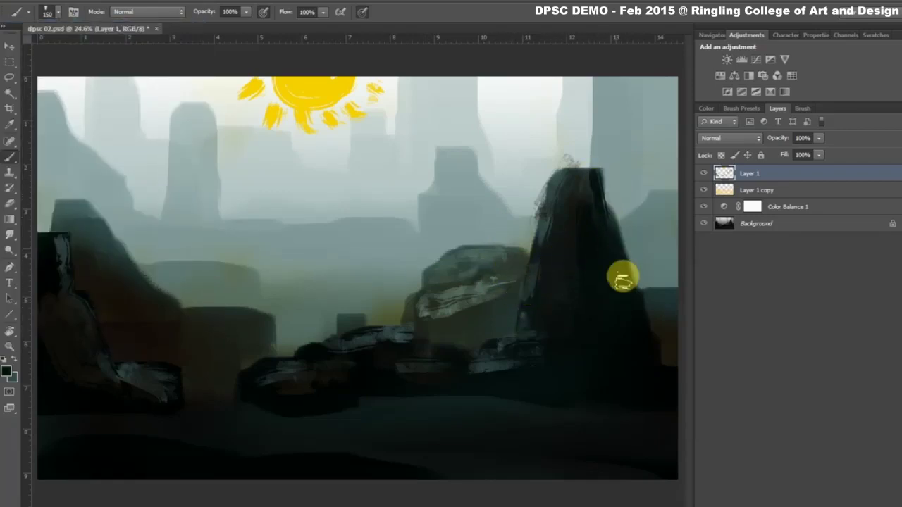
key("bracketright")
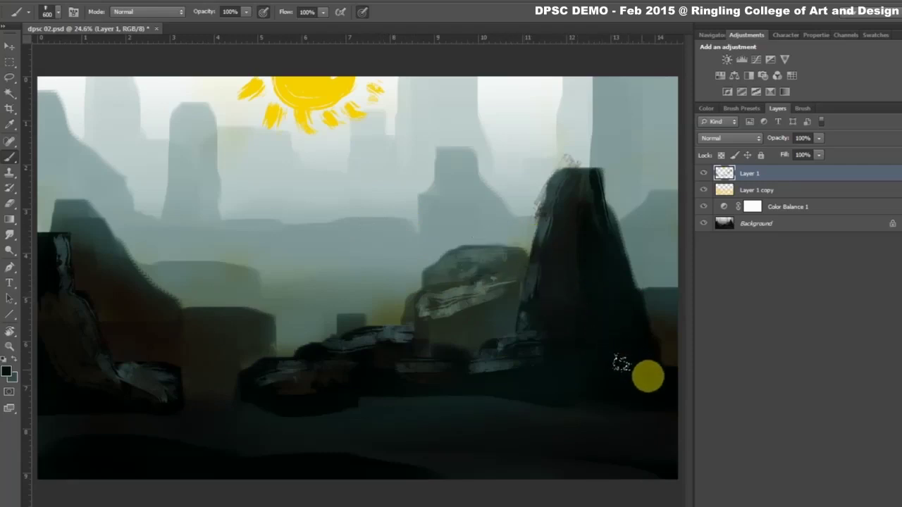
Try light blue-grey streaks on the dark foreground with a small brush, then undo them.
left_click(301, 215, "alt")
key("bracketleft")
key("bracketleft")
key("bracketleft")
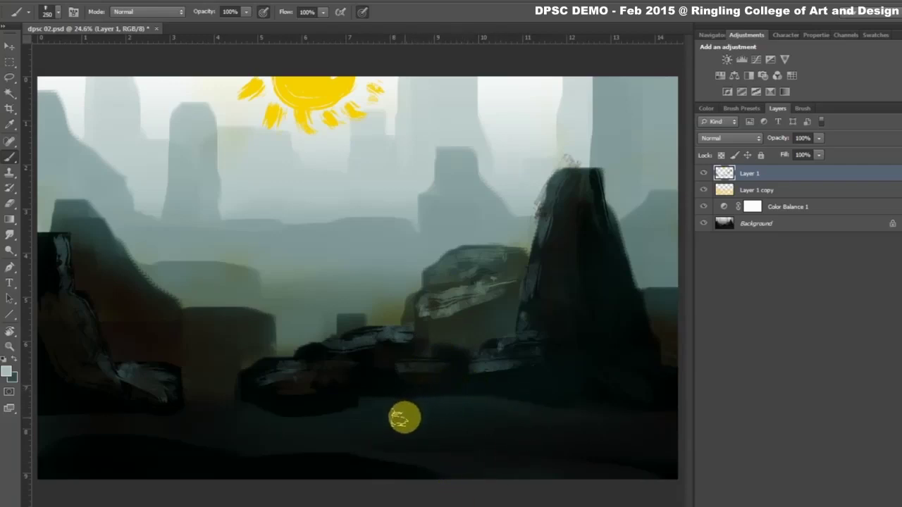
left_click_drag(363, 408, 474, 405)
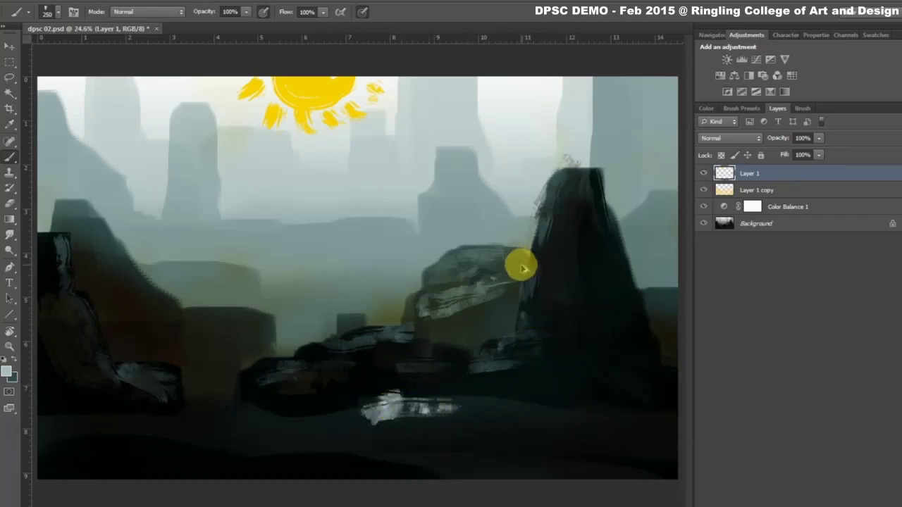
key("ctrl+z")
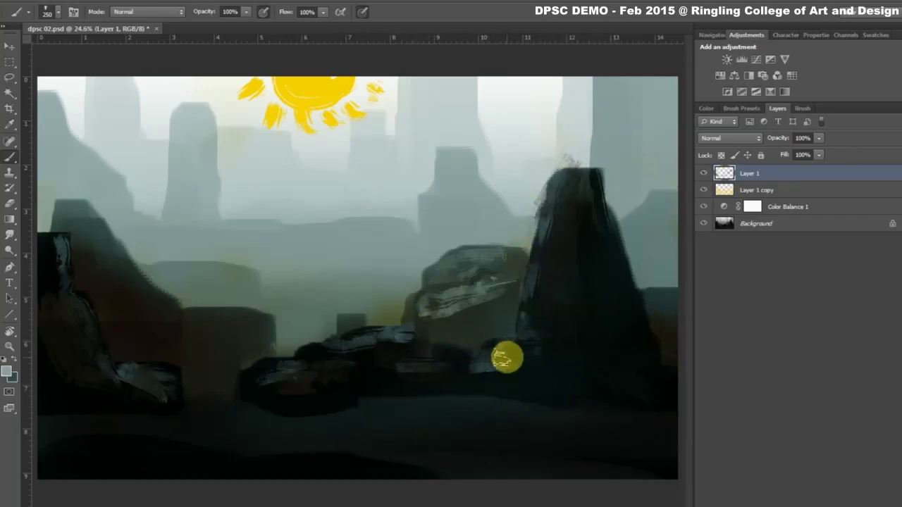
left_click_drag(41, 416, 145, 419)
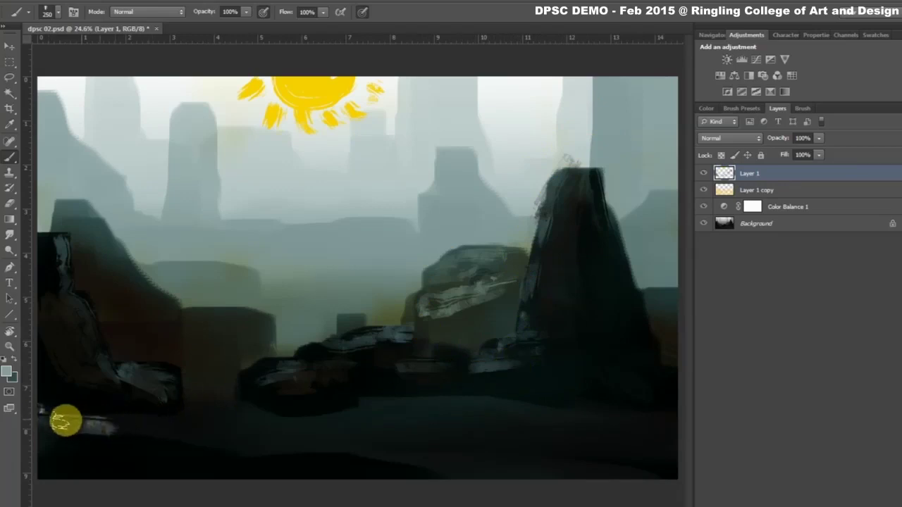
key("ctrl+z")
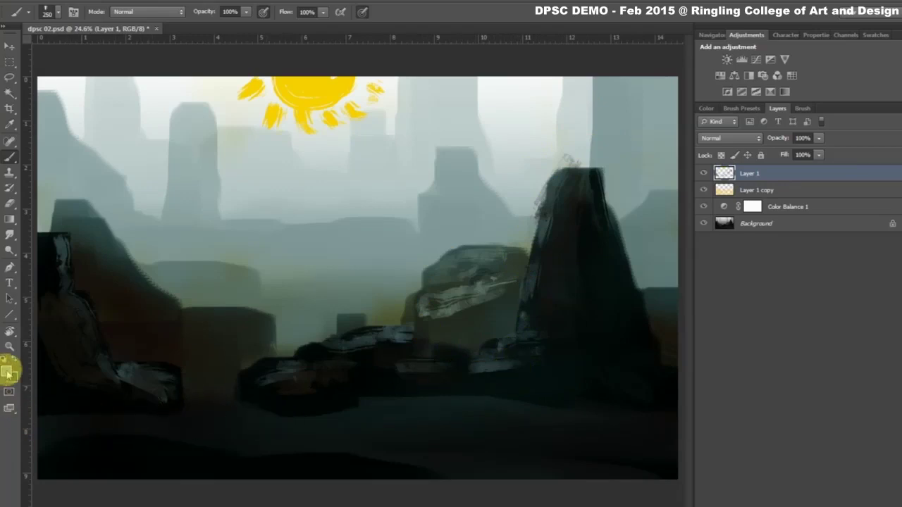
Pick a darker teal in the Color Picker and paint it across the foreground ground.
left_click(10, 374)
left_click_drag(469, 147, 469, 178)
left_click(659, 97)
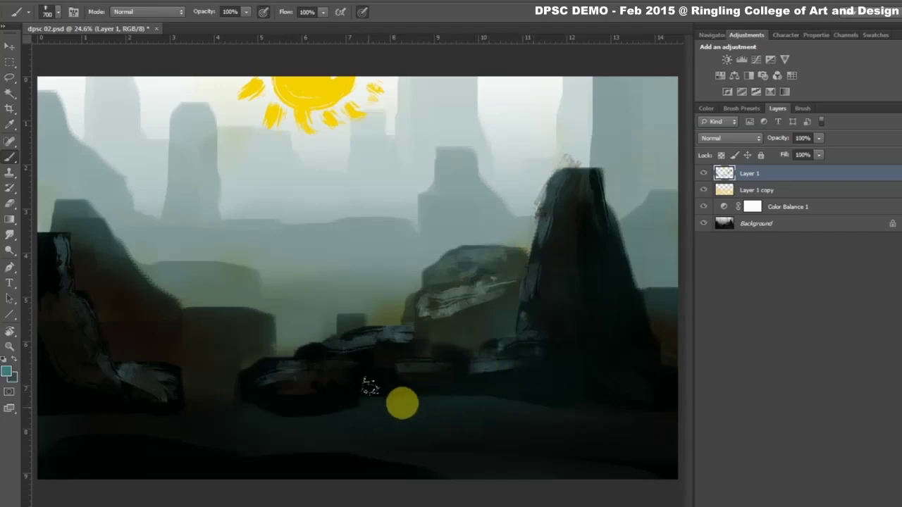
mouse_move(359, 408)
left_mouse_down()
mouse_move(401, 430)
mouse_move(465, 409)
left_mouse_up()
key("bracketright")
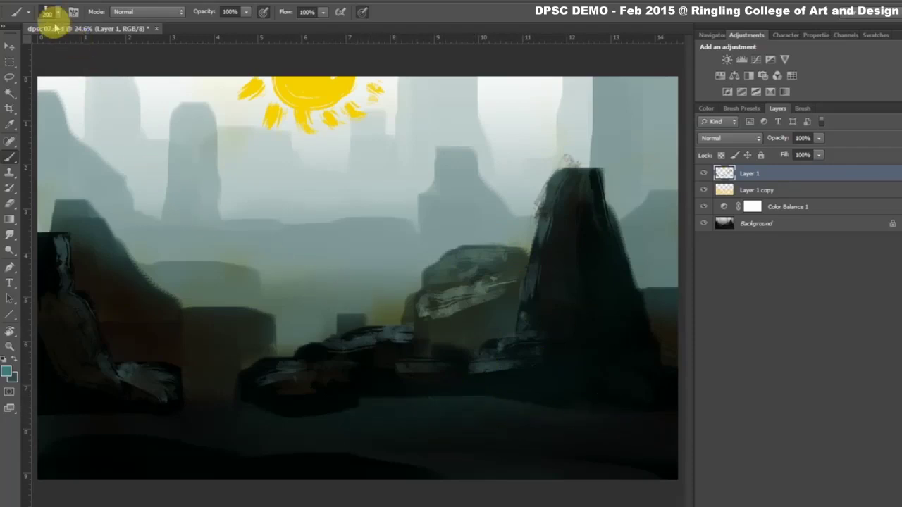
Switch to a 400 px soft round brush, discard a trial light-blue stroke, and take the Lasso.
left_click(52, 12)
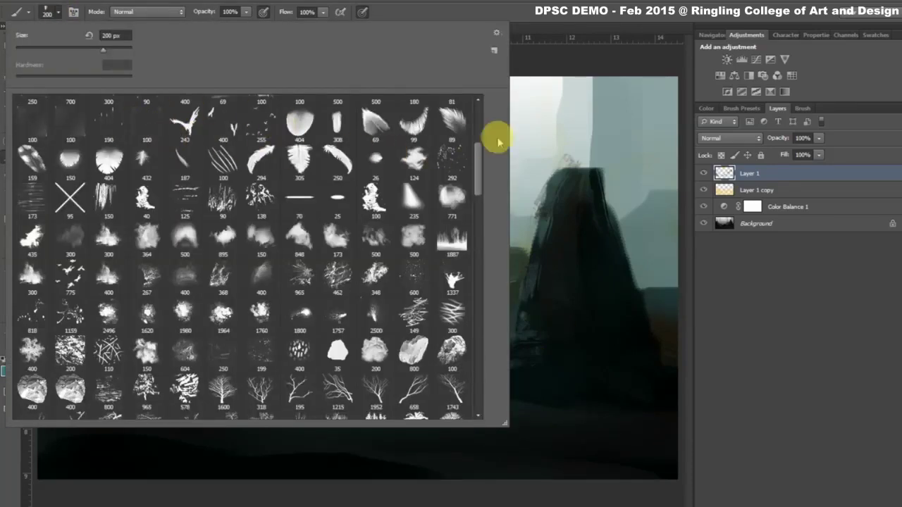
scroll(487, 145, "up", 2)
scroll(491, 129, "up", 2)
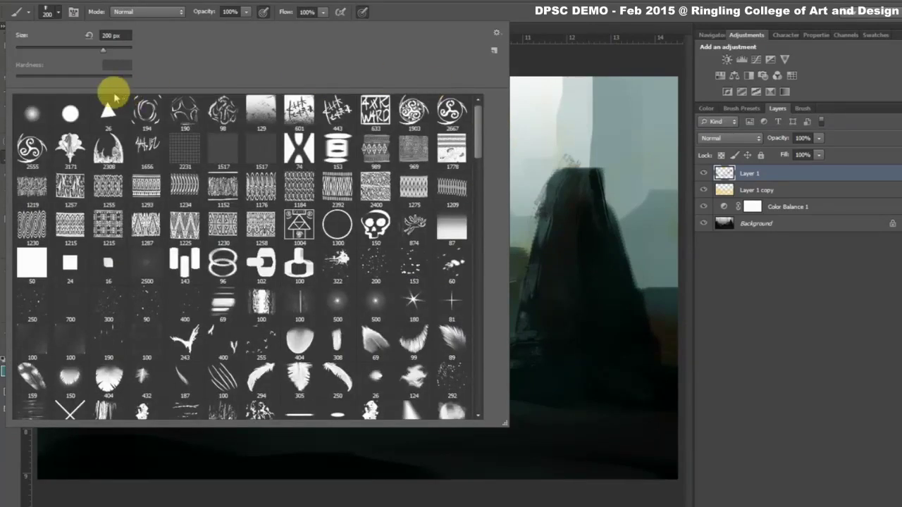
left_click(30, 112)
key("Return")
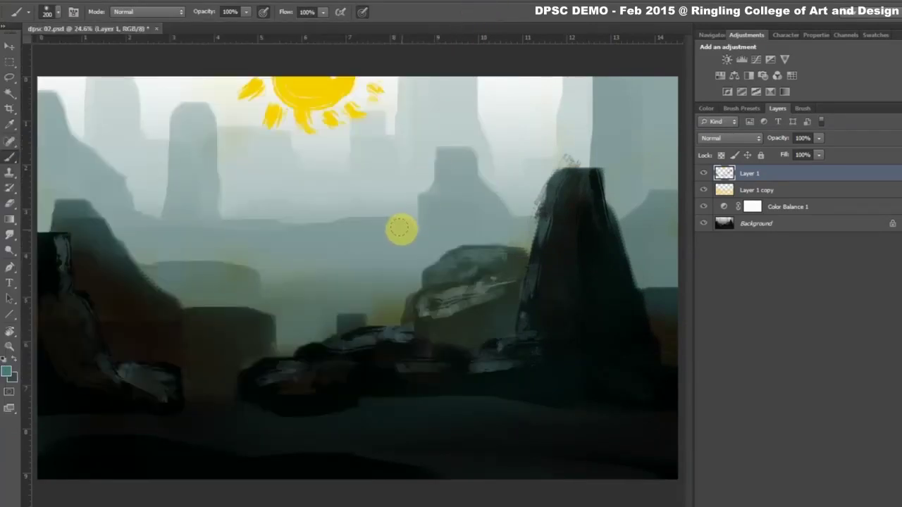
left_click_drag(346, 395, 430, 414)
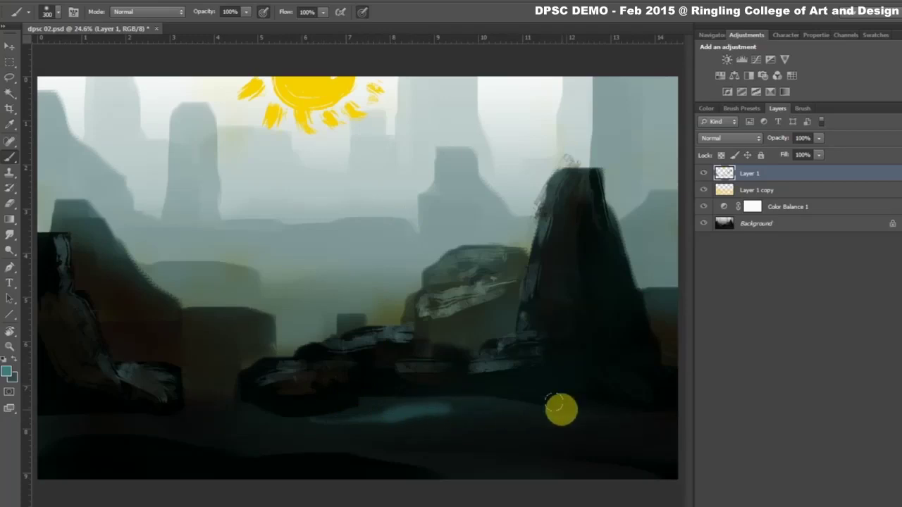
key("ctrl+z")
key("bracketright")
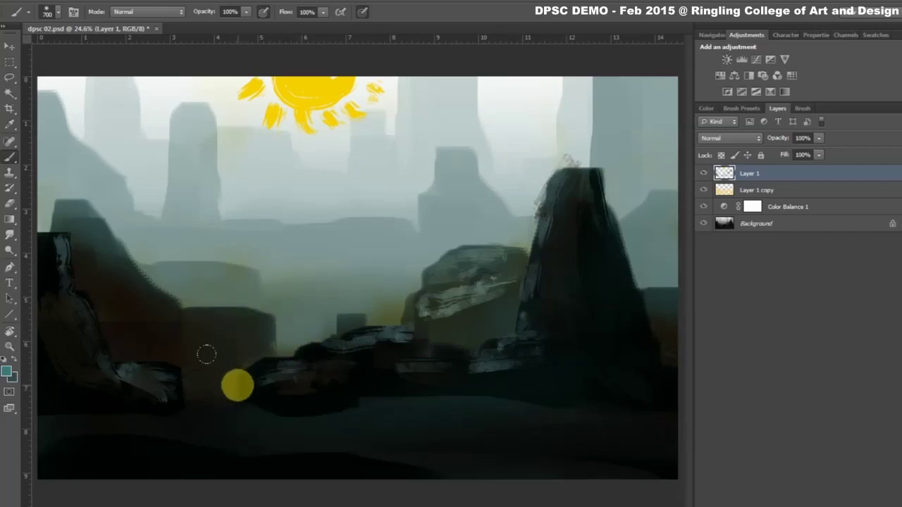
left_click(9, 77)
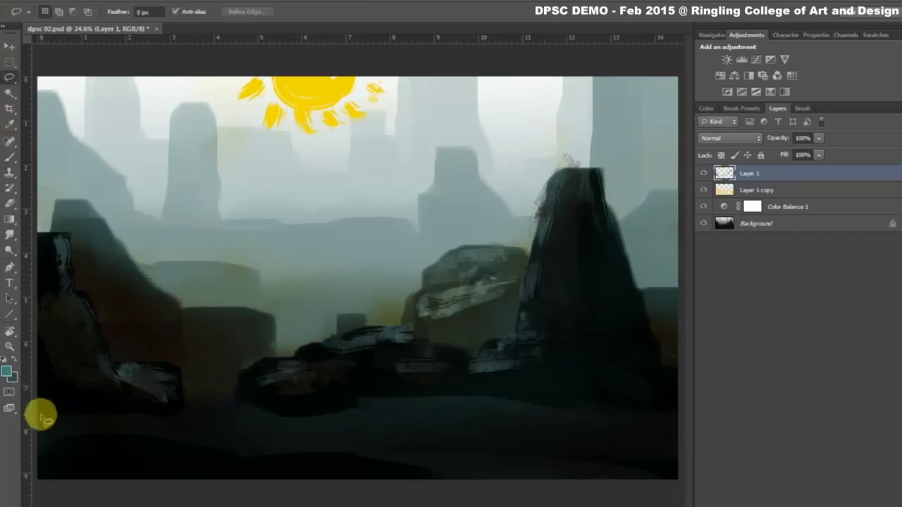
Lasso a wavy strip of dark foreground along the canvas bottom for the water.
mouse_move(42, 417)
left_mouse_down()
mouse_move(231, 400)
mouse_move(688, 405)
mouse_move(695, 462)
mouse_move(528, 489)
mouse_move(445, 485)
mouse_move(395, 462)
mouse_move(327, 451)
mouse_move(229, 459)
mouse_move(167, 445)
mouse_move(44, 444)
mouse_move(11, 462)
left_mouse_up()
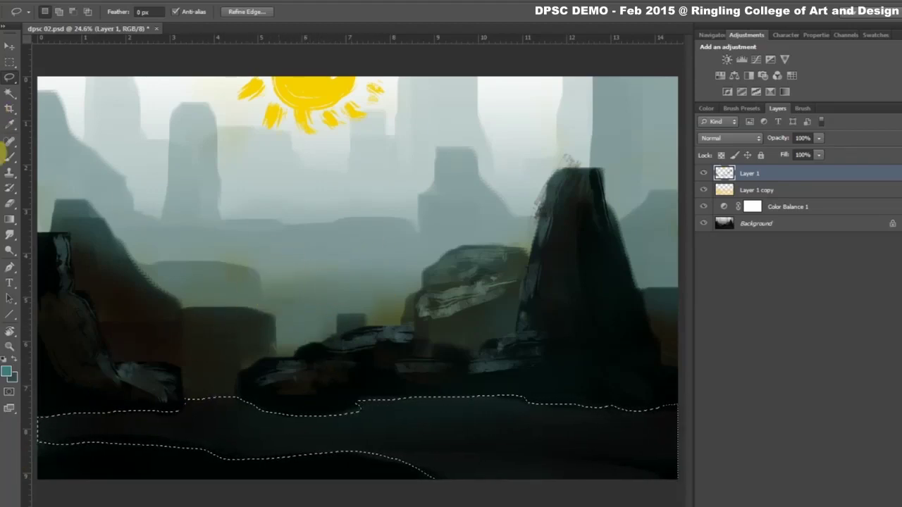
left_click(10, 158)
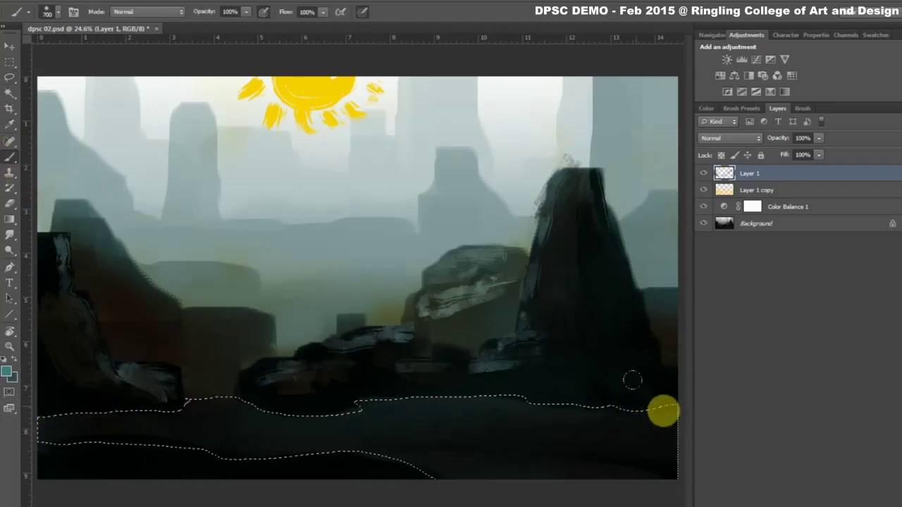
Brush slate-teal strokes through the lasso selection, lighter on the left, to form water.
left_click_drag(663, 410, 474, 423)
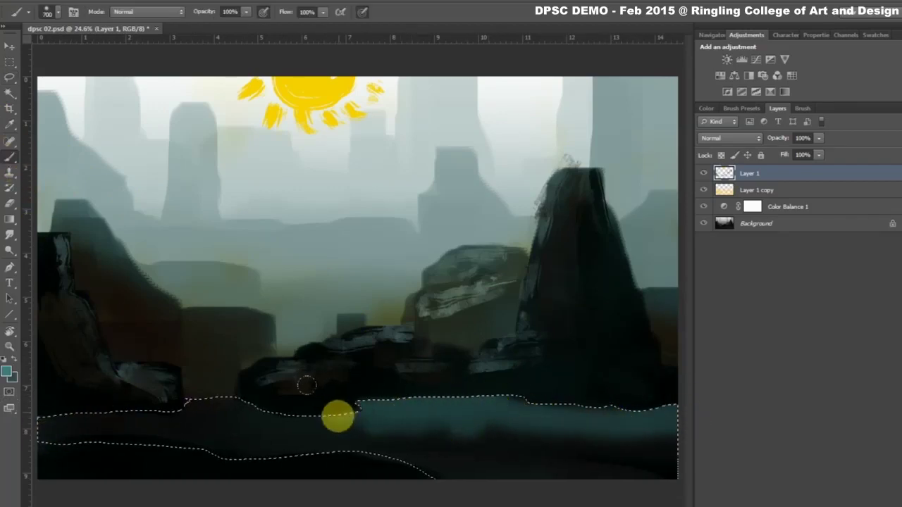
left_click_drag(444, 392, 201, 402)
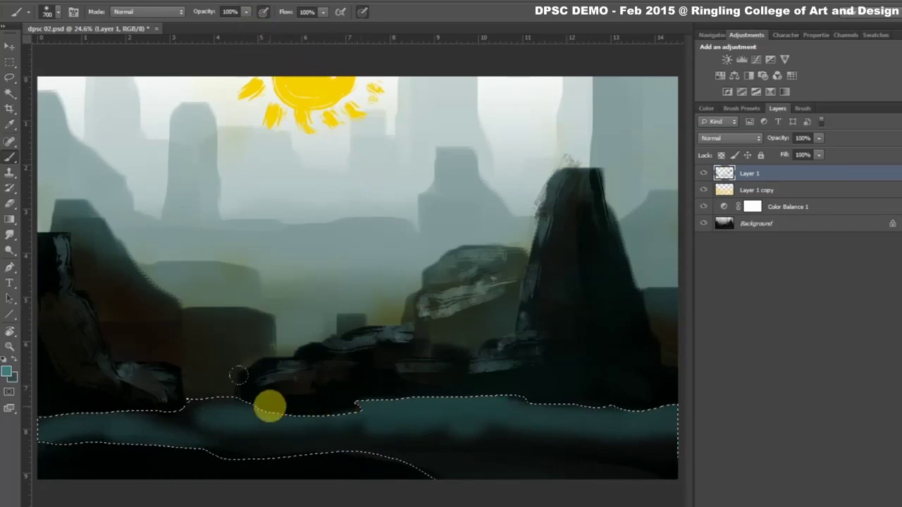
left_click_drag(192, 418, 295, 430)
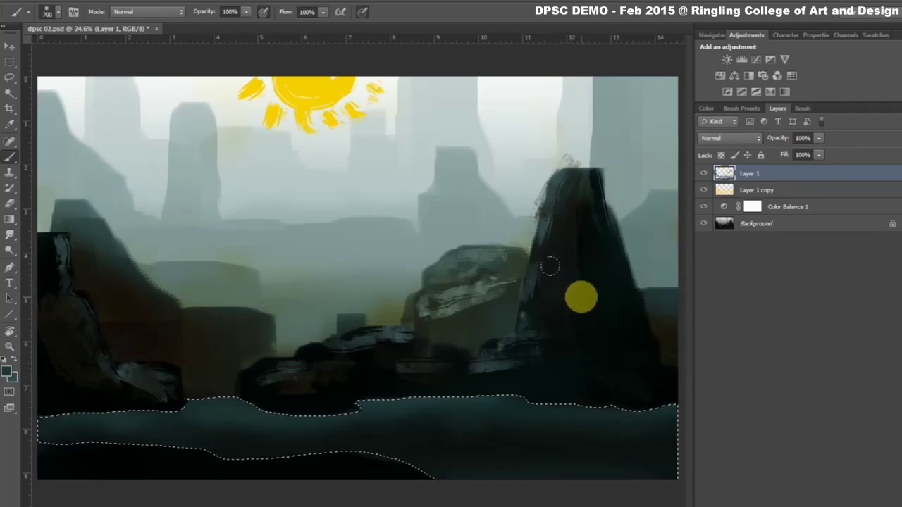
Brush near-black over the lower-right water, resample dark teal, then release the water selection.
left_click(229, 379, "alt")
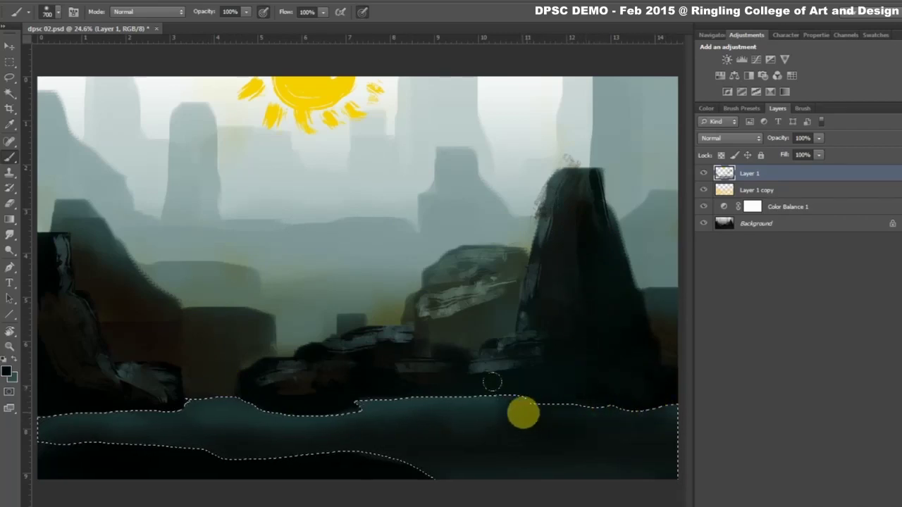
mouse_move(541, 339)
left_mouse_down()
mouse_move(600, 422)
mouse_move(644, 428)
mouse_move(481, 397)
left_mouse_up()
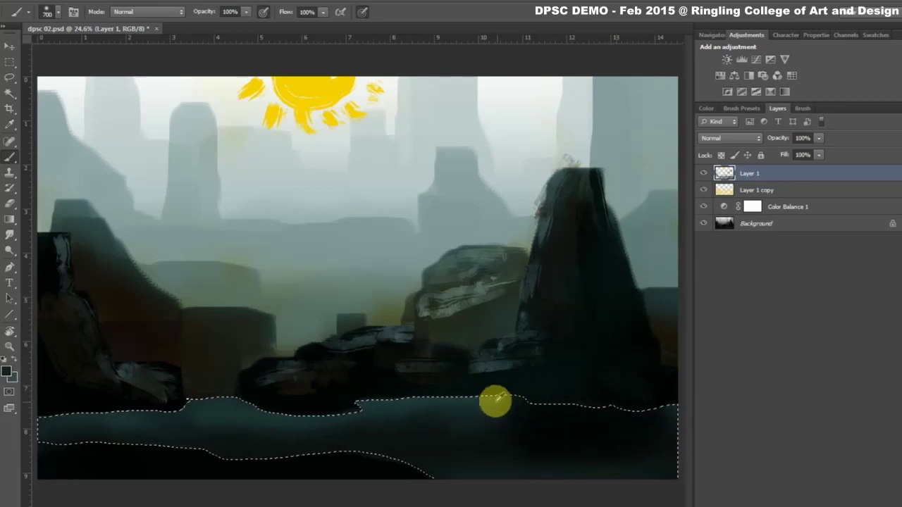
left_click(608, 397, "alt")
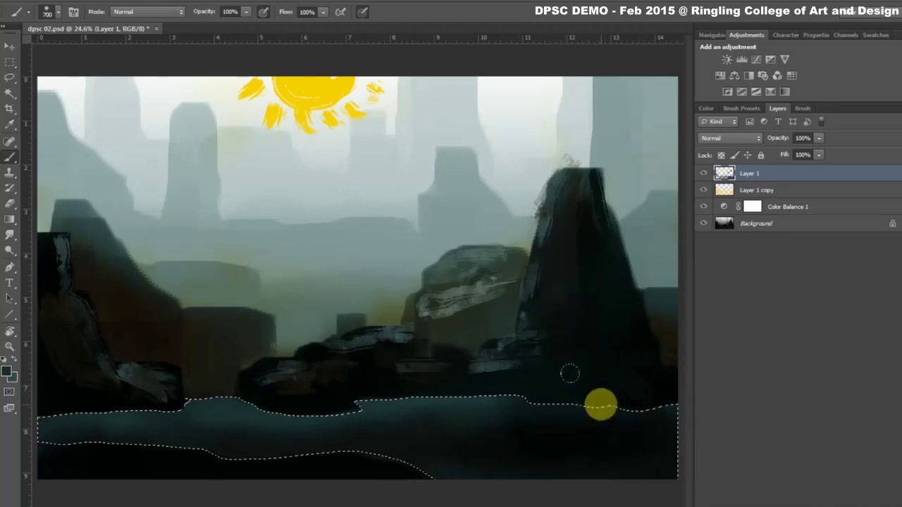
key("ctrl+d")
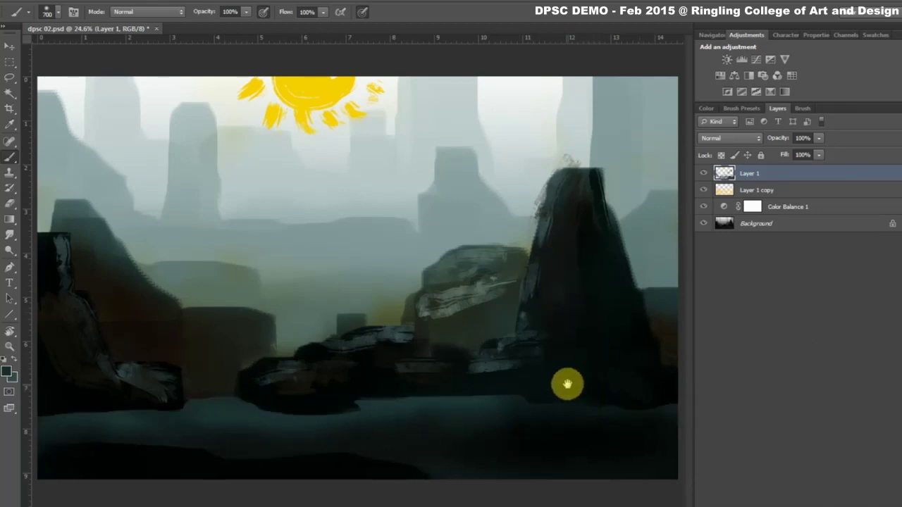
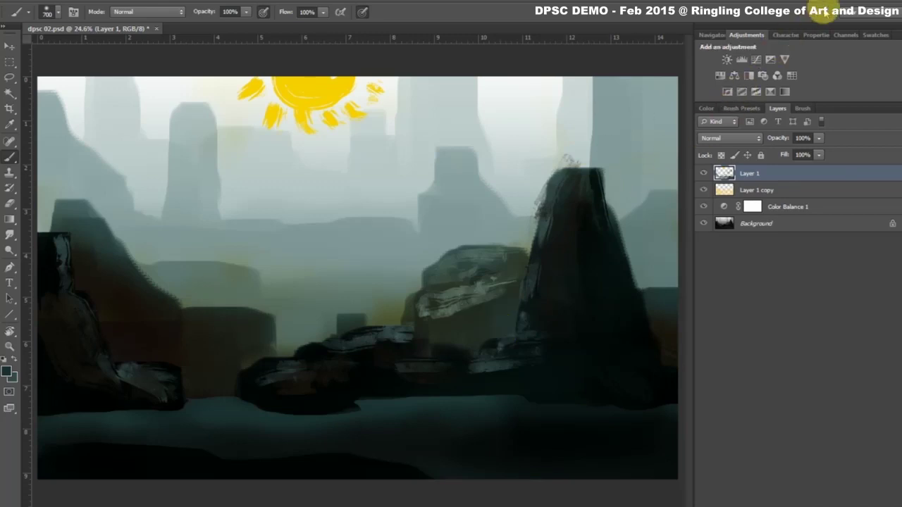
Hide Photoshop, the browser and the PSD folder, then open Into Library in MAster Sort.
left_click(863, 5)
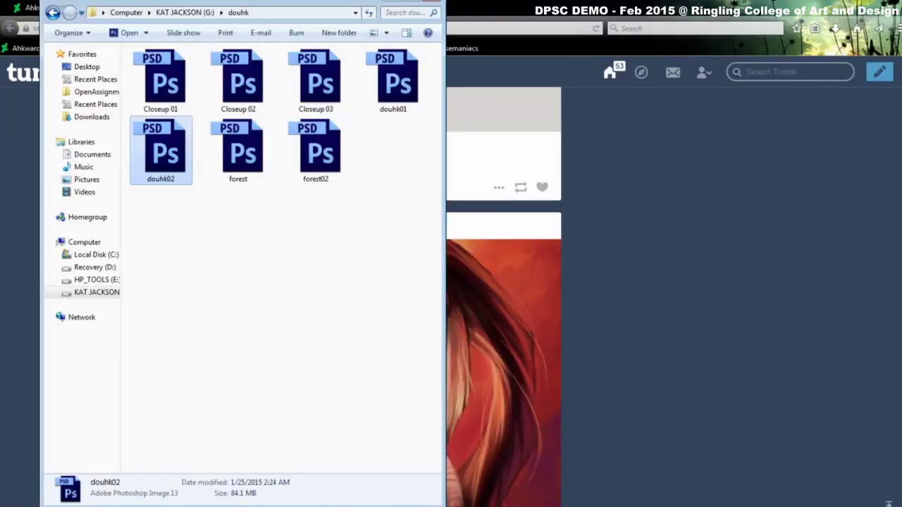
left_click(868, 3)
left_click(389, 3)
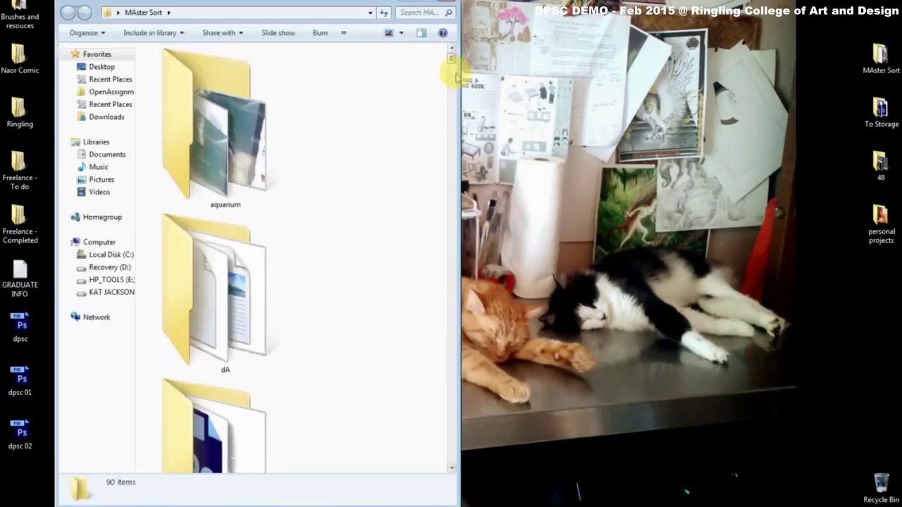
left_click_drag(458, 72, 830, 78)
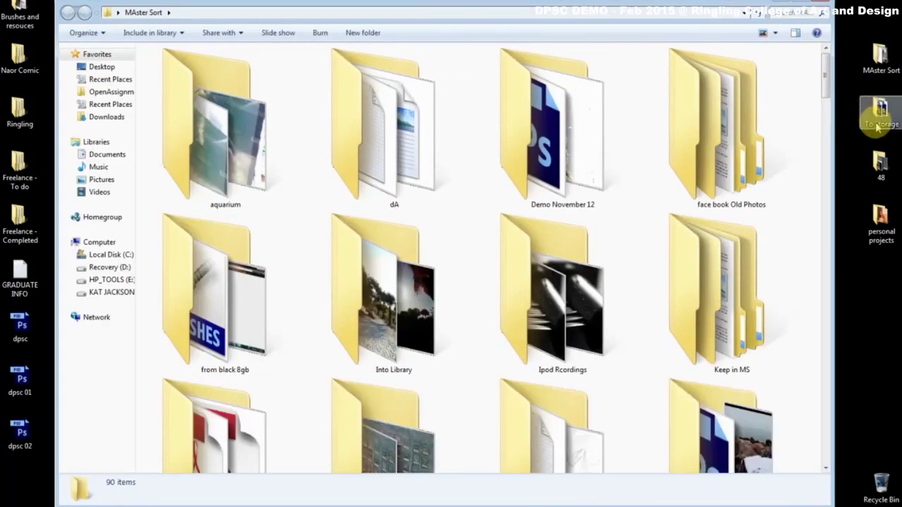
double_click(417, 282)
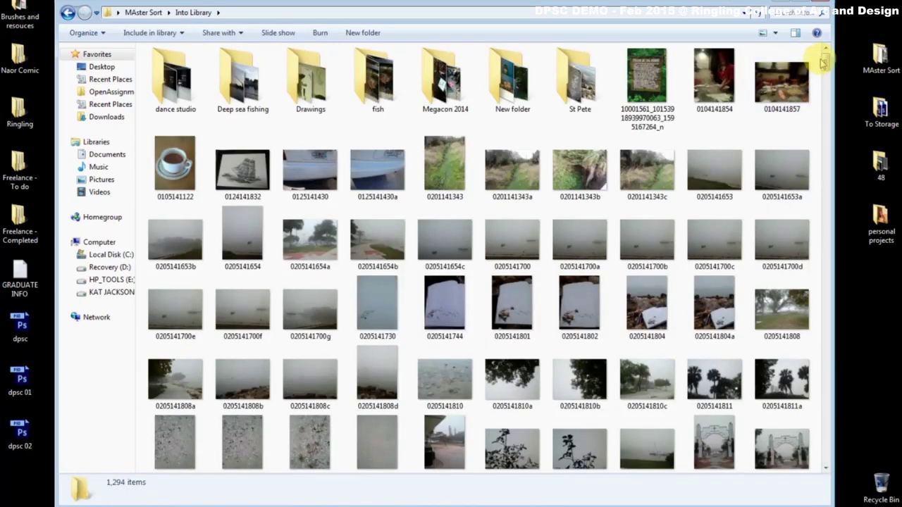
scroll(826, 70, "down", 3)
left_click_drag(826, 70, 826, 87)
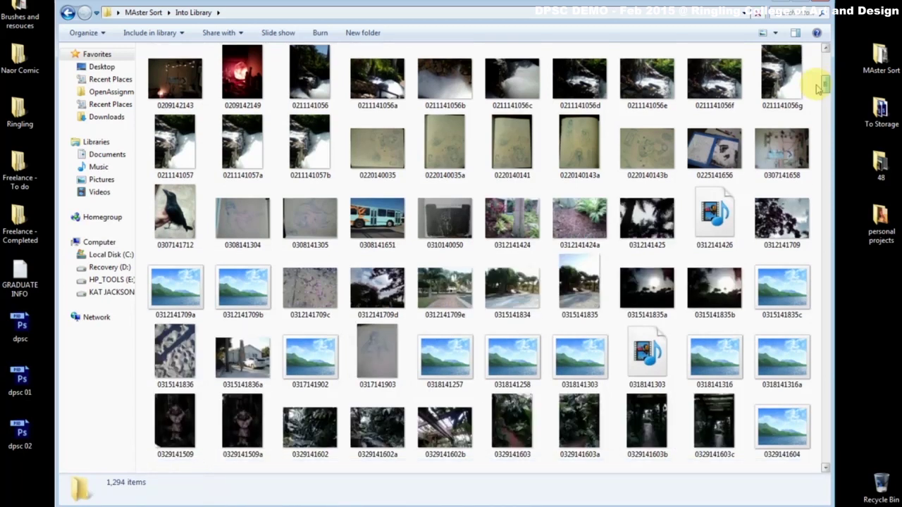
left_click(726, 77)
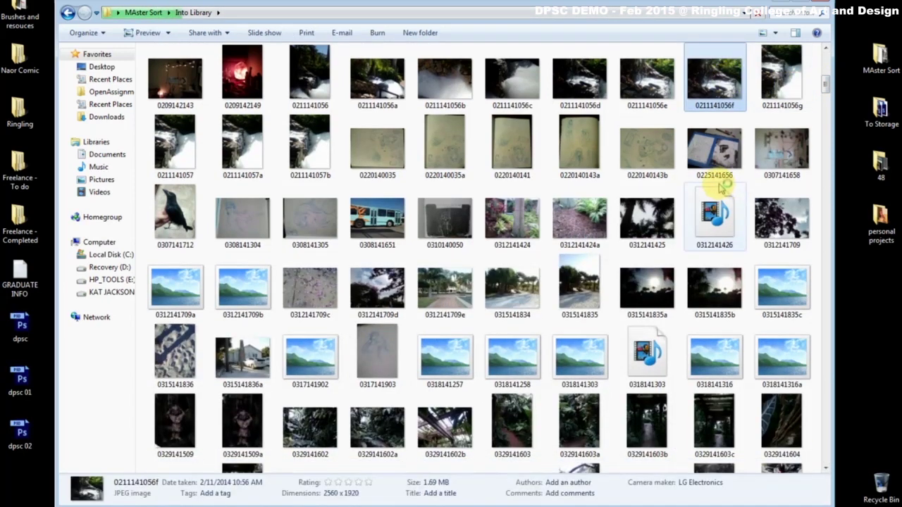
double_click(714, 77)
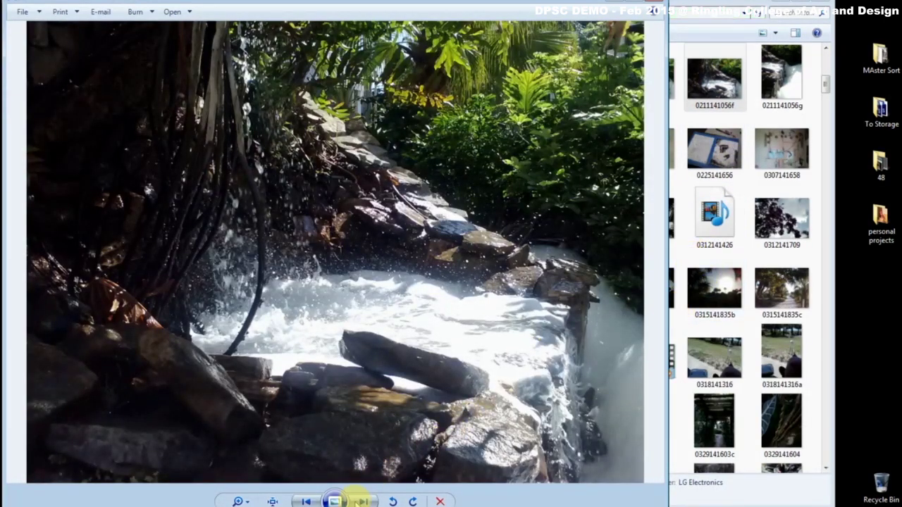
left_click(364, 501)
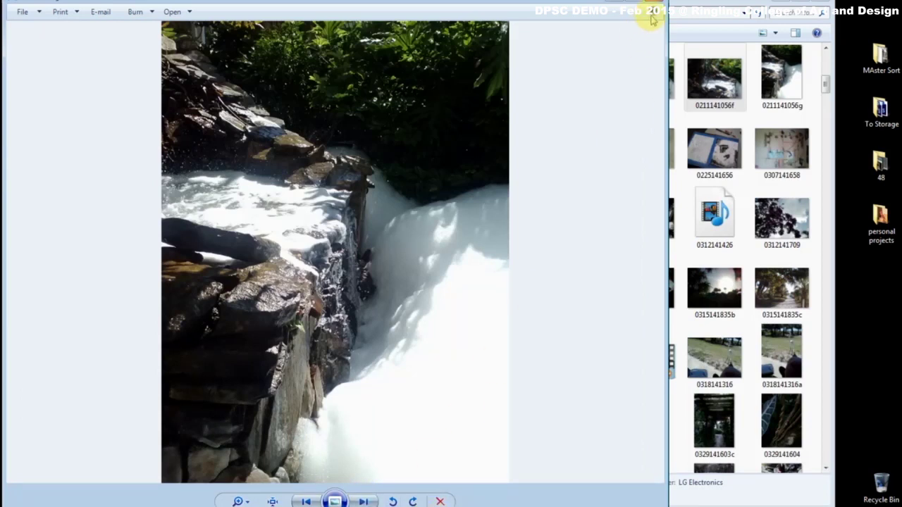
left_click(652, 6)
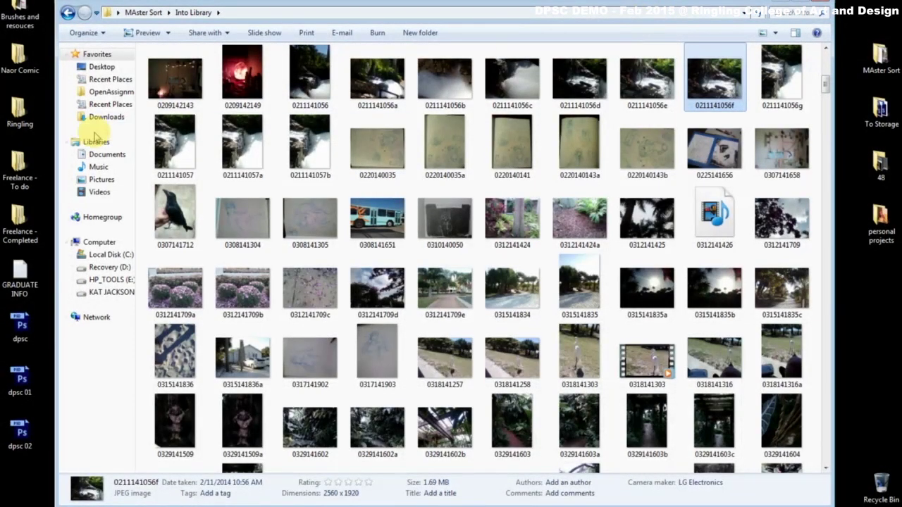
left_click(803, 12)
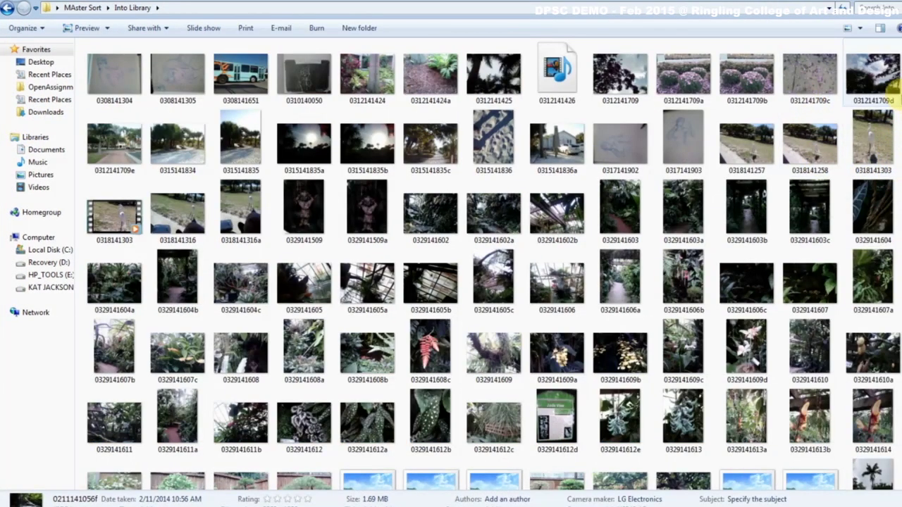
scroll(893, 85, "down", 3)
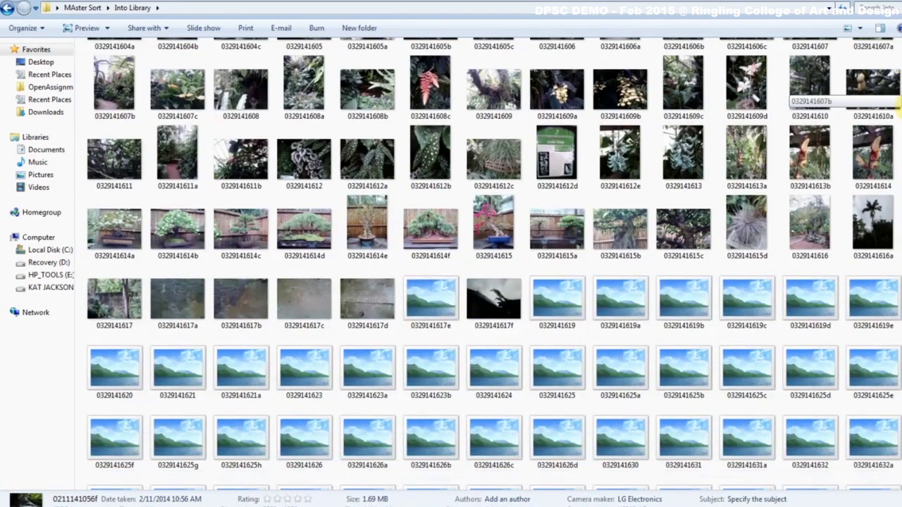
scroll(898, 106, "down", 3)
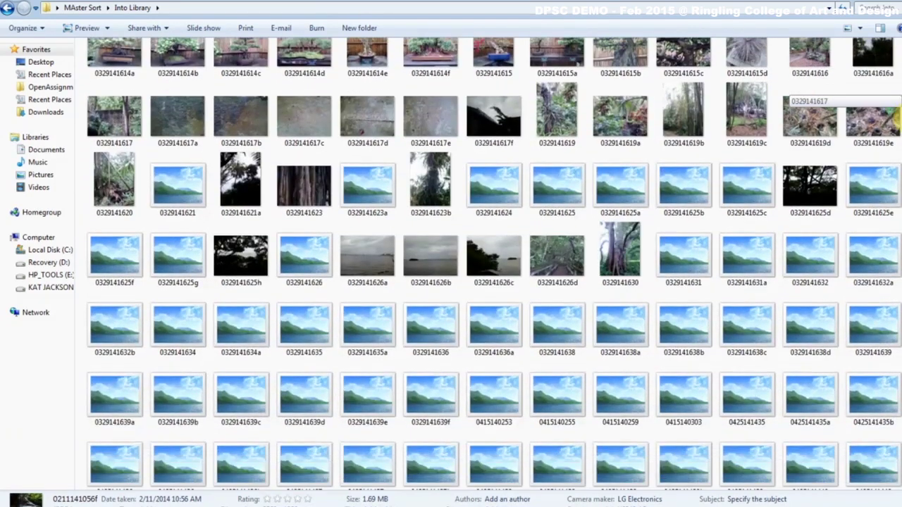
scroll(898, 127, "down", 2)
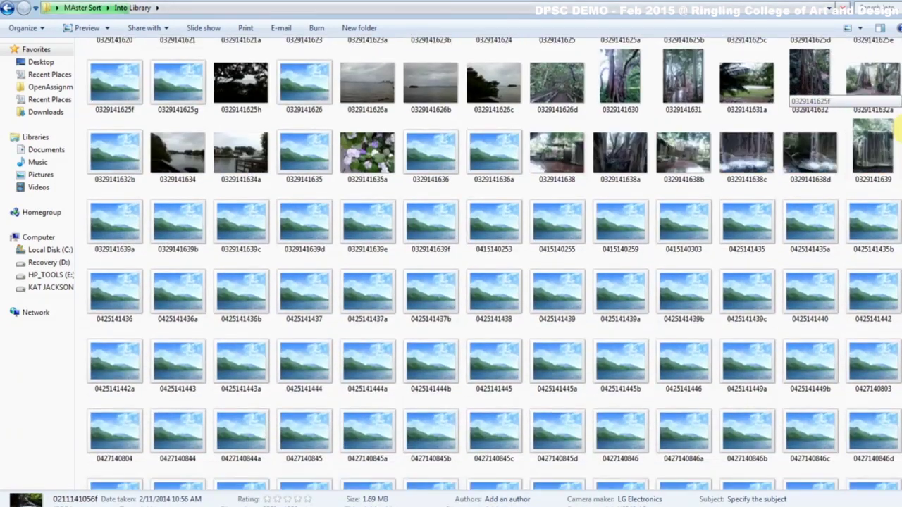
scroll(899, 131, "down", 1)
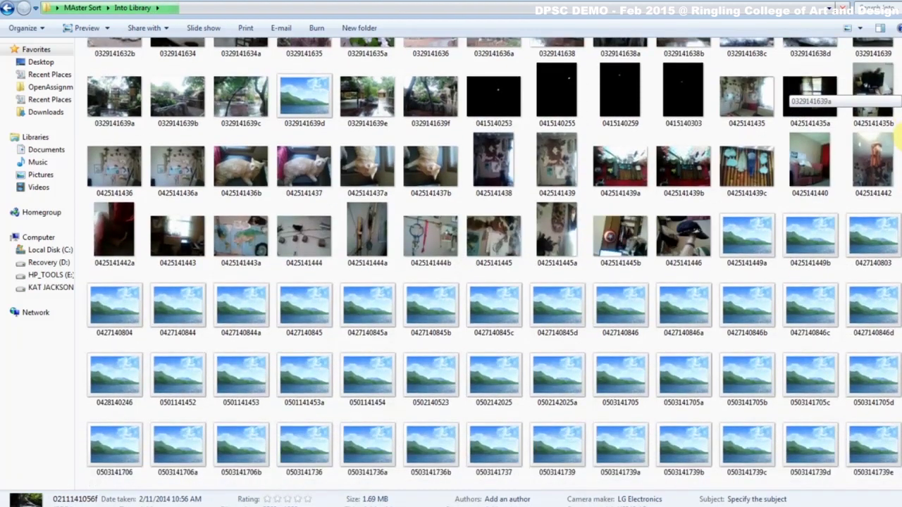
scroll(899, 134, "down", 1)
scroll(899, 139, "down", 1)
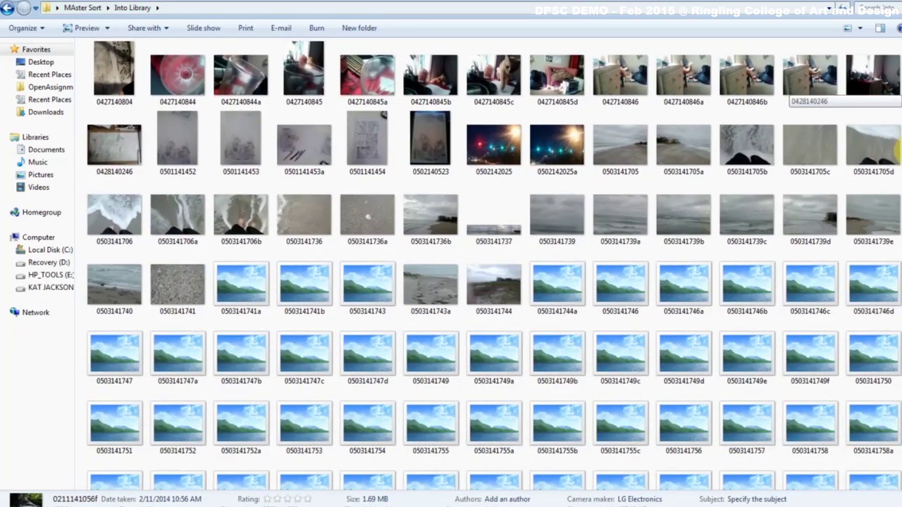
scroll(793, 86, "down", 5)
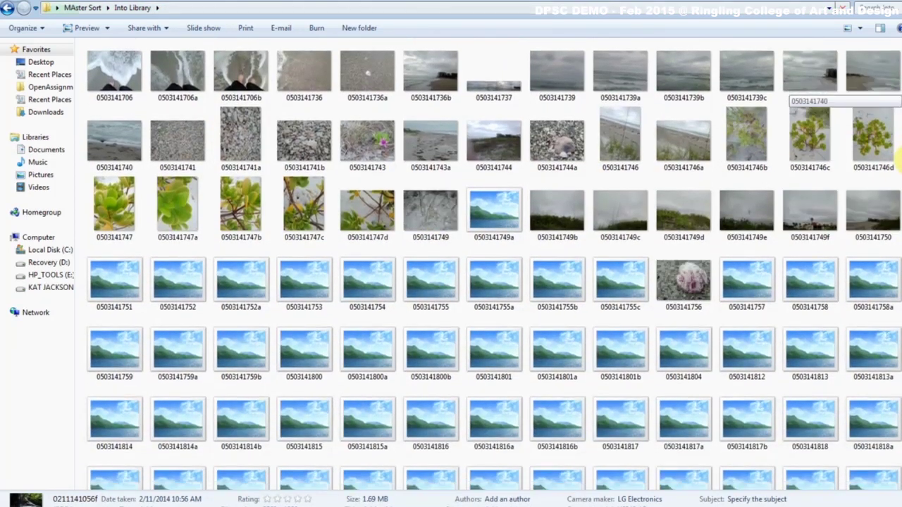
scroll(792, 86, "down", 2)
scroll(792, 86, "down", 2)
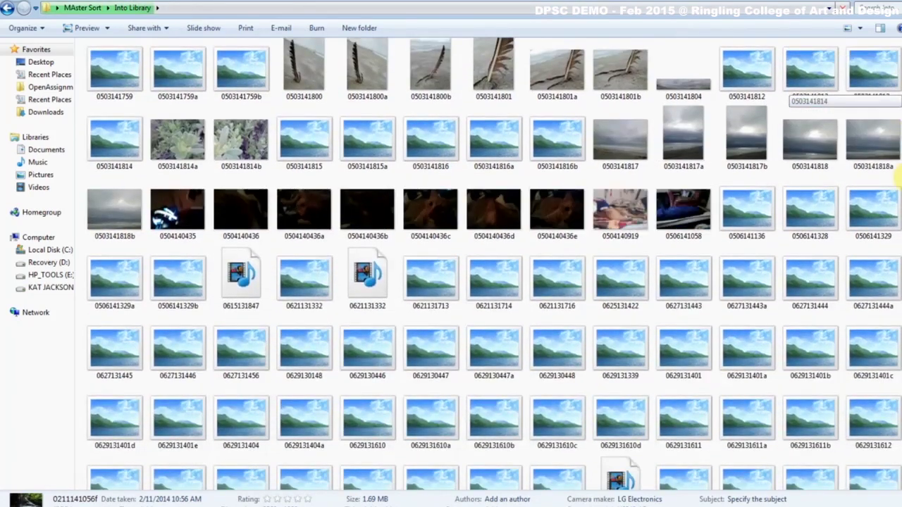
scroll(793, 86, "down", 1)
scroll(792, 86, "down", 1)
scroll(793, 86, "down", 2)
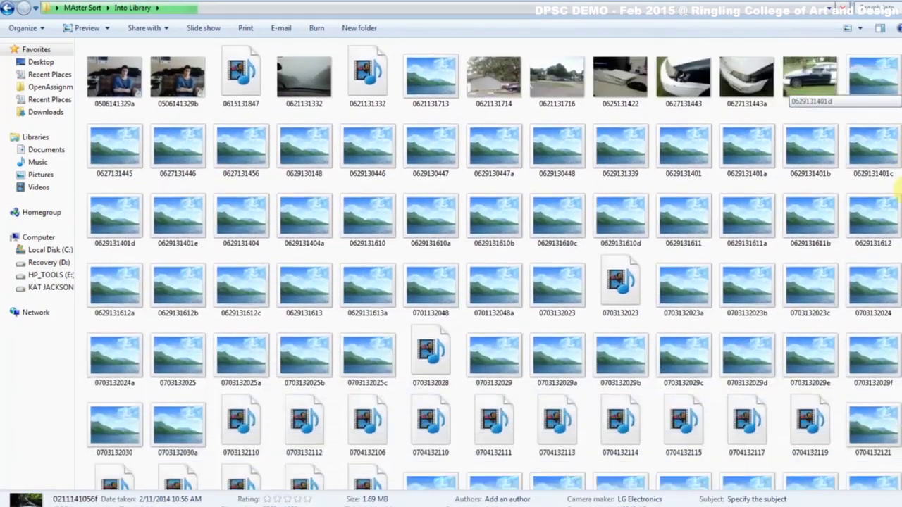
scroll(792, 86, "down", 1)
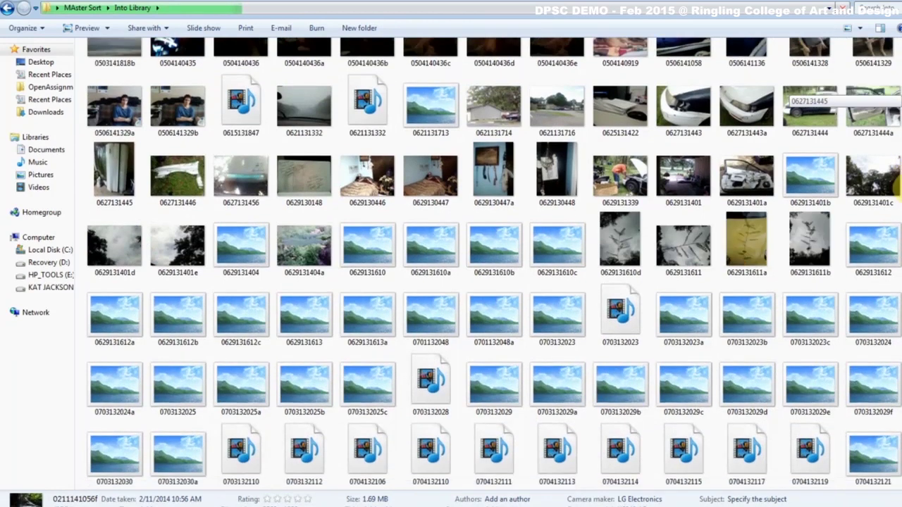
scroll(792, 86, "down", 1)
scroll(793, 86, "down", 1)
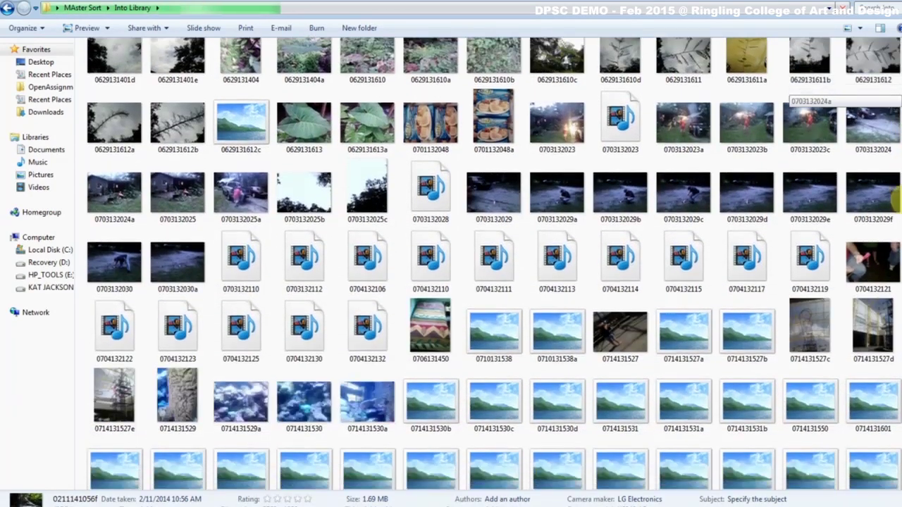
scroll(792, 86, "down", 2)
scroll(793, 86, "down", 1)
scroll(793, 86, "down", 1)
scroll(793, 86, "down", 1)
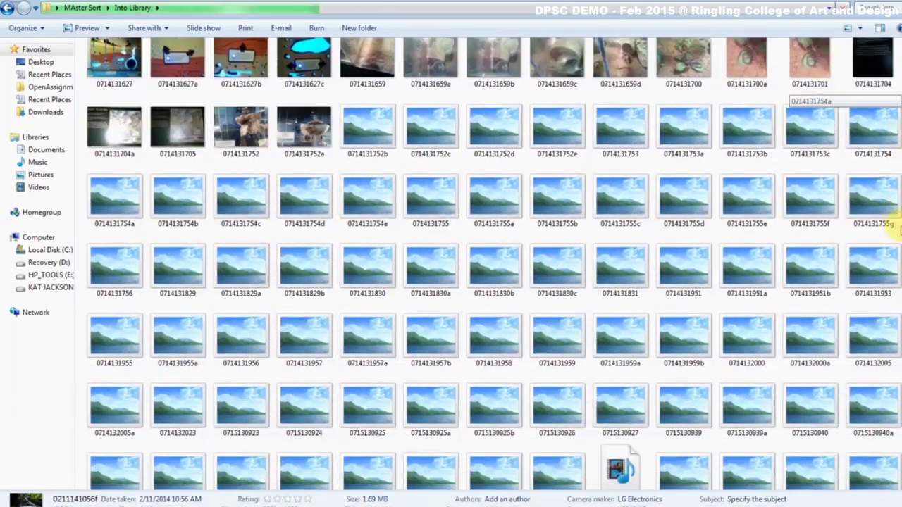
scroll(793, 86, "down", 1)
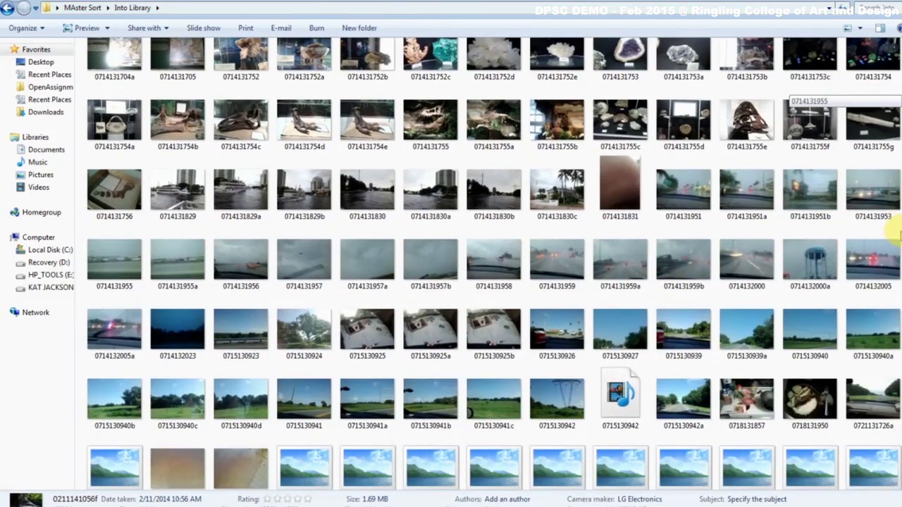
left_click_drag(898, 236, 896, 262)
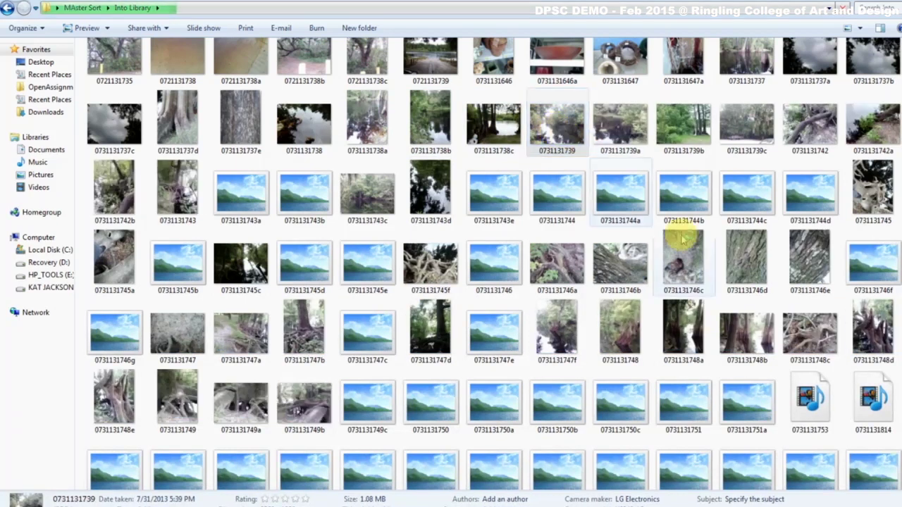
double_click(784, 310)
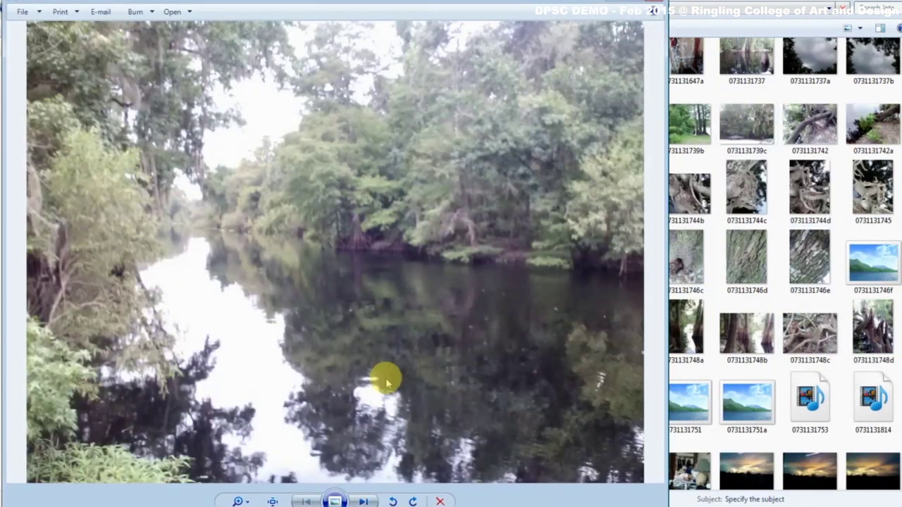
left_click(656, 5)
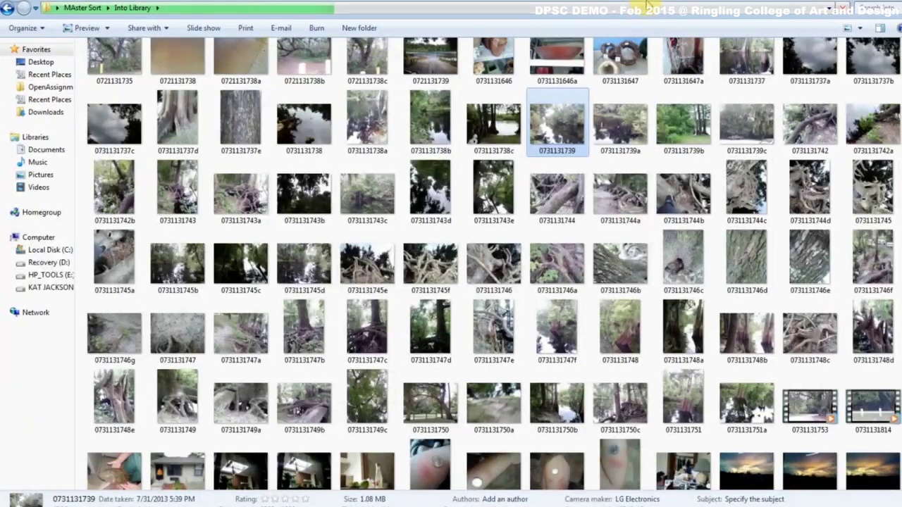
scroll(748, 191, "up", 15)
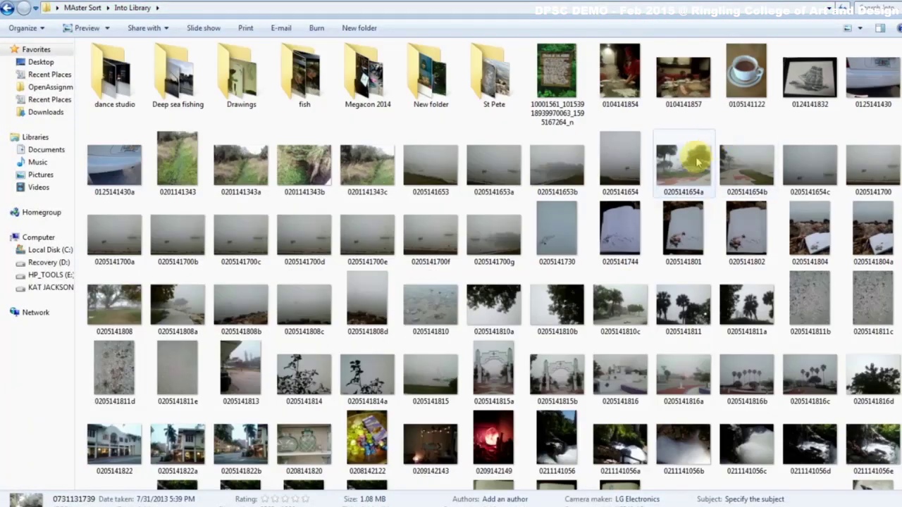
double_click(750, 301)
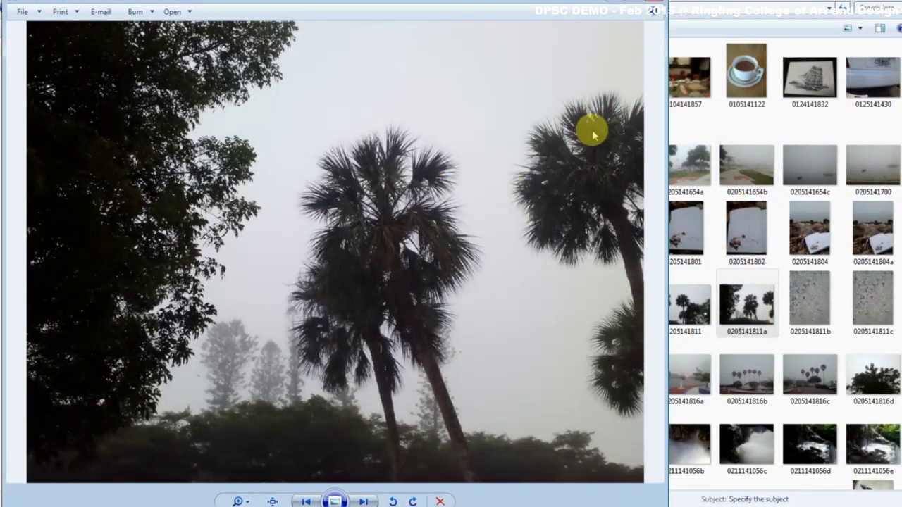
right_click(422, 285)
mouse_move(459, 292)
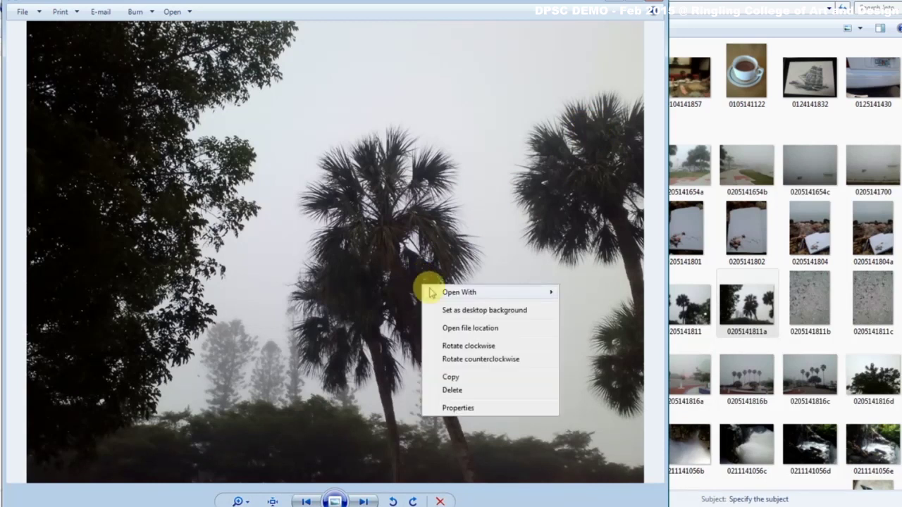
left_click(363, 346)
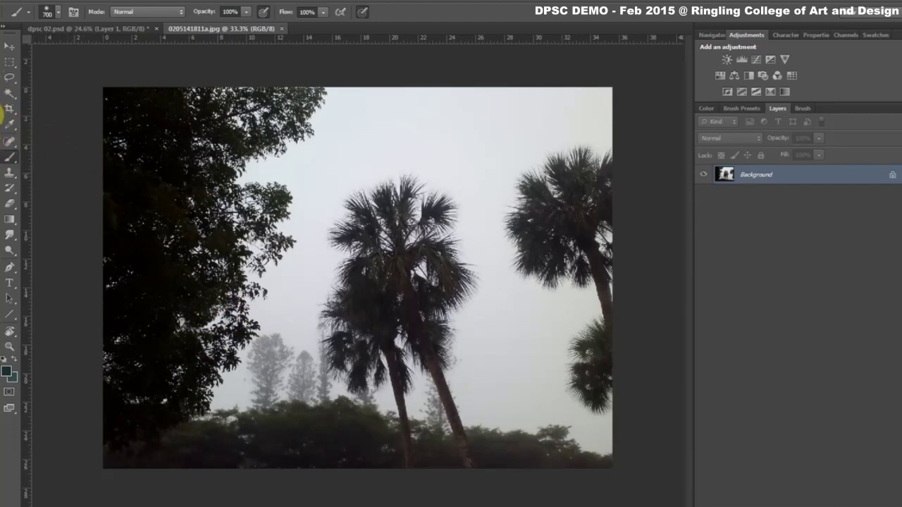
Sample the fog grey 8c9093 with the Eyedropper and view it in the foreground Color Picker.
left_click(10, 124)
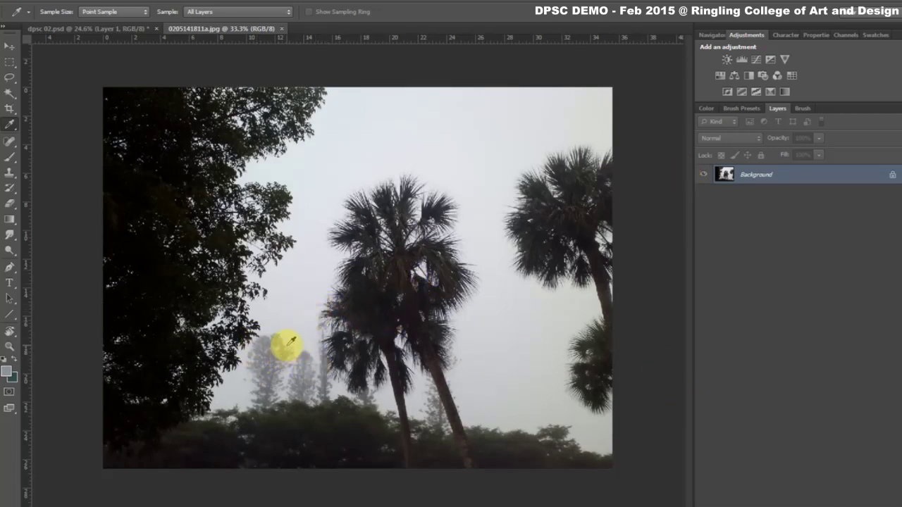
left_click(7, 376)
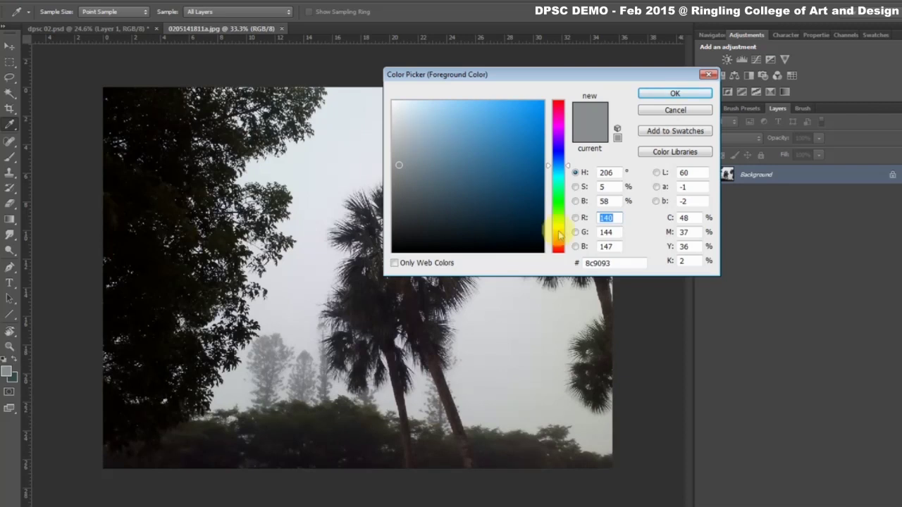
Accept the sampled grey and tile the palm reference photo beside the painting, zoomed out.
left_click(674, 94)
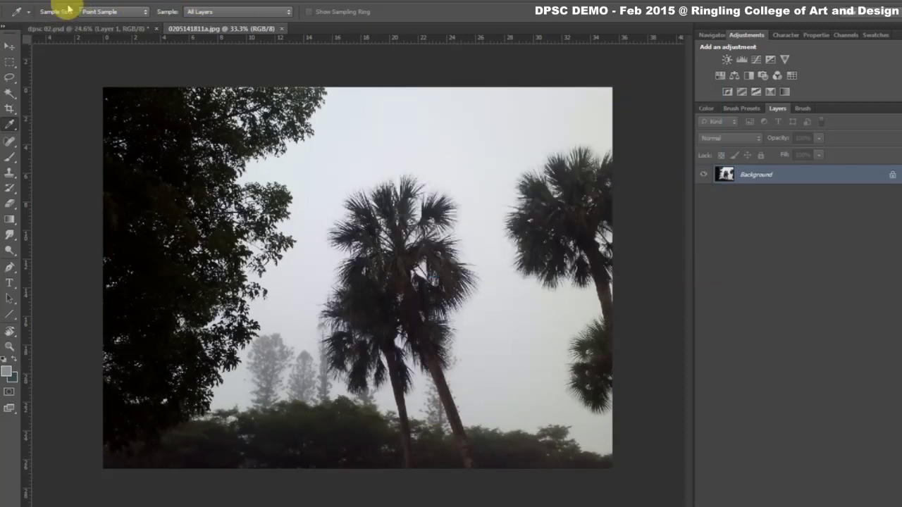
left_click_drag(194, 28, 650, 73)
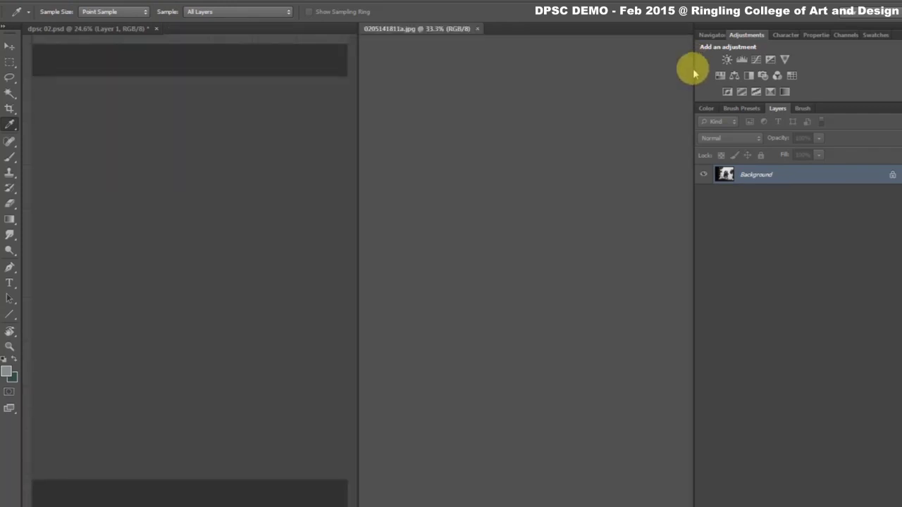
key("ctrl+minus")
key("ctrl+minus")
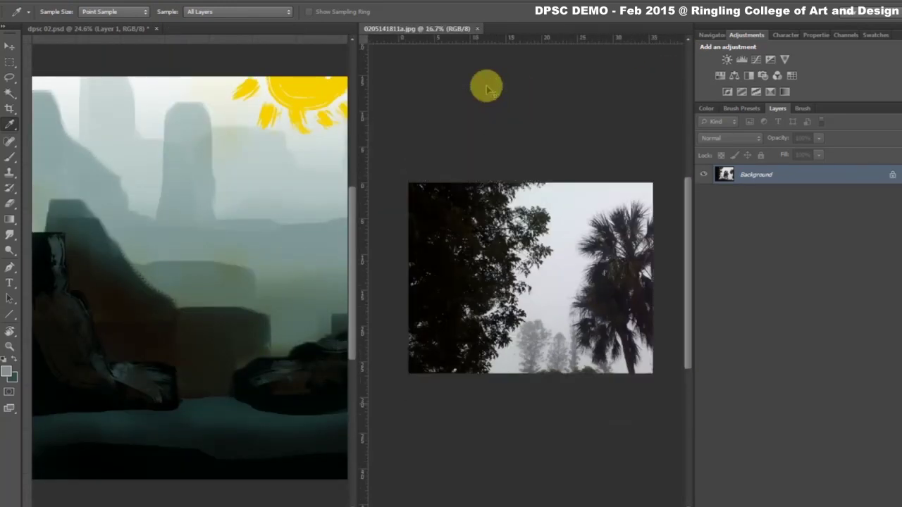
key("ctrl+minus")
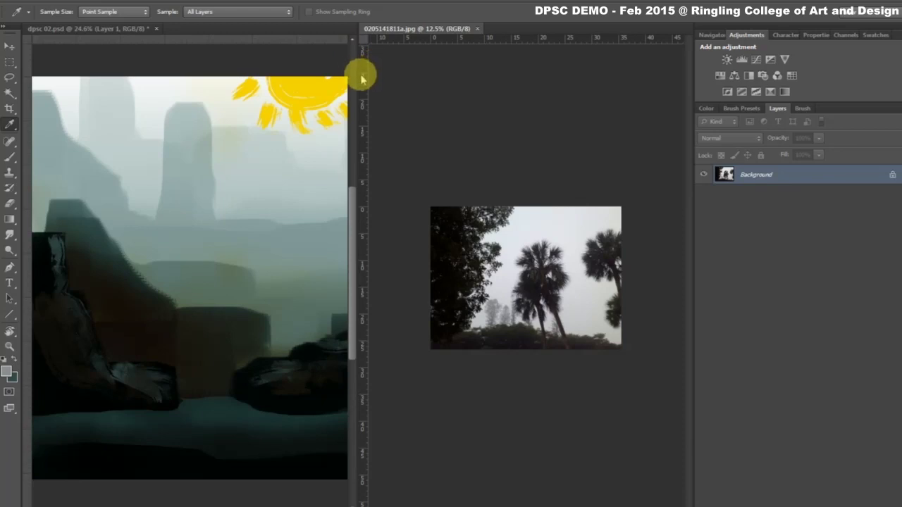
Widen the dpsc 02.psd view and zoom it out to show the whole painting.
left_click_drag(358, 77, 474, 80)
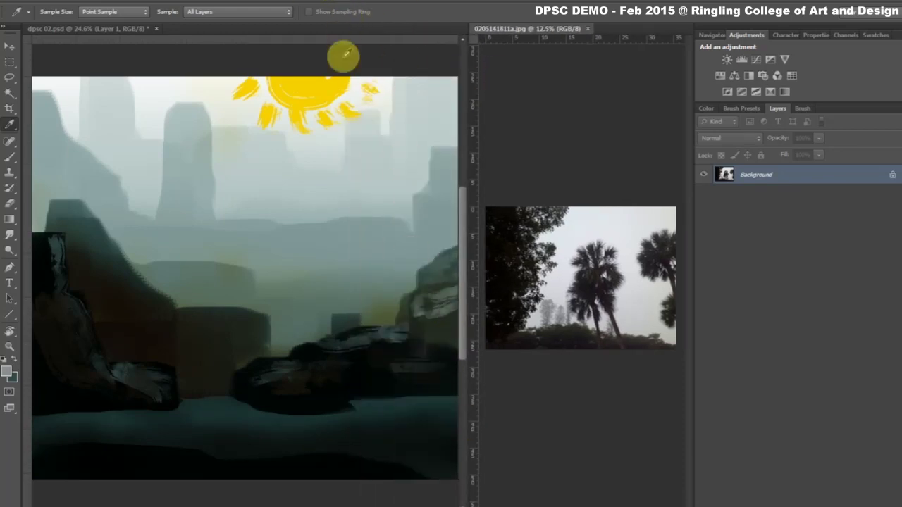
key("ctrl+minus")
key("ctrl+plus")
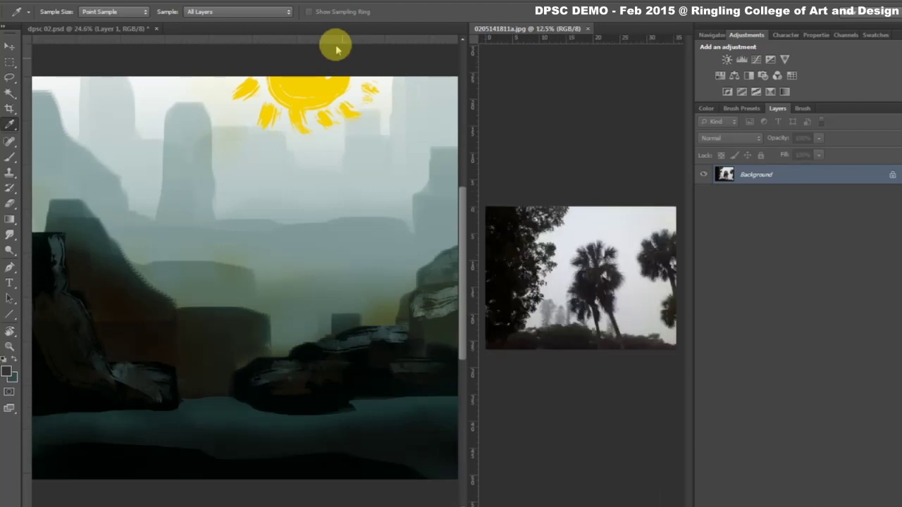
left_click(9, 46)
left_click(60, 53)
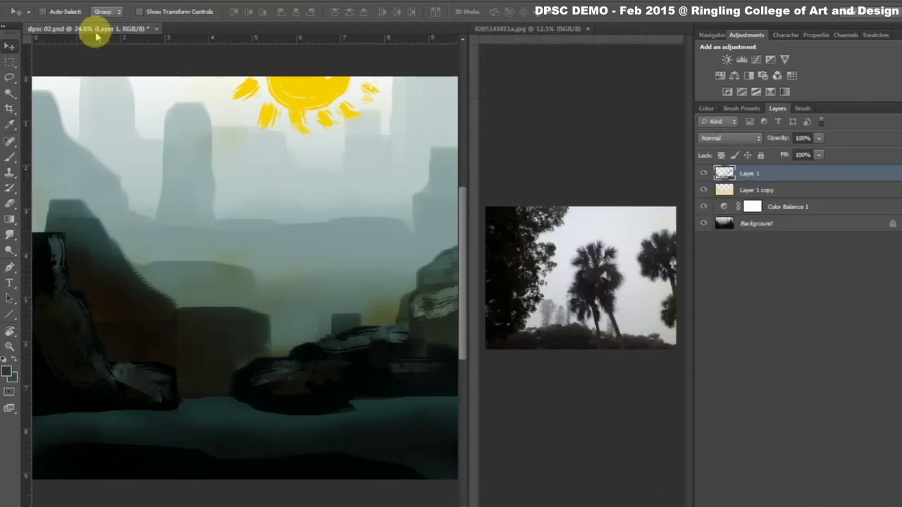
key("ctrl+minus")
key("ctrl+minus")
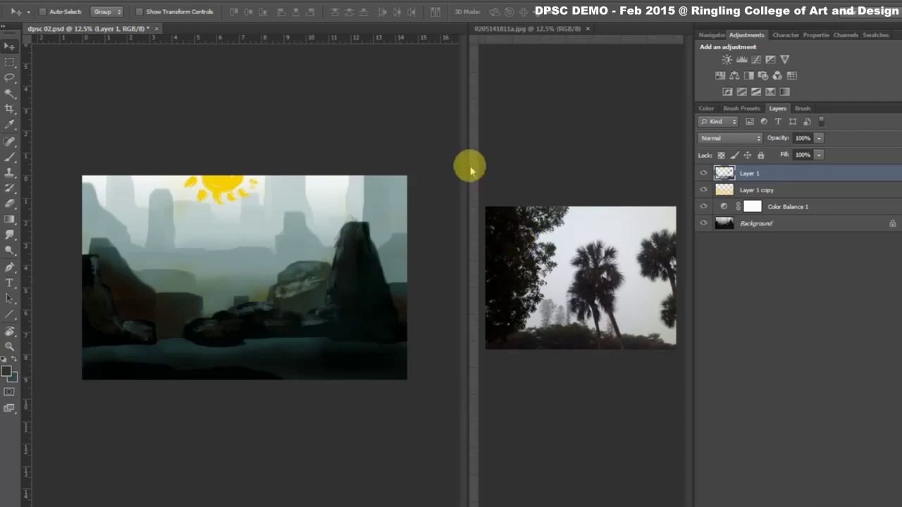
Set the painting aside and bring the browser's Tumblr feed to the front.
left_click_drag(557, 302, 384, 270)
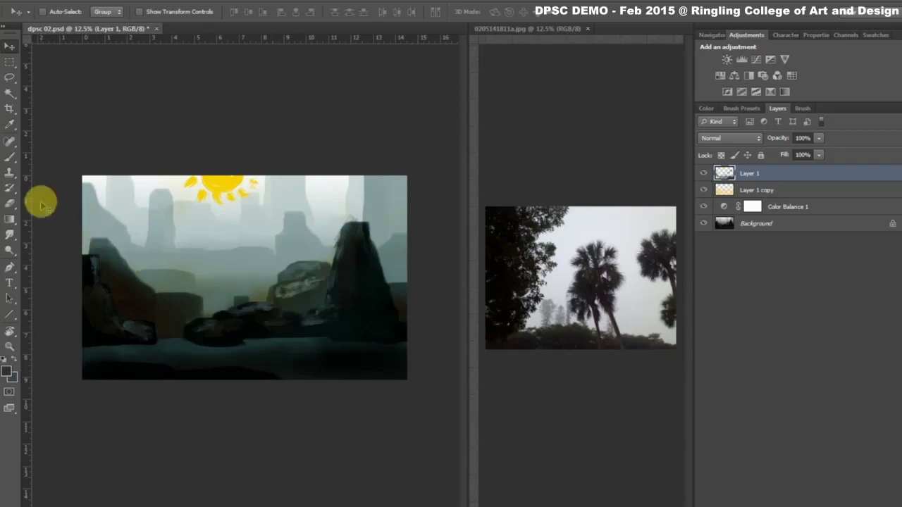
key("alt+Tab")
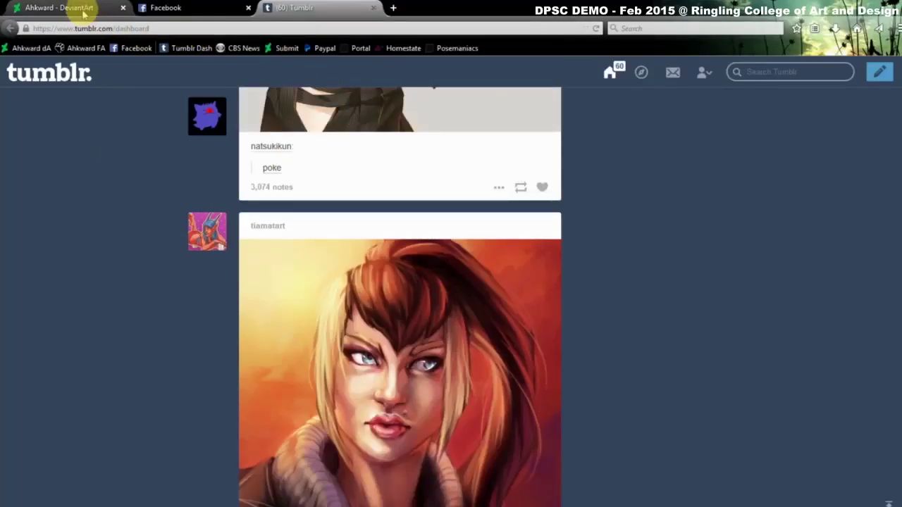
On DeviantArt, open a watched artist's profile and browse their gallery.
left_click(85, 8)
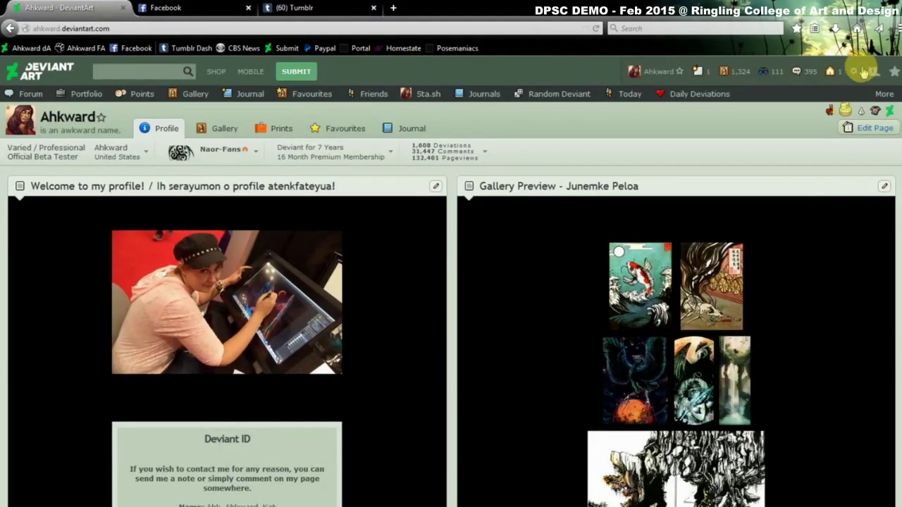
left_click_drag(896, 78, 895, 349)
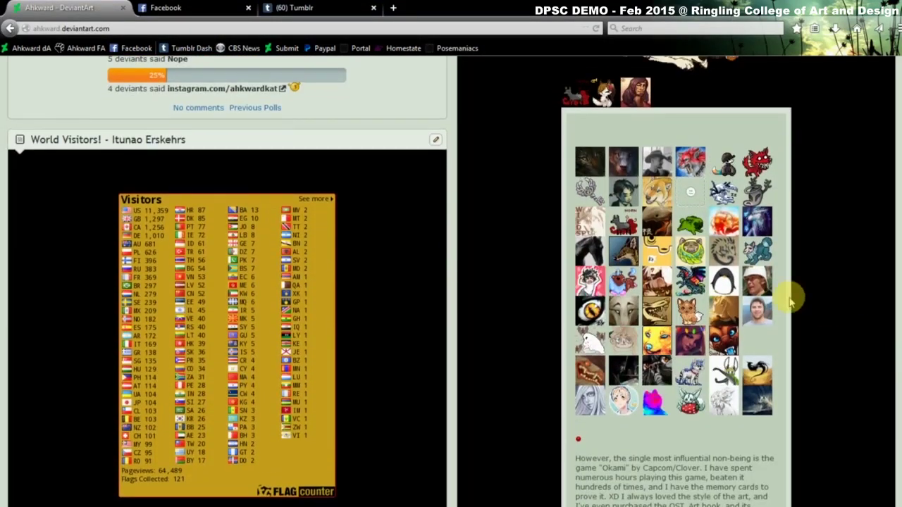
left_click(756, 310)
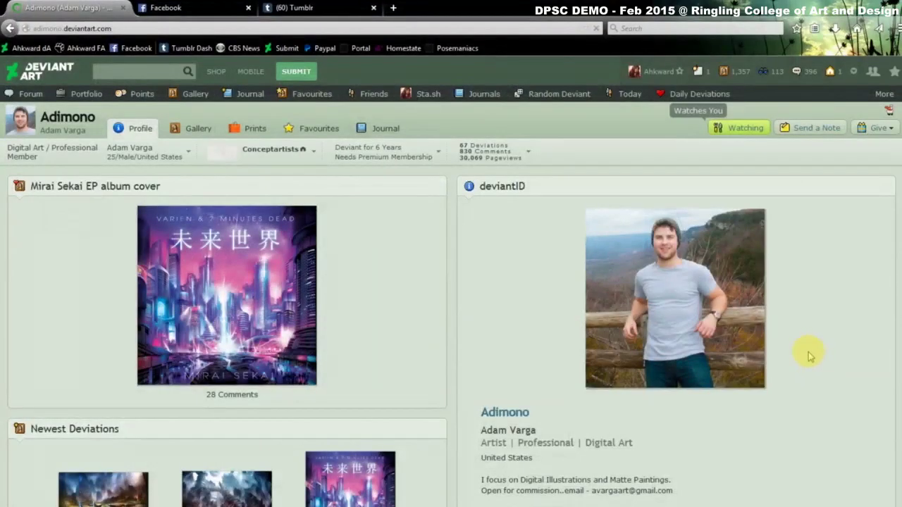
left_click(191, 128)
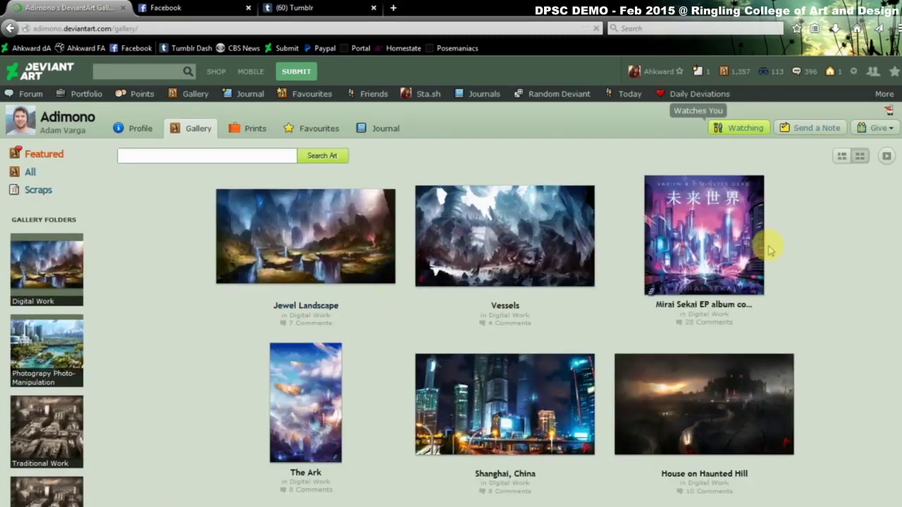
scroll(891, 113, "down", 3)
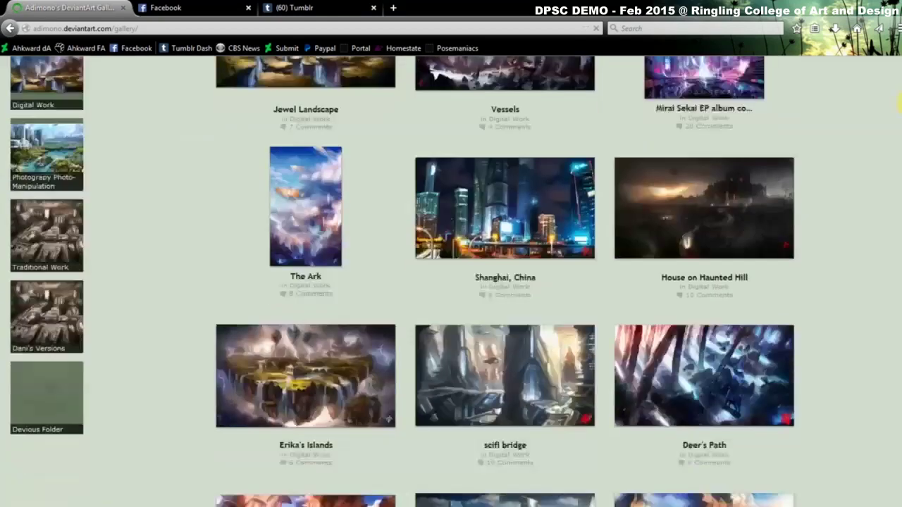
scroll(896, 134, "down", 5)
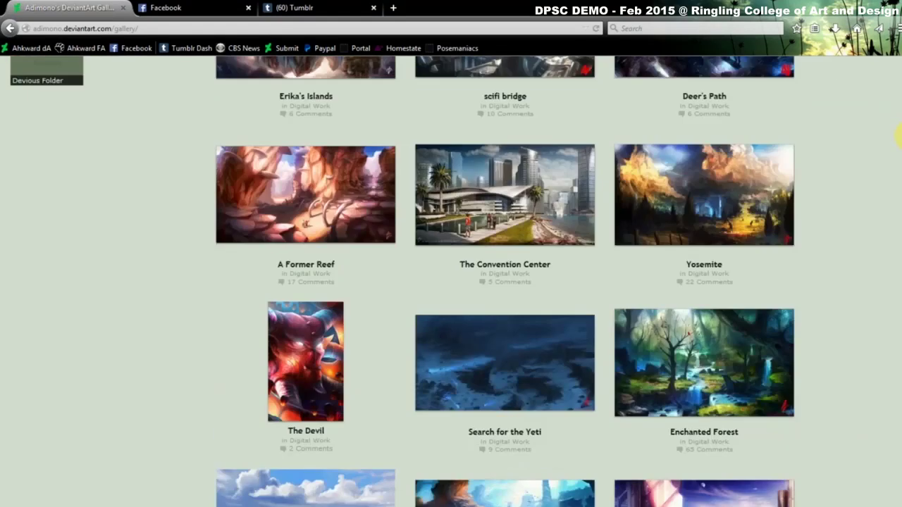
scroll(900, 134, "up", 1)
scroll(899, 123, "up", 4)
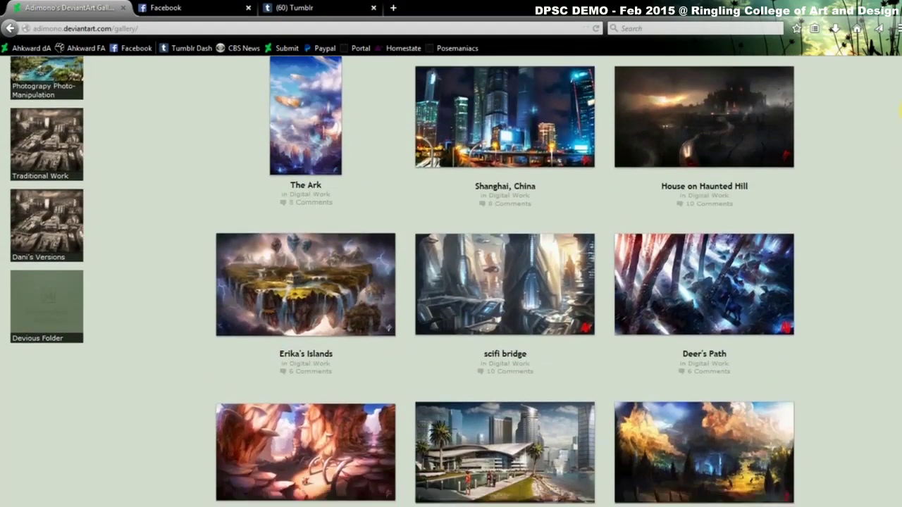
scroll(568, 338, "down", 1)
View The Convention Center and scifi bridge artworks, returning to the gallery grid after each.
left_click(536, 399)
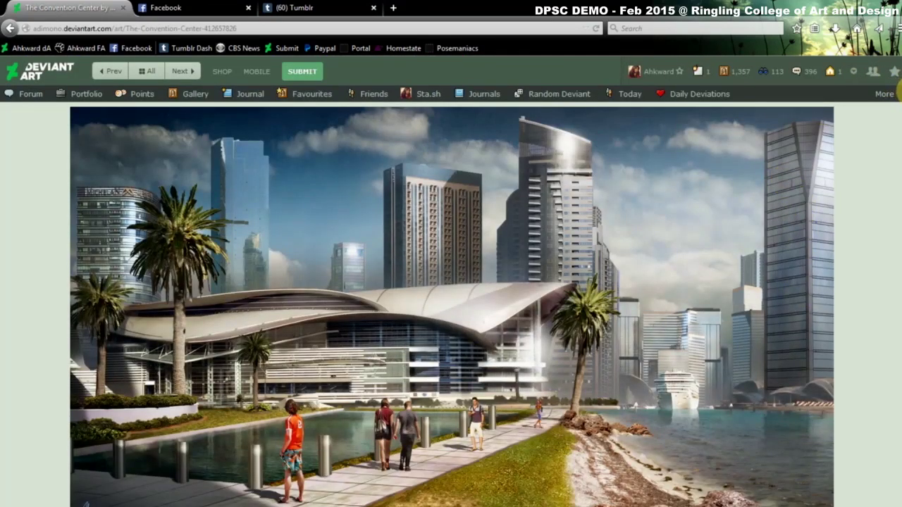
scroll(899, 102, "down", 2)
scroll(899, 103, "up", 1)
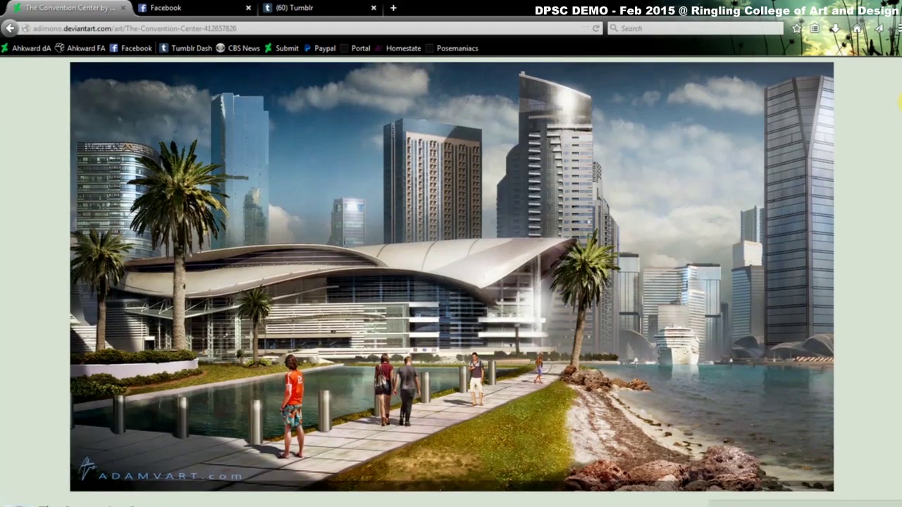
scroll(899, 103, "up", 1)
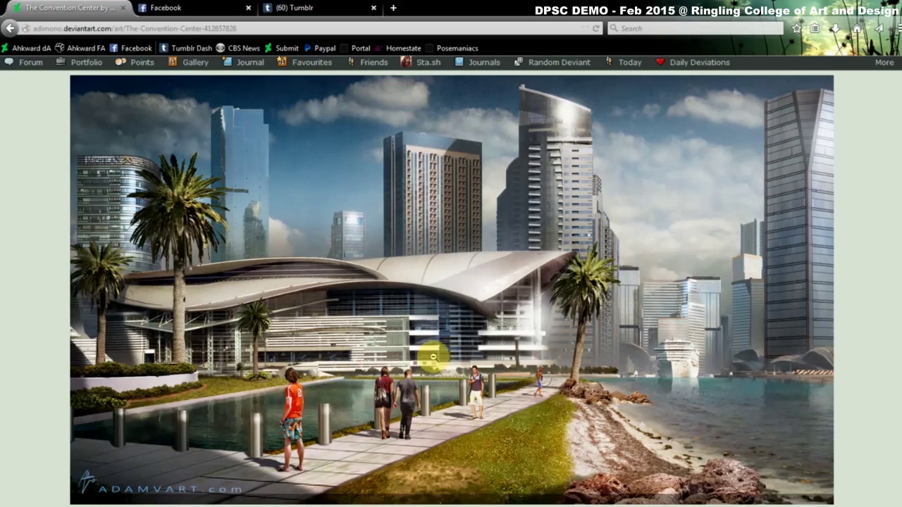
left_click(10, 28)
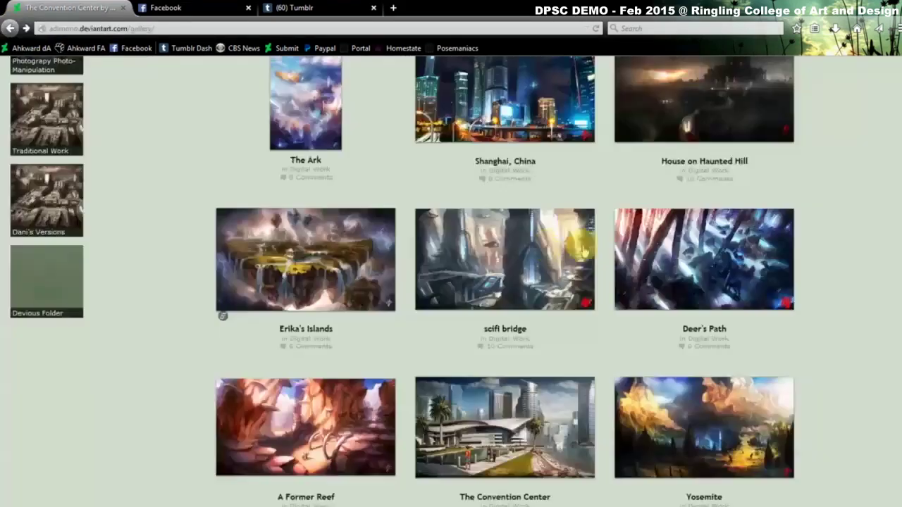
left_click(553, 308)
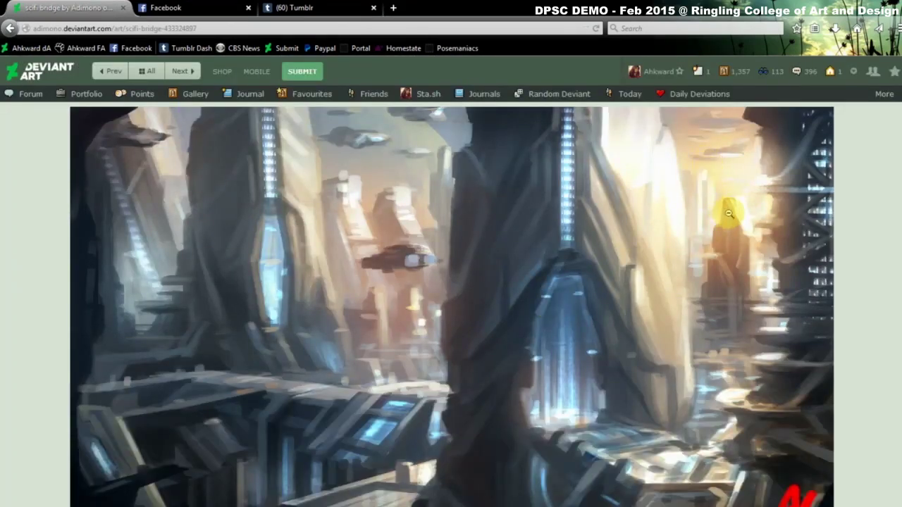
scroll(890, 113, "down", 1)
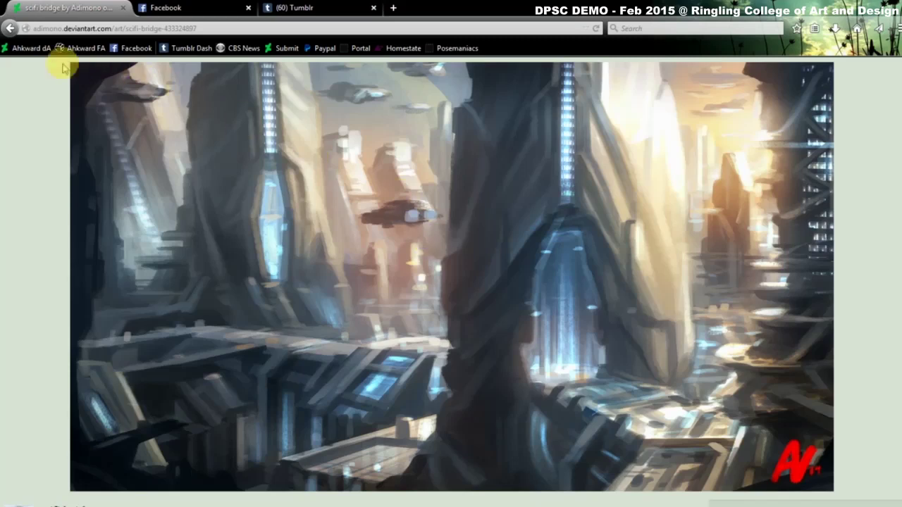
left_click(10, 28)
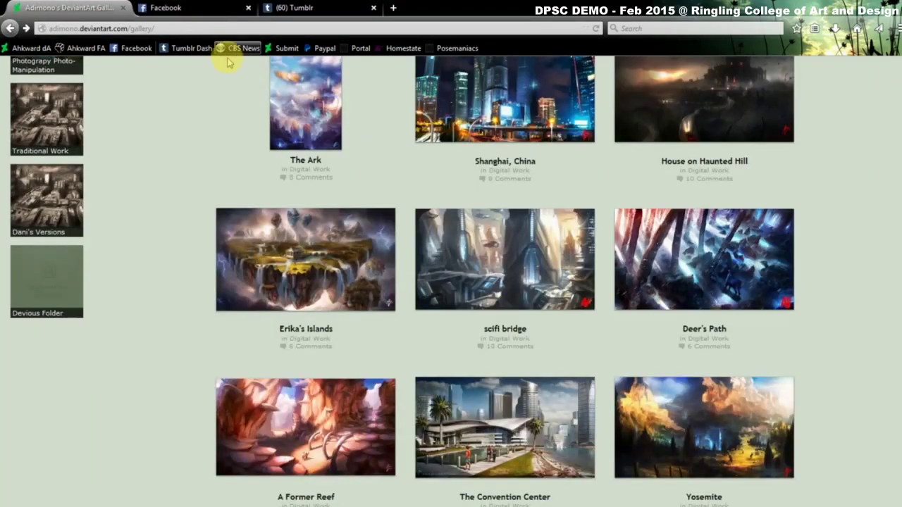
Search Facebook for the artist and scroll their page to the Urban Development process video post.
left_click(212, 9)
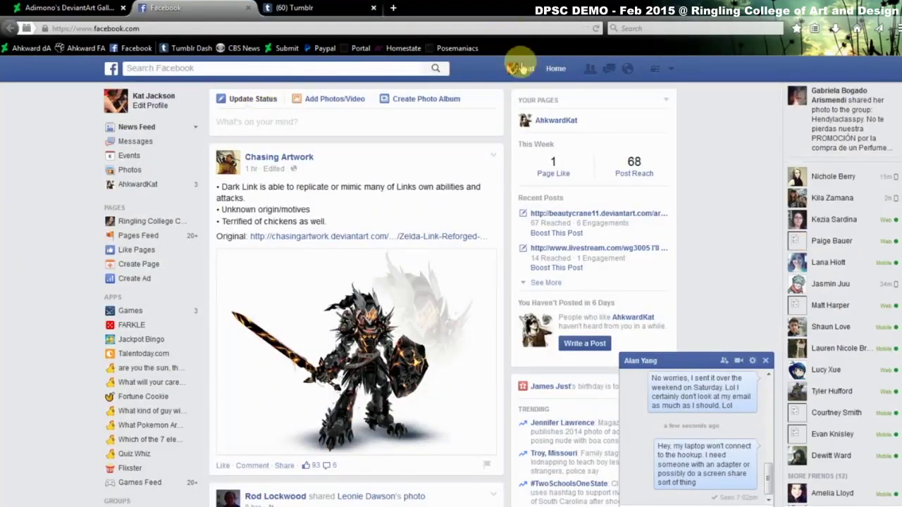
left_click(417, 64)
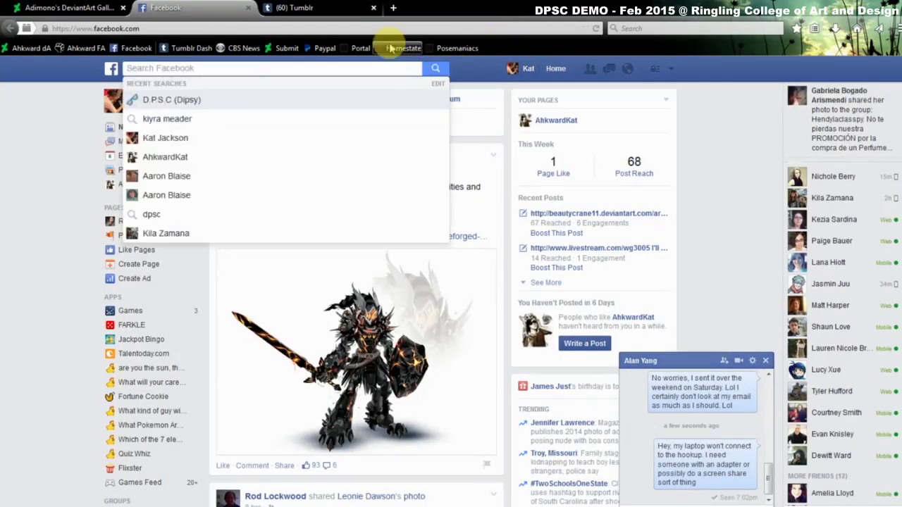
type("adam")
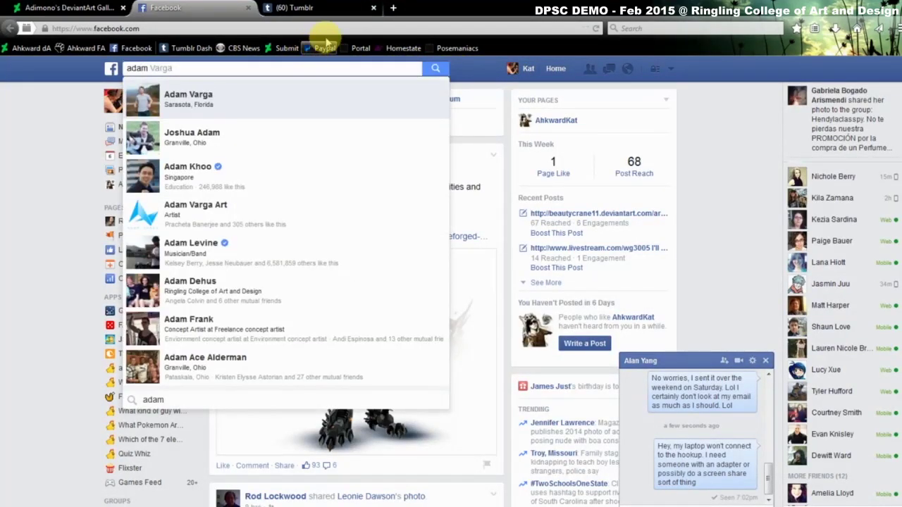
left_click(412, 227)
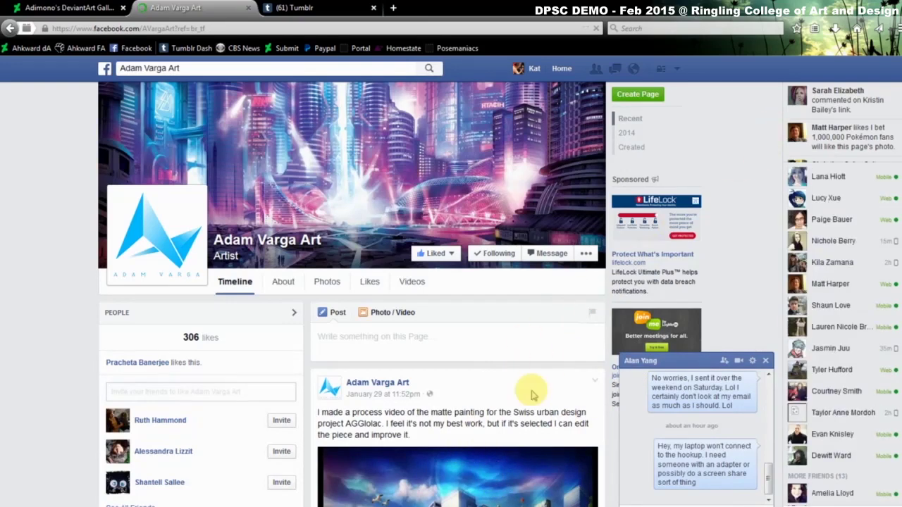
left_click(523, 474)
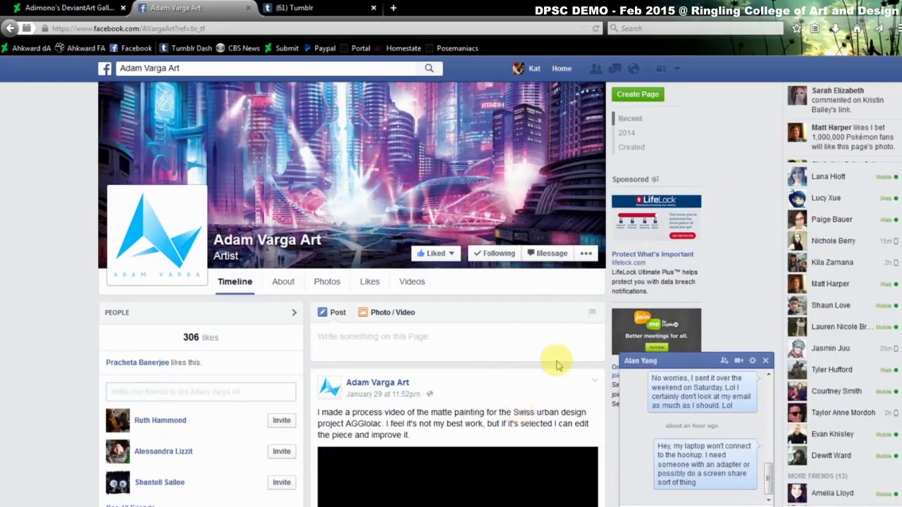
scroll(897, 92, "down", 5)
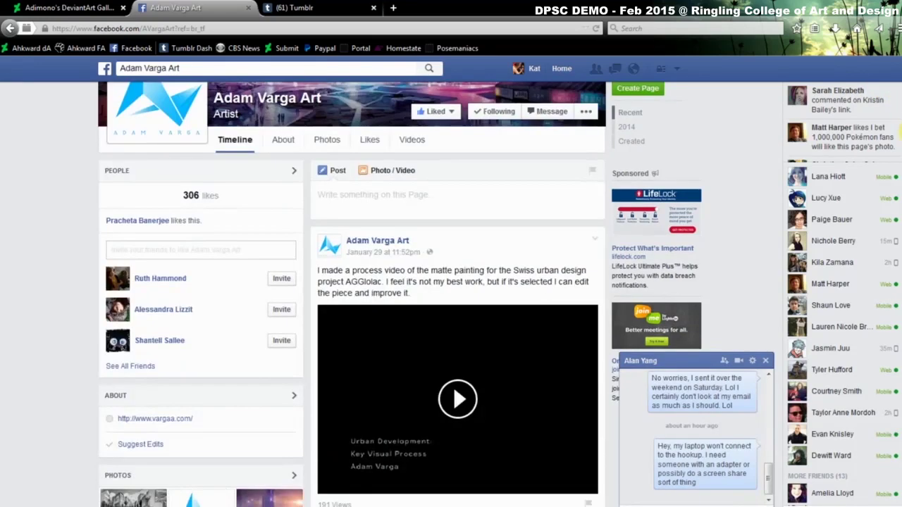
scroll(897, 165, "down", 2)
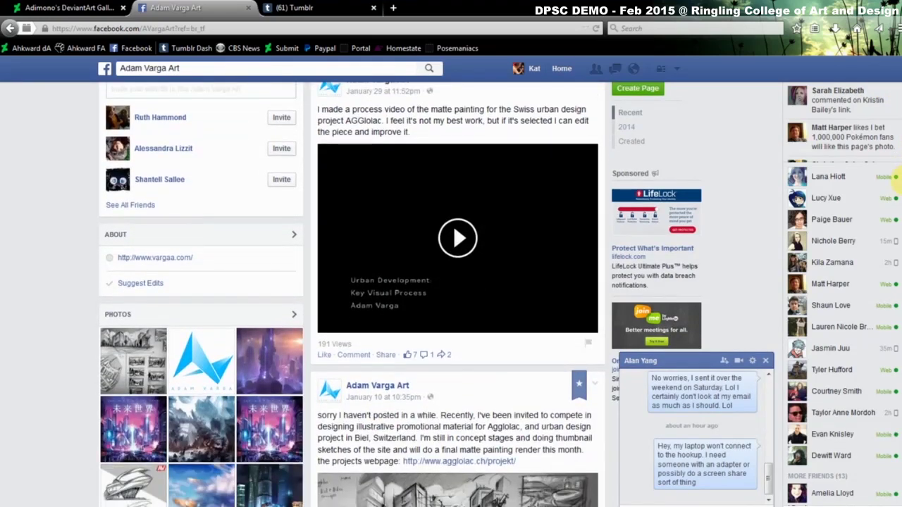
scroll(897, 166, "up", 2)
scroll(897, 171, "up", 1)
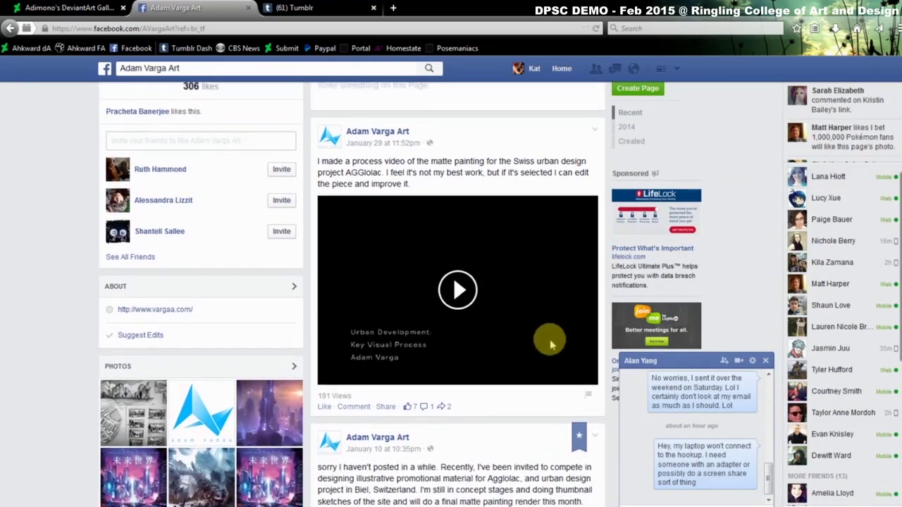
Play the matte painting process video and watch it full screen.
left_click(457, 289)
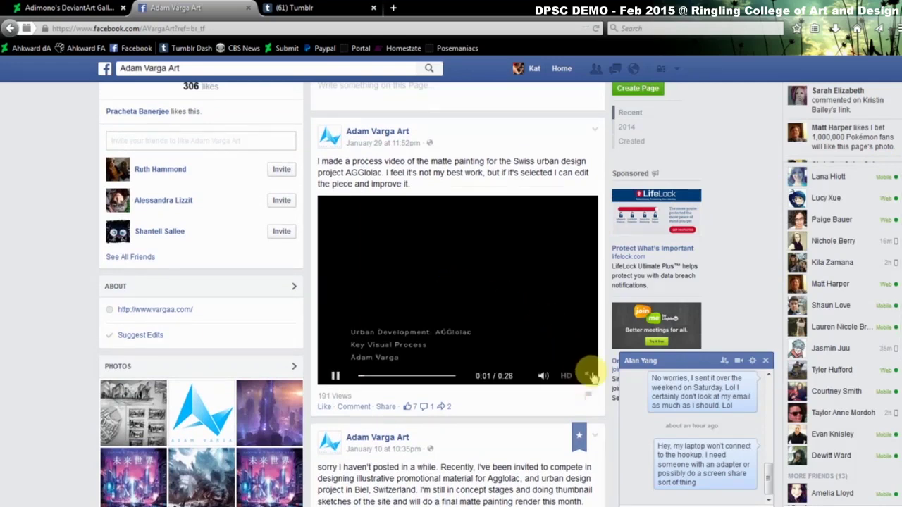
left_click(591, 382)
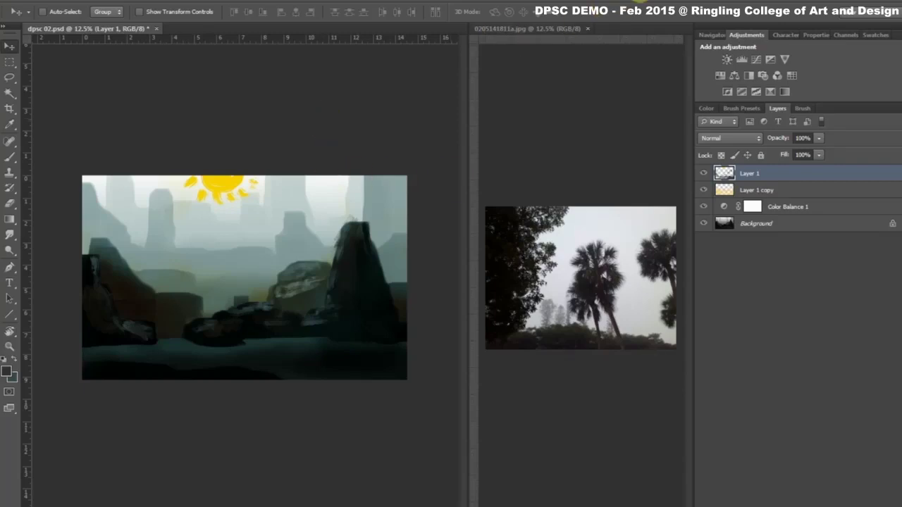
Close the palm reference photo, zoom the painting, and choose a hard round 700 px brush.
left_click(587, 28)
key("ctrl+plus")
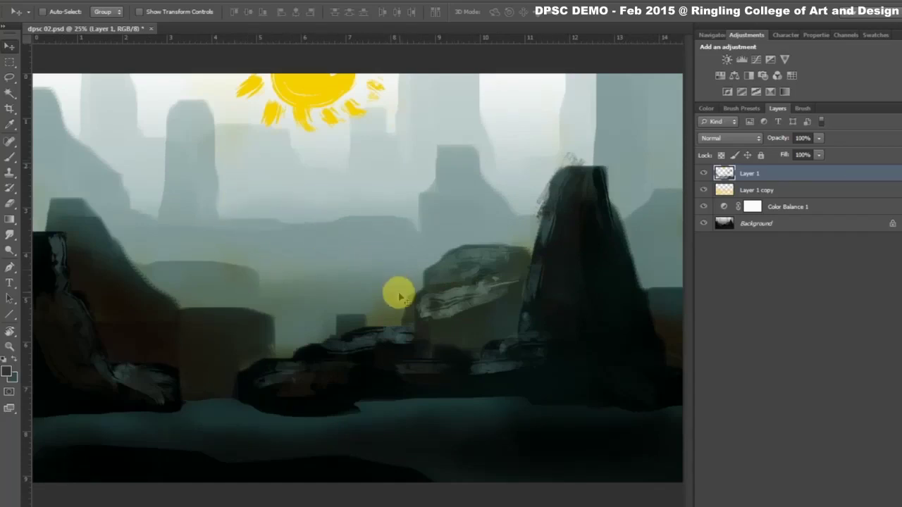
left_click(10, 156)
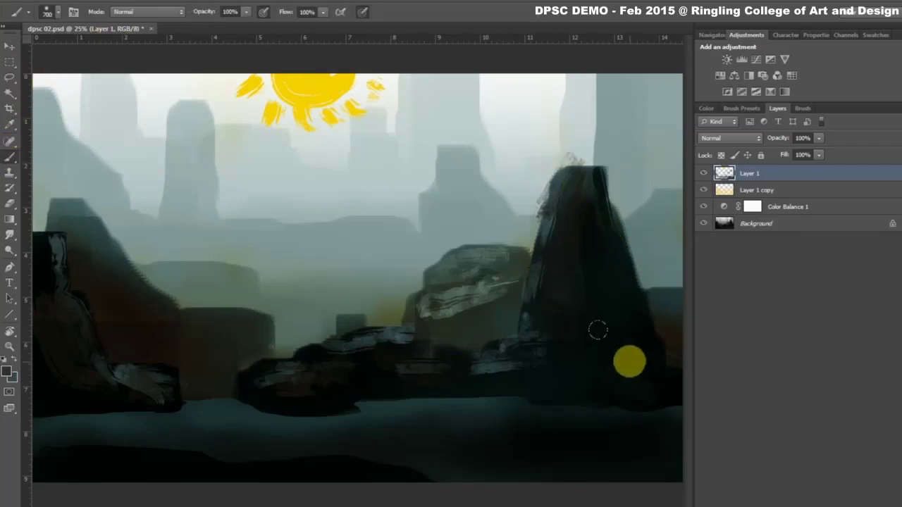
left_click(57, 11)
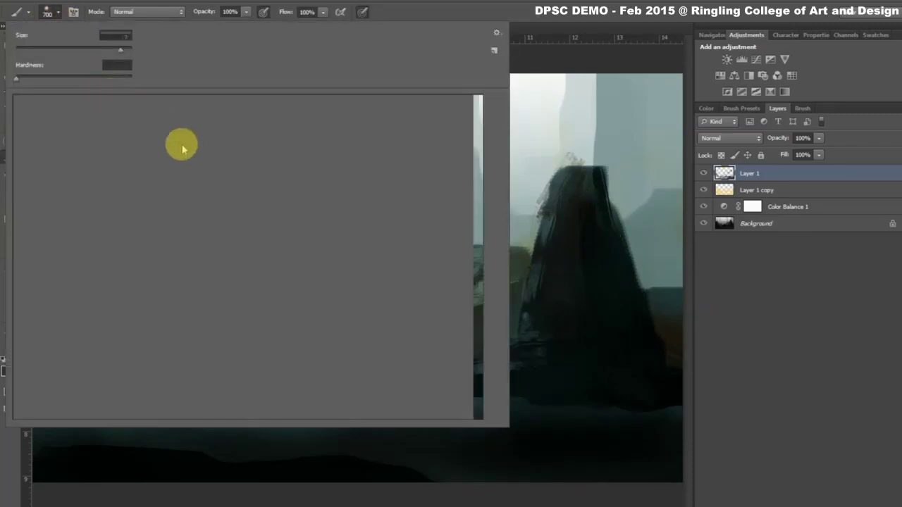
left_click_drag(478, 140, 483, 181)
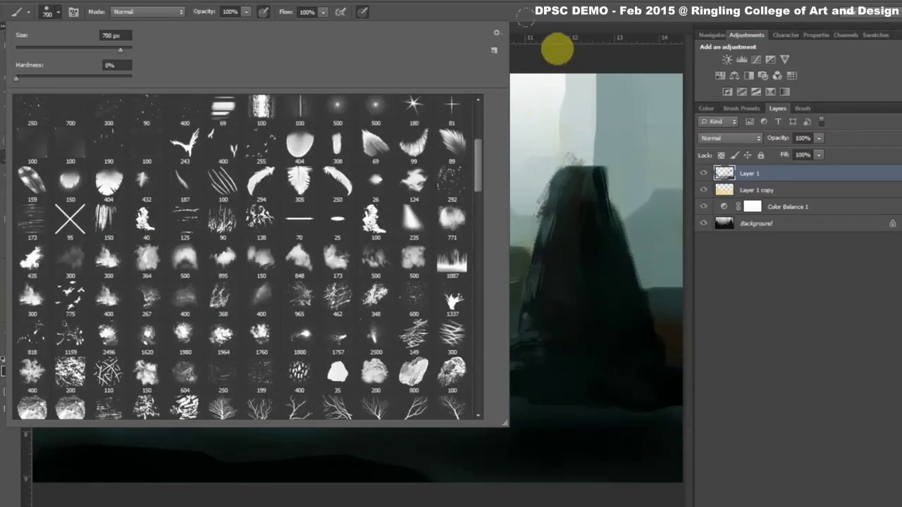
left_click_drag(479, 153, 472, 120)
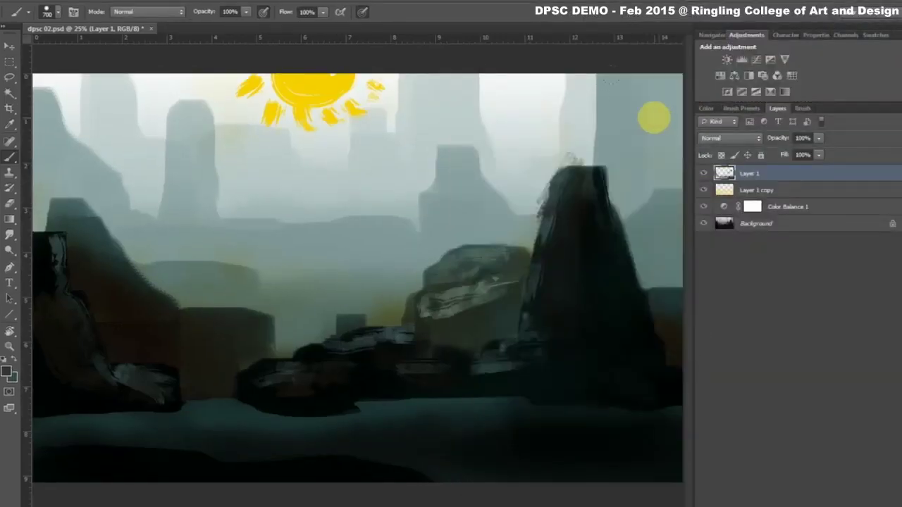
Add Layer 2 and set the foreground colour to a light olive green.
key("ctrl+shift+n")
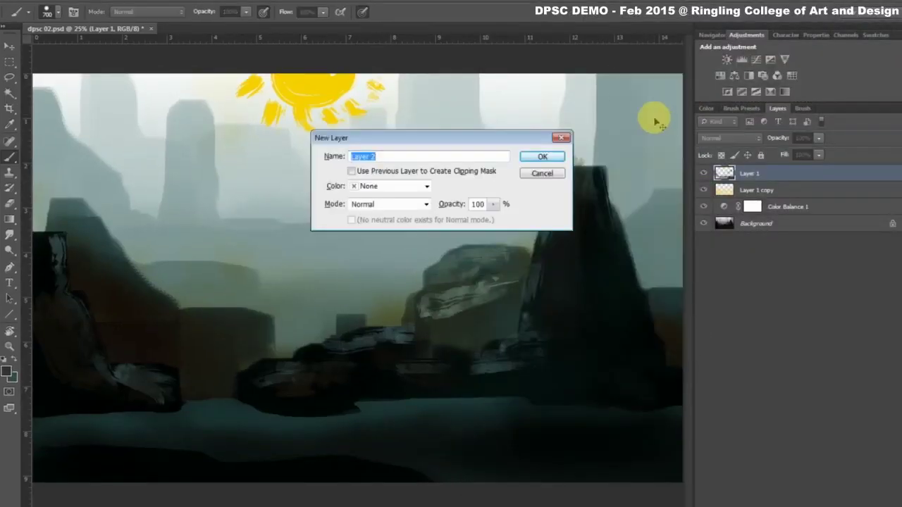
key("Return")
left_click(8, 371)
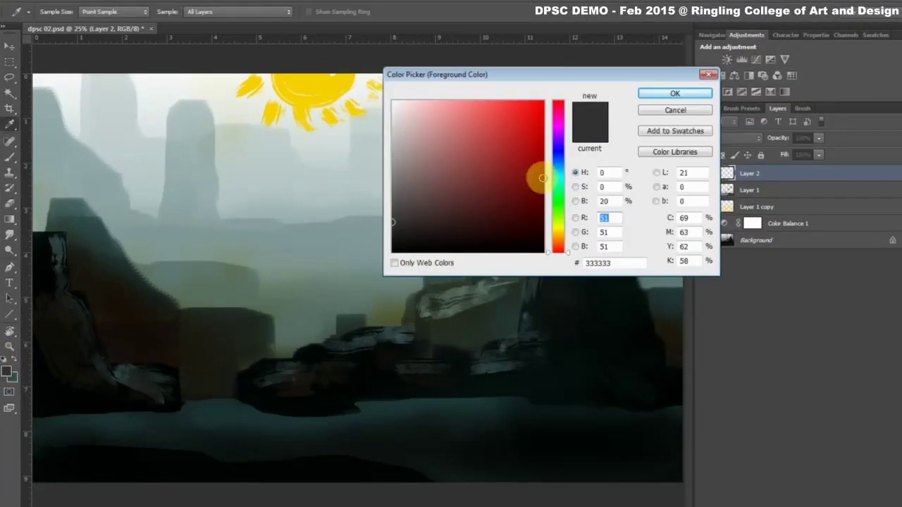
left_click(557, 218)
left_click(472, 192)
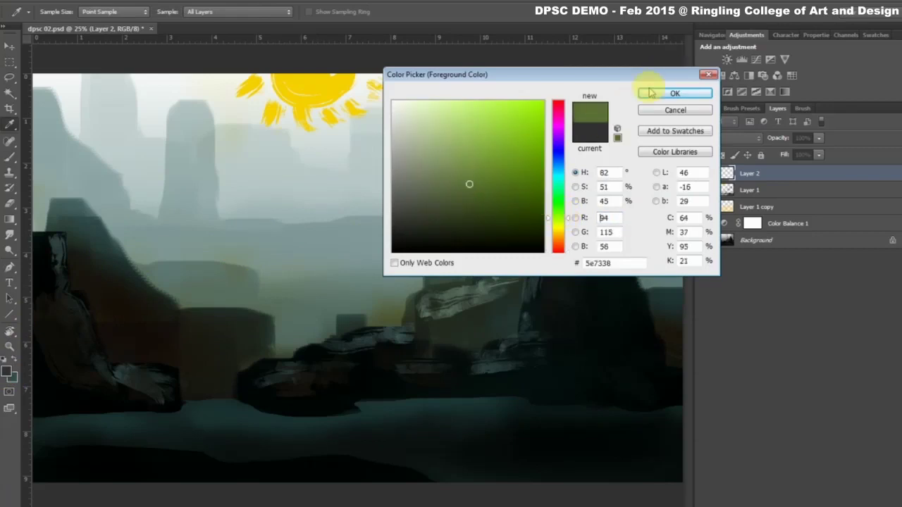
left_click(456, 180)
left_click(655, 102)
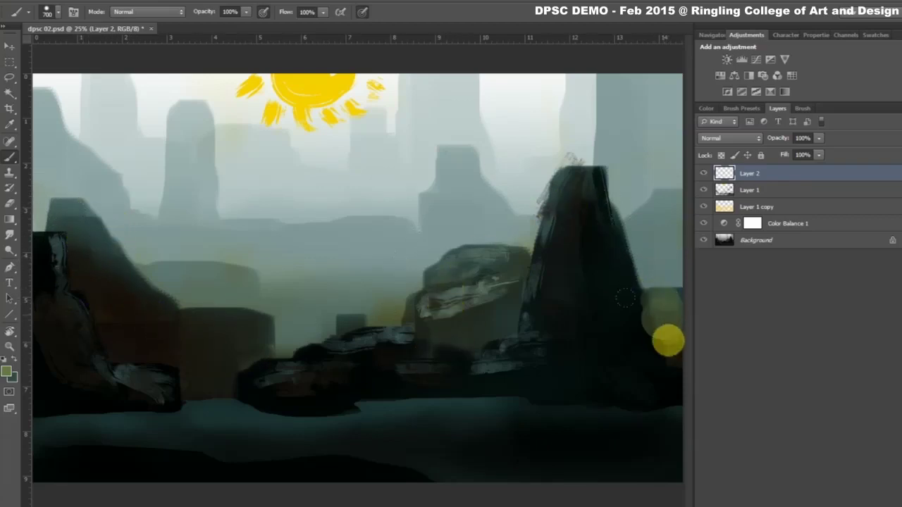
Paint a soft green bush in front of the rocks, then darker olive shading over it.
mouse_move(501, 266)
left_mouse_down()
mouse_move(514, 258)
mouse_move(455, 275)
mouse_move(430, 314)
mouse_move(498, 310)
mouse_move(439, 306)
mouse_move(465, 300)
mouse_move(462, 266)
left_mouse_up()
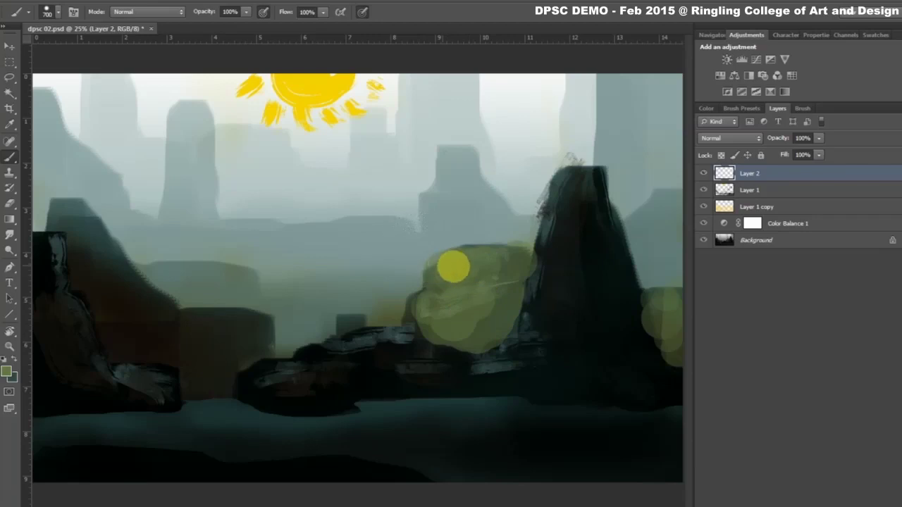
key("x")
mouse_move(495, 335)
left_mouse_down()
mouse_move(522, 262)
mouse_move(459, 324)
mouse_move(490, 271)
mouse_move(451, 306)
mouse_move(462, 291)
left_mouse_up()
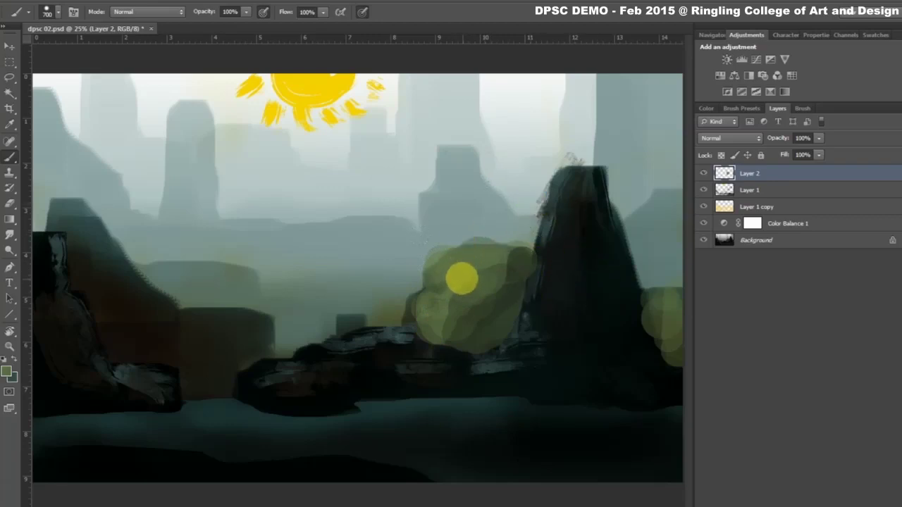
Lasso a loose area around the bush and dab green inside it.
left_click(9, 77)
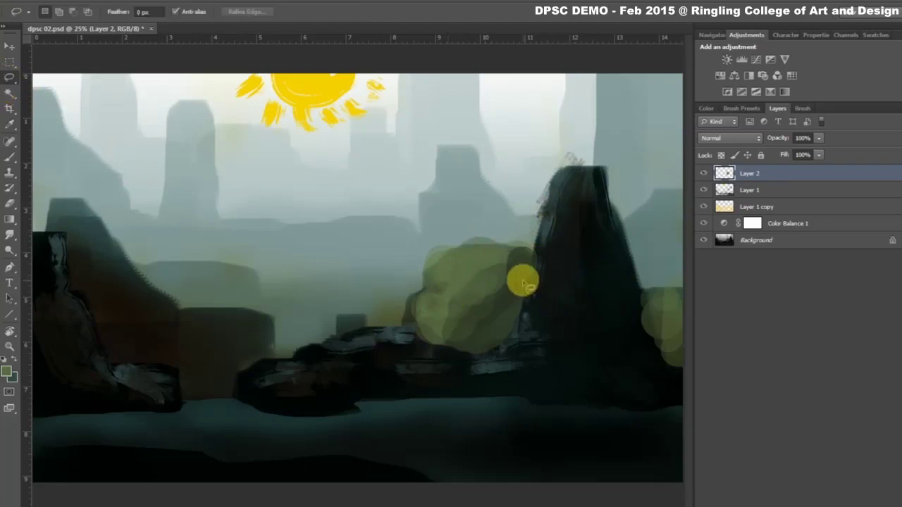
mouse_move(533, 246)
left_mouse_down()
mouse_move(525, 310)
mouse_move(507, 338)
mouse_move(390, 359)
mouse_move(567, 205)
left_mouse_up()
left_click(10, 162)
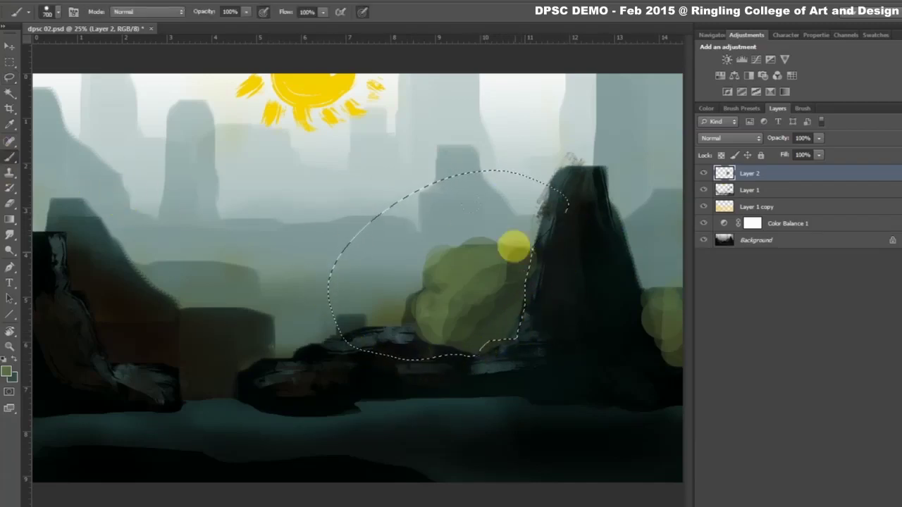
left_click_drag(507, 318, 484, 306)
mouse_move(496, 269)
left_mouse_down()
mouse_move(473, 276)
mouse_move(447, 262)
mouse_move(433, 268)
mouse_move(492, 251)
left_mouse_up()
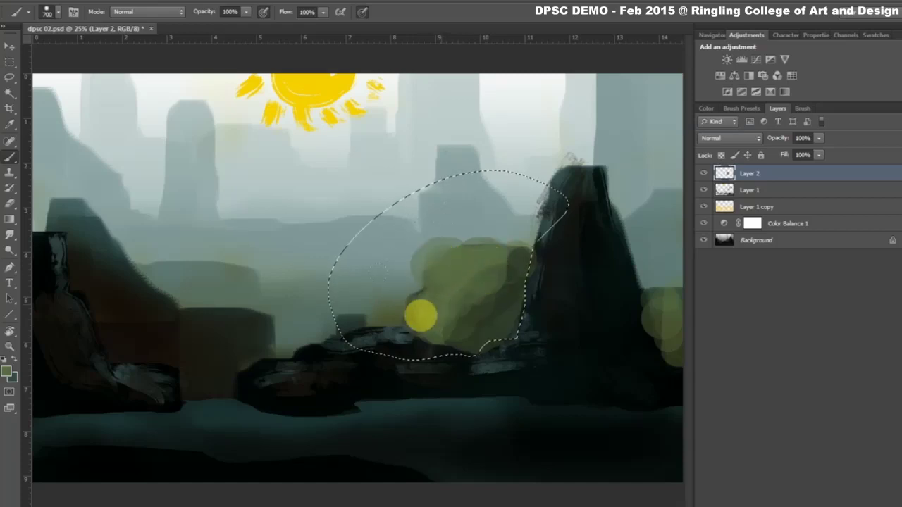
Switch to a lighter green and paint highlights on the bush's upper left.
left_click(9, 371)
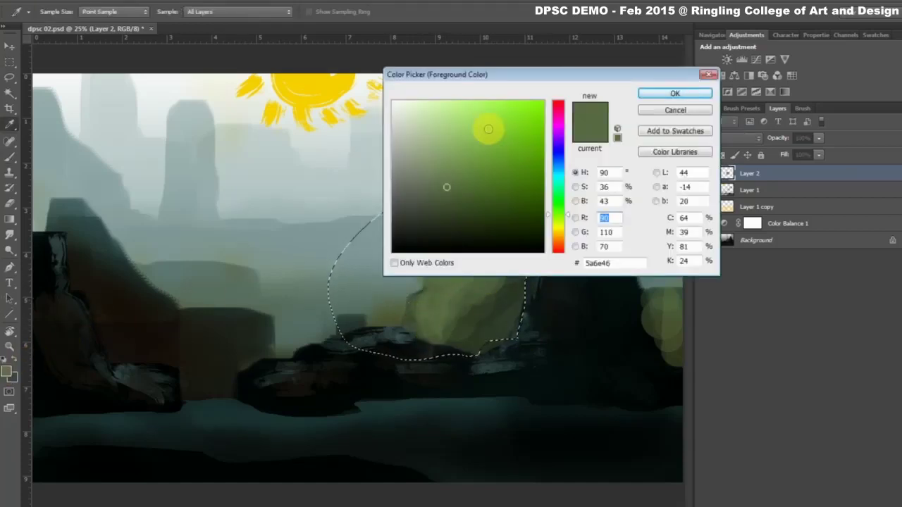
left_click(447, 139)
left_click(672, 92)
left_click_drag(467, 258, 405, 344)
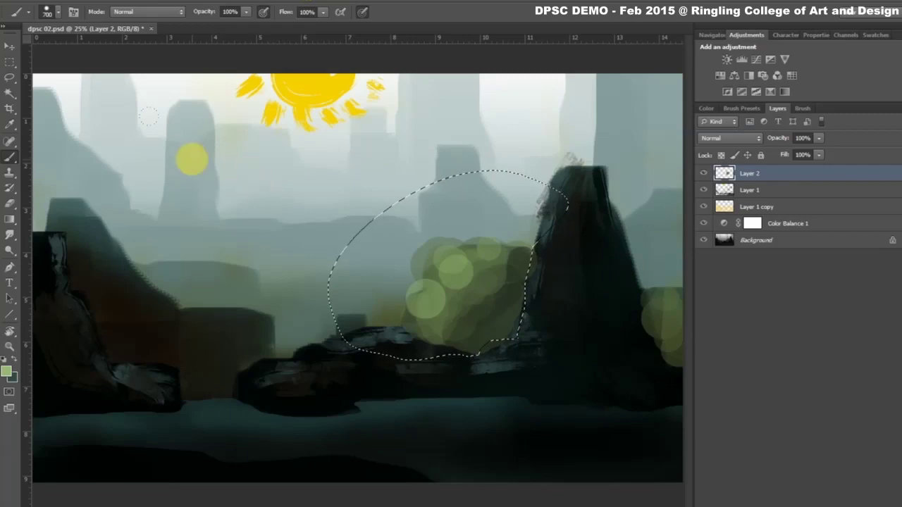
left_click(58, 12)
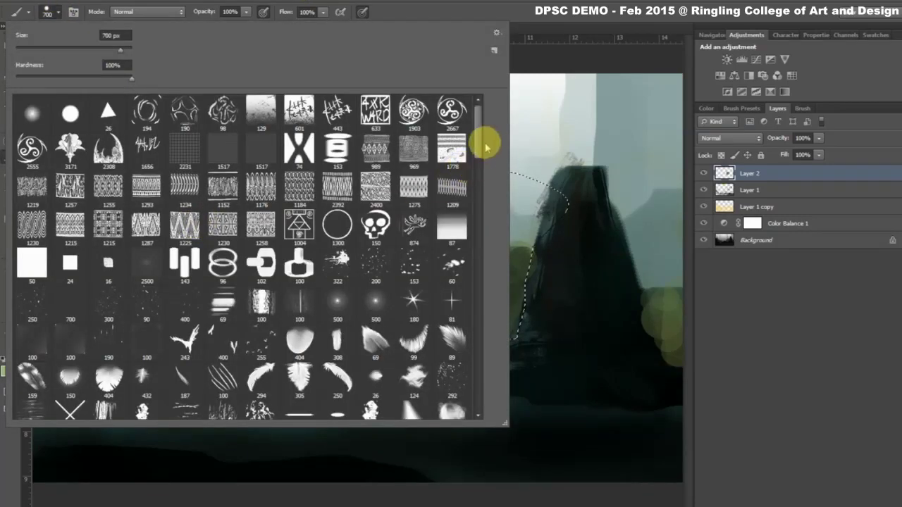
Load the leaf-cluster brush tip 123 from the brush presets.
left_click_drag(479, 143, 482, 183)
scroll(480, 184, "down", 2)
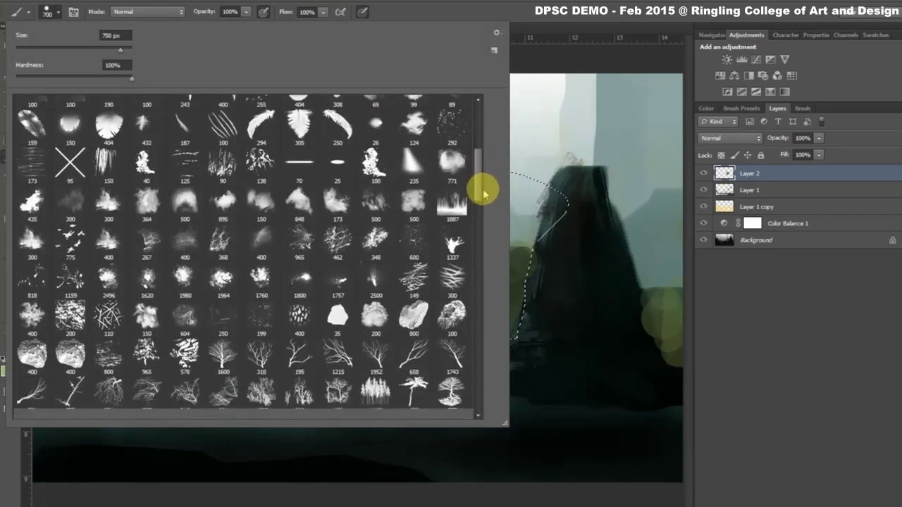
scroll(486, 194, "down", 1)
scroll(489, 204, "down", 2)
scroll(490, 215, "down", 1)
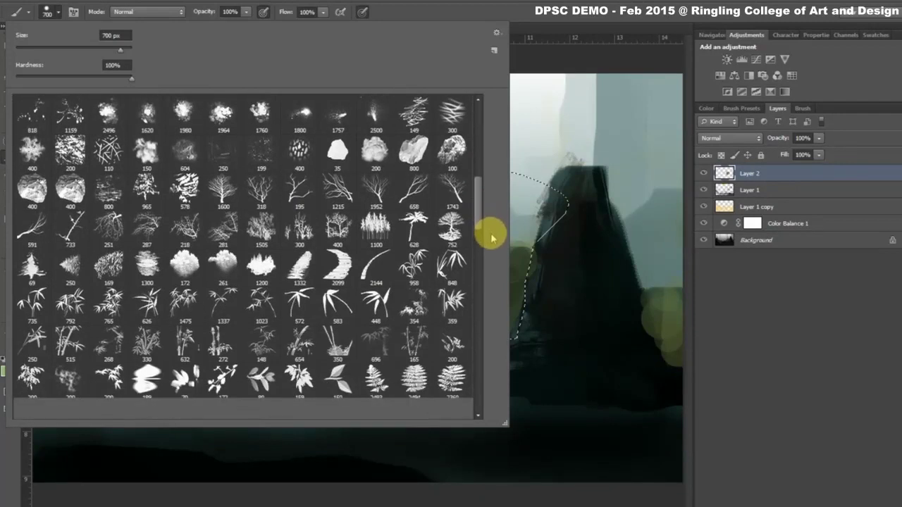
scroll(491, 232, "down", 3)
scroll(494, 248, "down", 1)
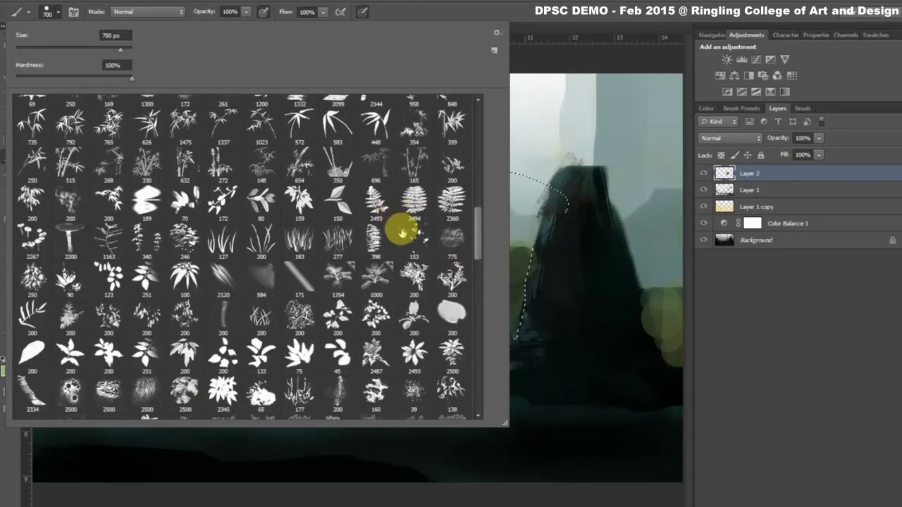
left_click(116, 279)
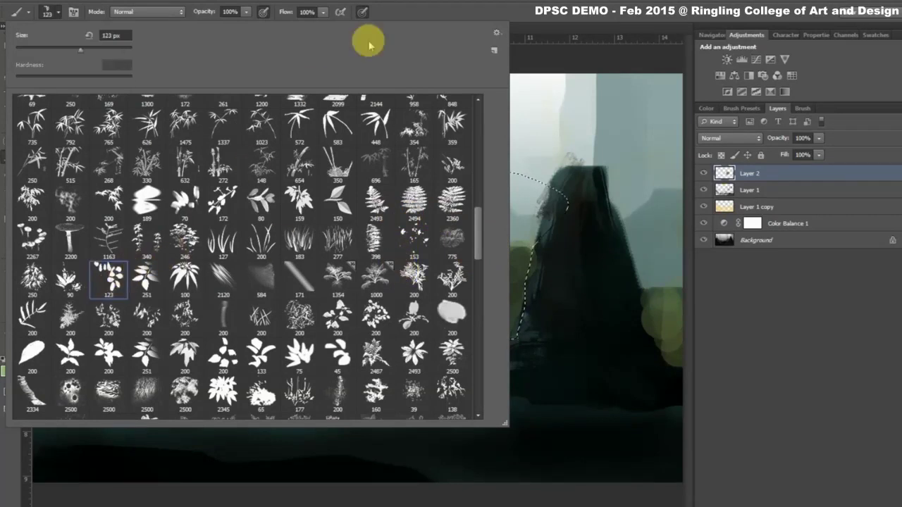
left_click(549, 166)
Try larger leaf strokes on the bush and scene, deselect, and undo the test strokes.
mouse_move(446, 264)
left_mouse_down()
mouse_move(487, 232)
mouse_move(477, 258)
mouse_move(524, 348)
left_mouse_up()
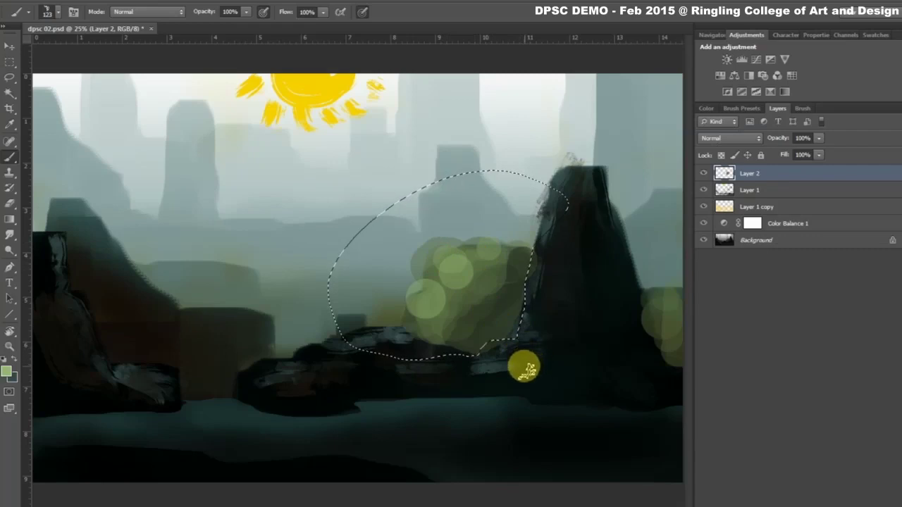
key("bracketright")
key("bracketright")
key("bracketright")
key("bracketright")
key("bracketright")
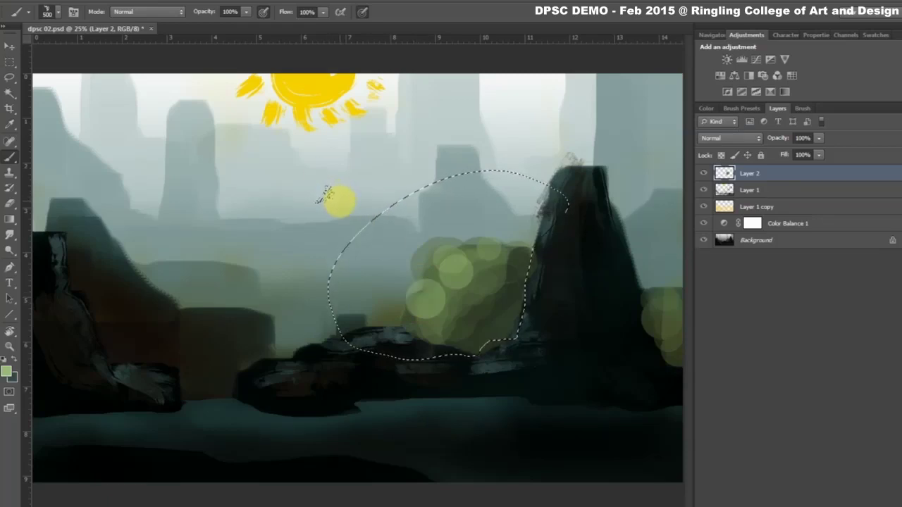
key("ctrl+d")
mouse_move(248, 153)
left_mouse_down()
mouse_move(301, 161)
mouse_move(267, 181)
mouse_move(306, 217)
left_mouse_up()
mouse_move(275, 289)
left_mouse_down()
mouse_move(312, 306)
mouse_move(291, 338)
mouse_move(305, 329)
mouse_move(338, 346)
left_mouse_up()
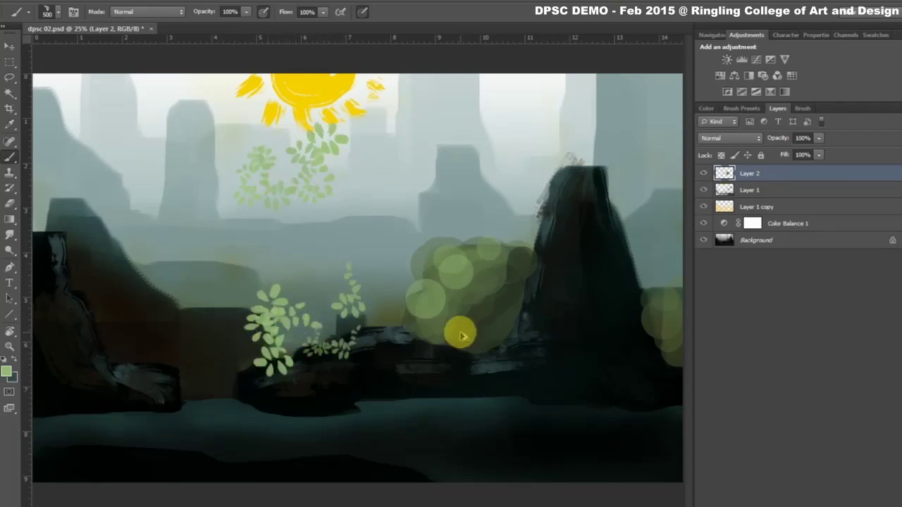
key("ctrl+alt+z")
key("ctrl+alt+z")
key("ctrl+alt+z")
key("ctrl+alt+z")
key("ctrl+alt+z")
key("ctrl+alt+z")
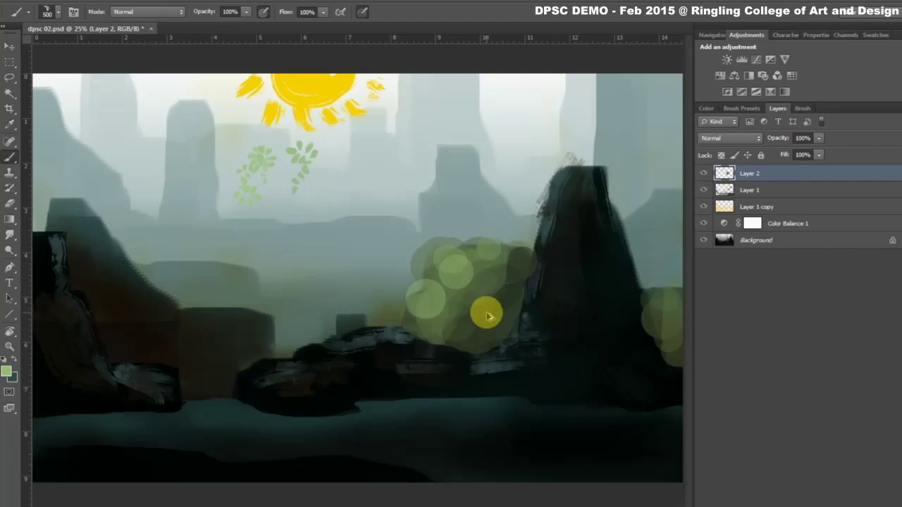
key("ctrl+alt+z")
key("ctrl+alt+z")
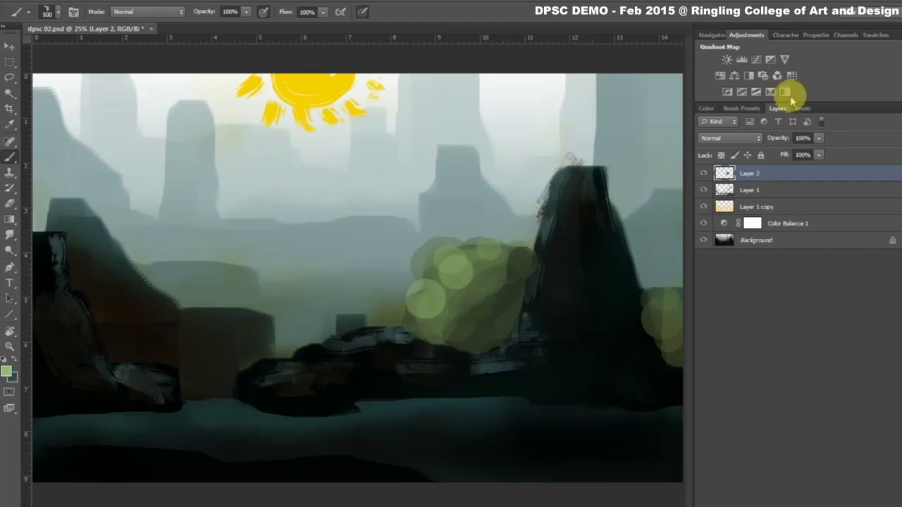
left_click(802, 108)
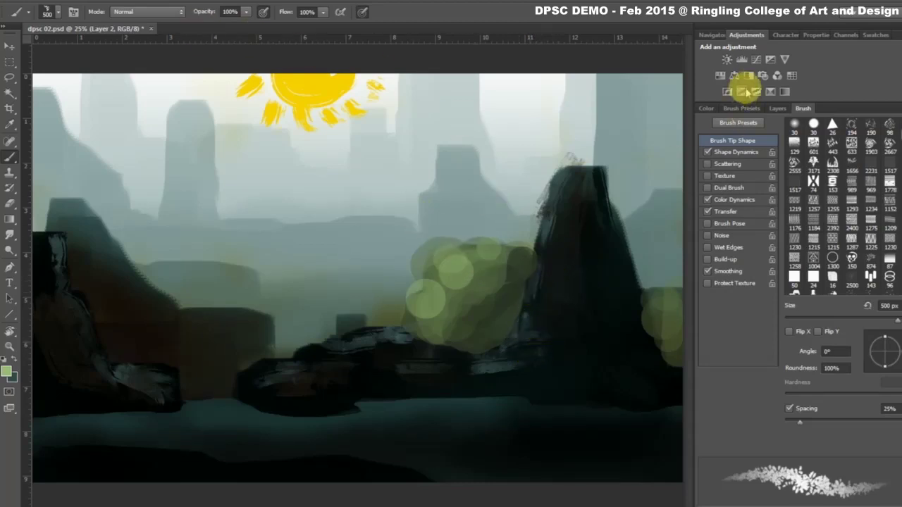
Lasso the bush and paint sampled greens as leaf texture, undoing stray dark teal strokes.
left_click_drag(524, 258, 568, 206)
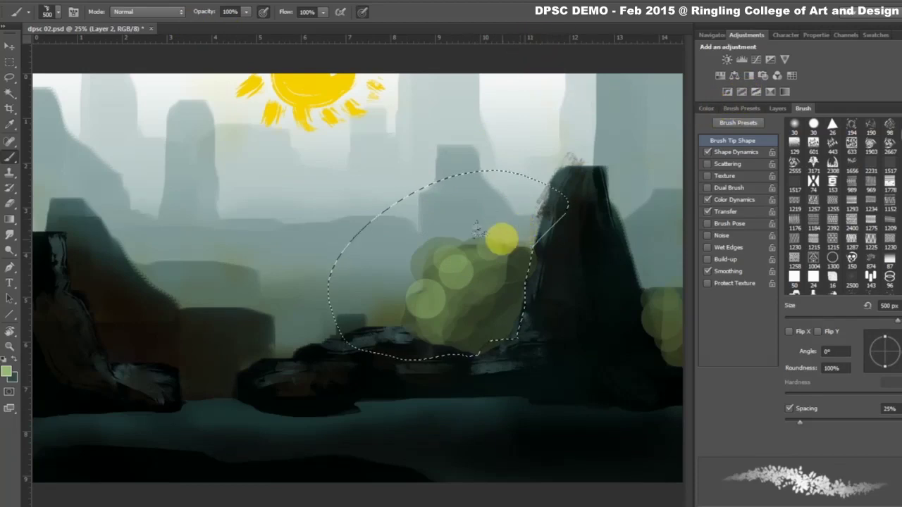
mouse_move(501, 239)
left_mouse_down()
mouse_move(459, 268)
mouse_move(477, 258)
mouse_move(459, 288)
mouse_move(415, 311)
mouse_move(412, 262)
mouse_move(472, 242)
mouse_move(494, 282)
mouse_move(504, 270)
mouse_move(418, 282)
mouse_move(467, 318)
mouse_move(387, 345)
mouse_move(467, 324)
mouse_move(509, 280)
mouse_move(443, 302)
mouse_move(472, 261)
mouse_move(441, 298)
mouse_move(476, 272)
mouse_move(510, 268)
mouse_move(484, 268)
mouse_move(425, 295)
mouse_move(419, 309)
mouse_move(423, 297)
mouse_move(375, 297)
mouse_move(427, 297)
mouse_move(409, 274)
left_mouse_up()
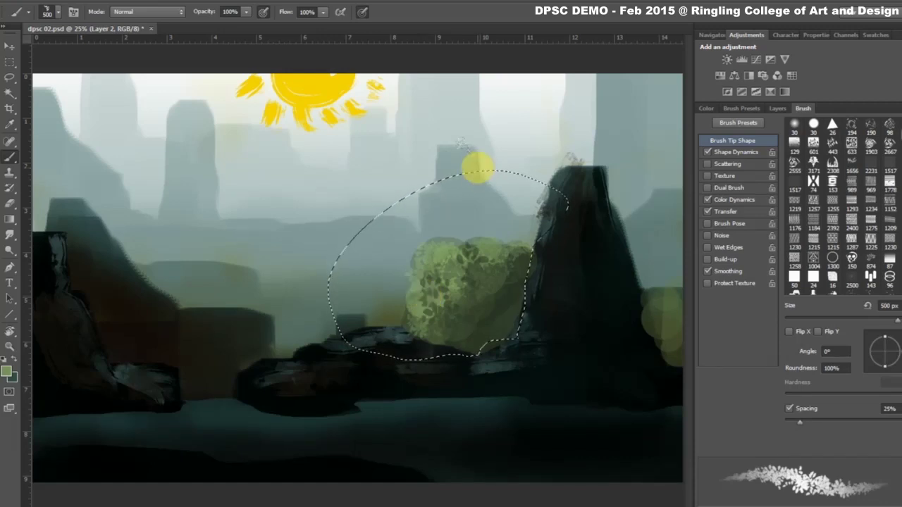
left_click(437, 287, "alt")
mouse_move(430, 305)
left_mouse_down()
mouse_move(451, 295)
mouse_move(475, 261)
mouse_move(524, 278)
left_mouse_up()
left_click(427, 306, "alt")
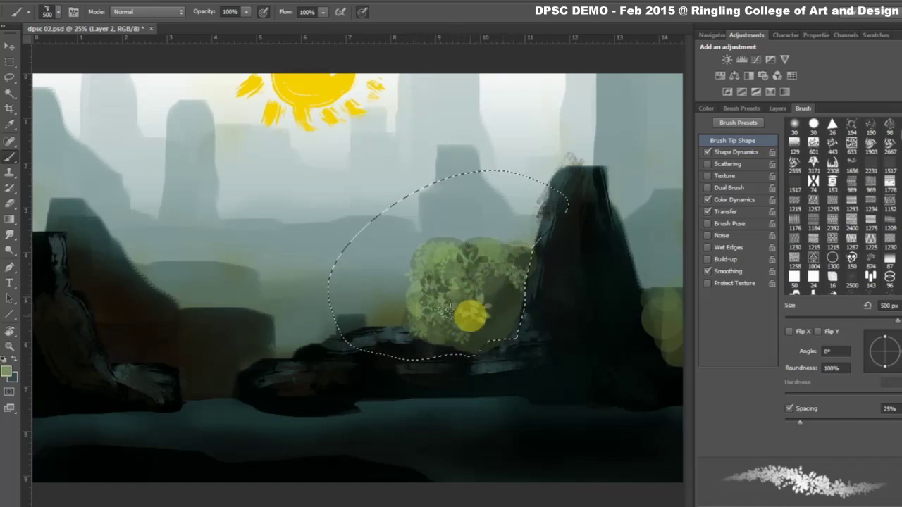
left_click(193, 412, "alt")
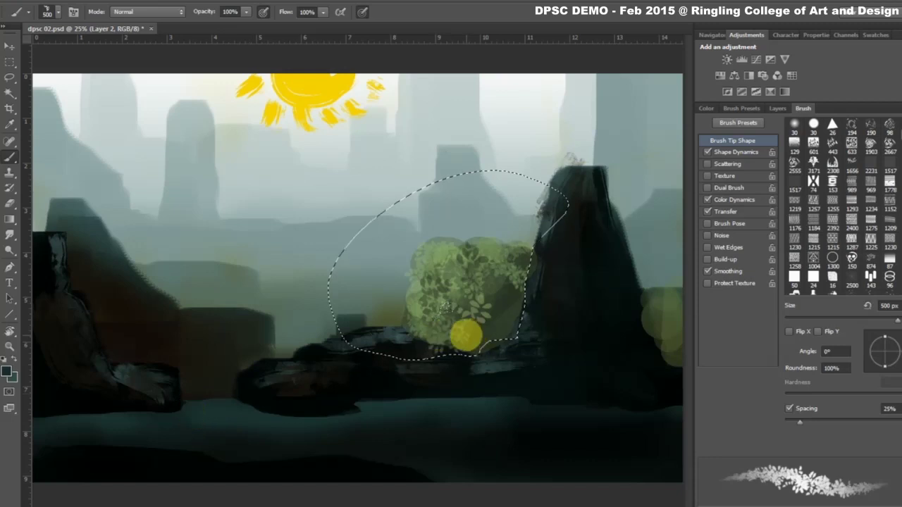
mouse_move(465, 334)
left_mouse_down()
mouse_move(512, 286)
mouse_move(485, 331)
mouse_move(527, 362)
left_mouse_up()
key("ctrl+z")
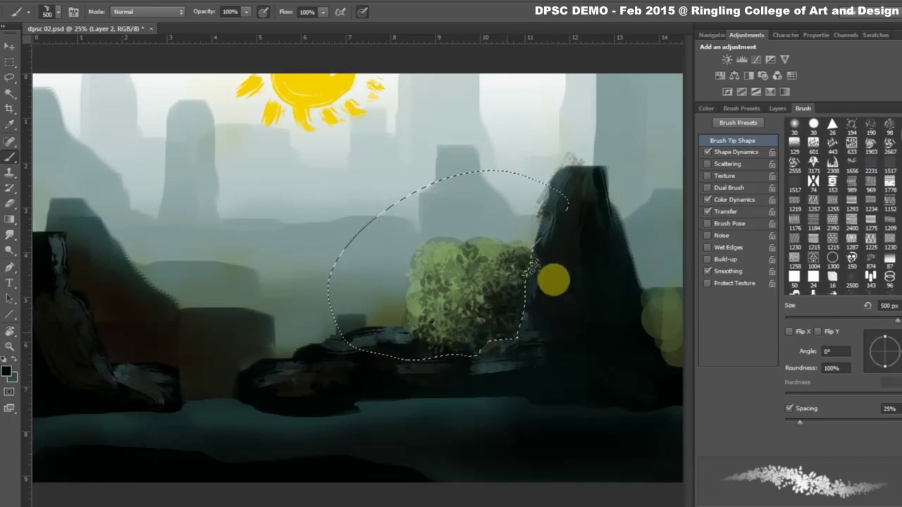
Dab bright yellow highlights onto the bush, then drop the selection.
left_click(7, 371)
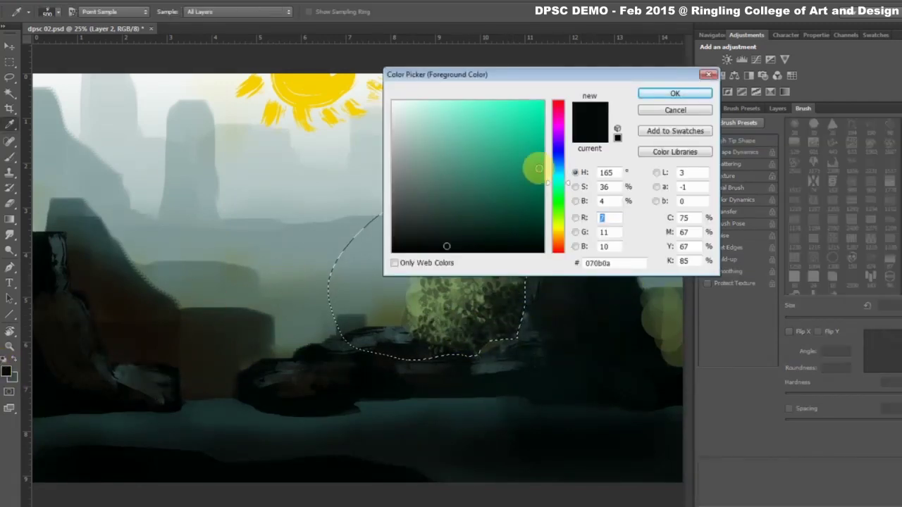
left_click(507, 159)
left_click(557, 229)
left_click(536, 120)
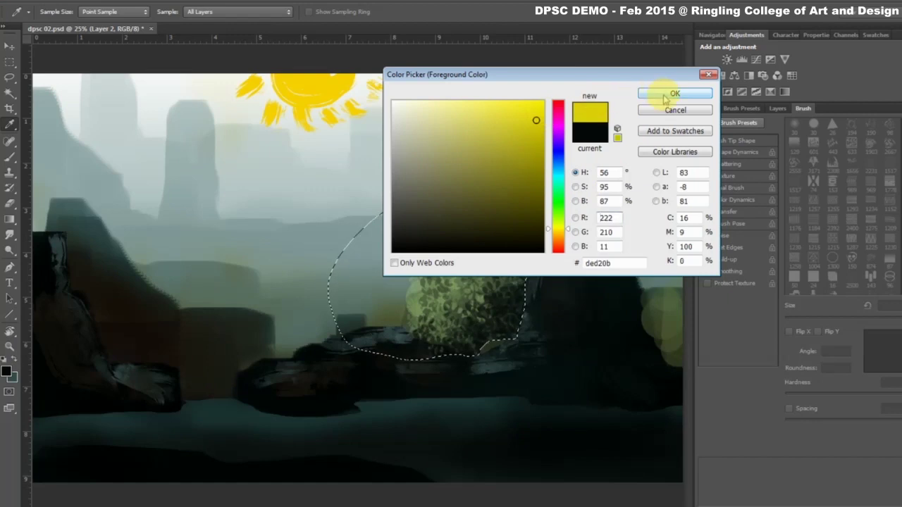
key("Return")
mouse_move(472, 221)
left_mouse_down()
mouse_move(514, 263)
mouse_move(441, 257)
mouse_move(519, 256)
mouse_move(433, 292)
mouse_move(413, 322)
mouse_move(497, 294)
left_mouse_up()
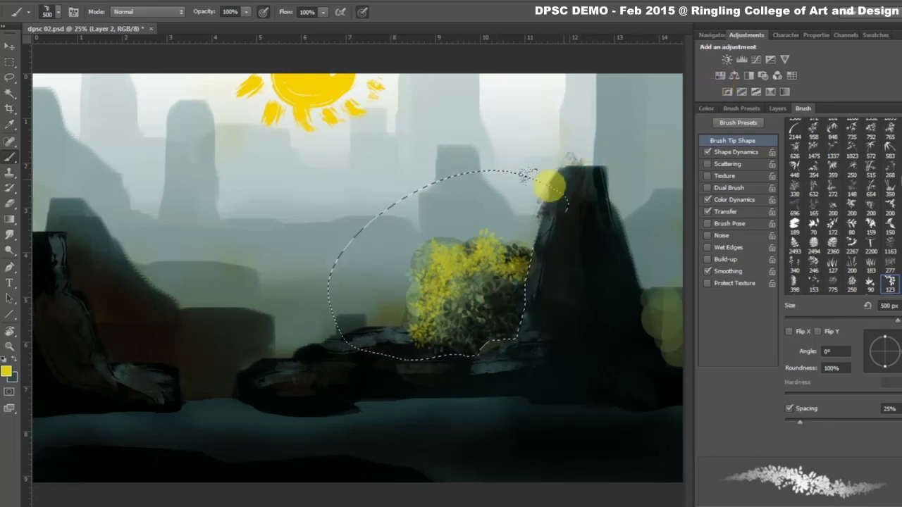
key("ctrl+d")
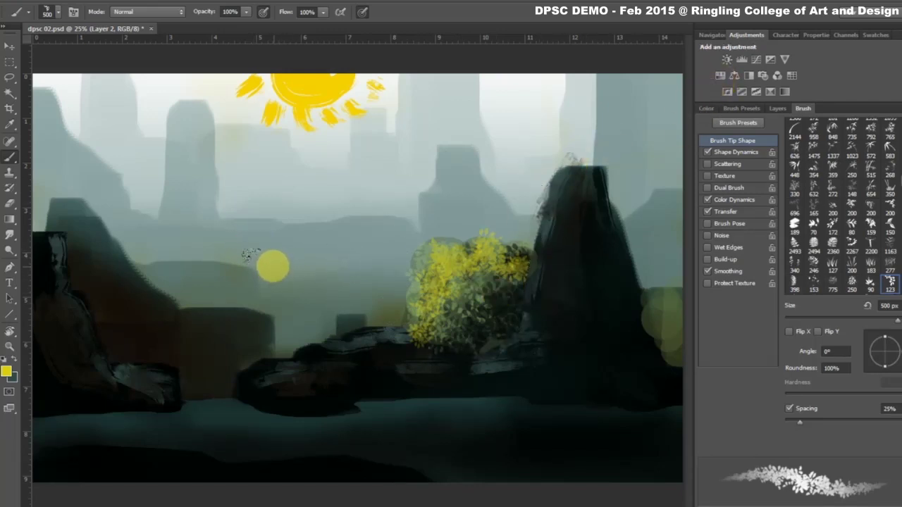
Add new Layers 3 and 4 and paint sampled pale green foliage over the bush.
key("ctrl+shift+n")
key("Return")
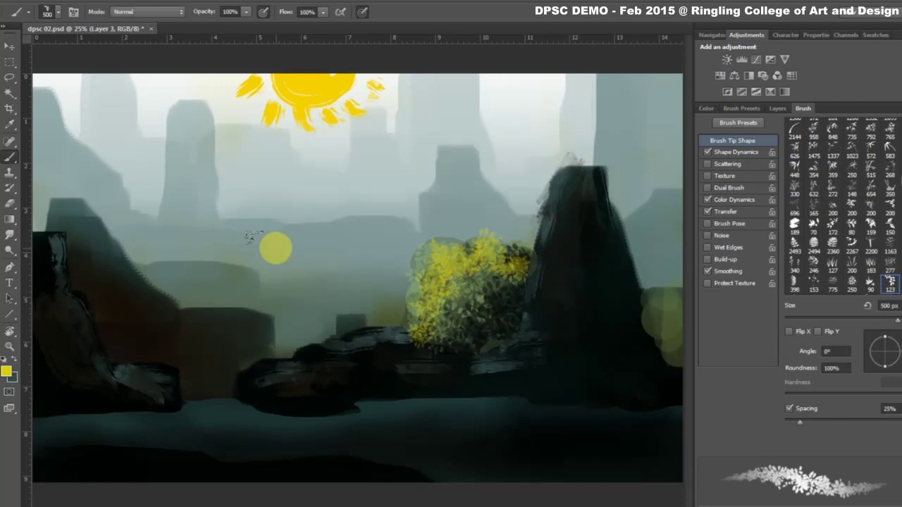
left_click(663, 308, "alt")
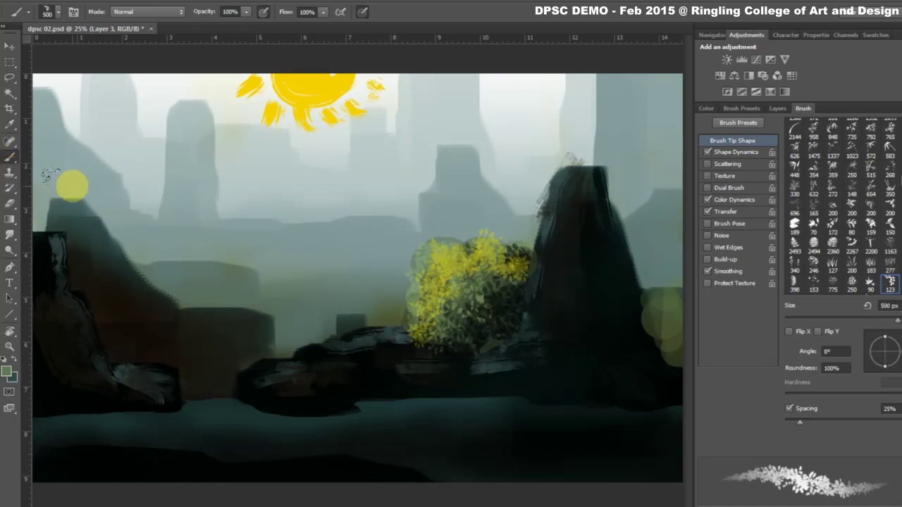
key("ctrl+shift+n")
key("Return")
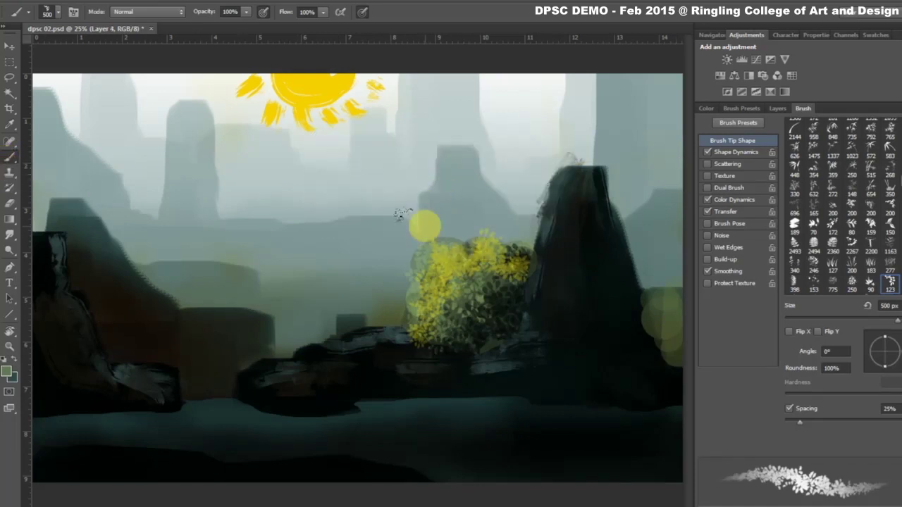
mouse_move(489, 261)
left_mouse_down()
mouse_move(475, 258)
mouse_move(432, 322)
mouse_move(477, 246)
mouse_move(448, 280)
mouse_move(483, 278)
mouse_move(429, 312)
mouse_move(479, 262)
left_mouse_up()
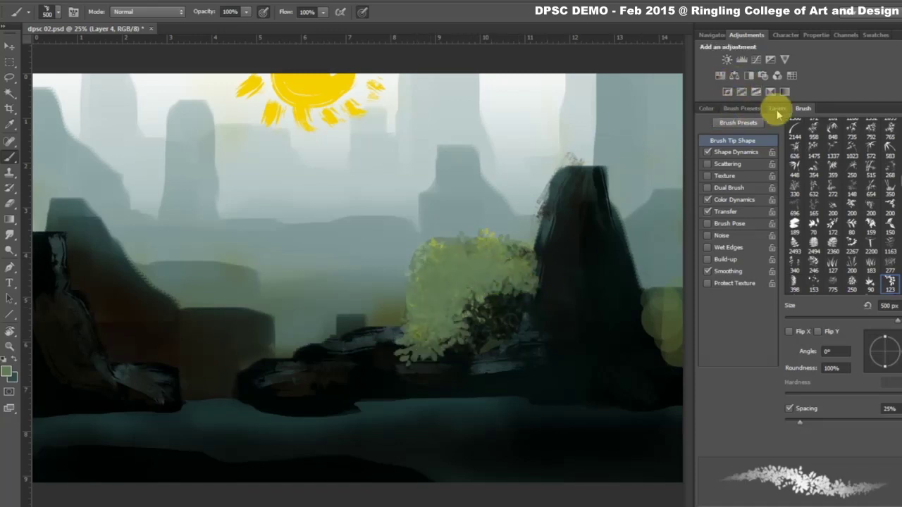
Set Layer 4's blend mode to Color and its opacity to 80%.
left_click(777, 108)
left_click(730, 139)
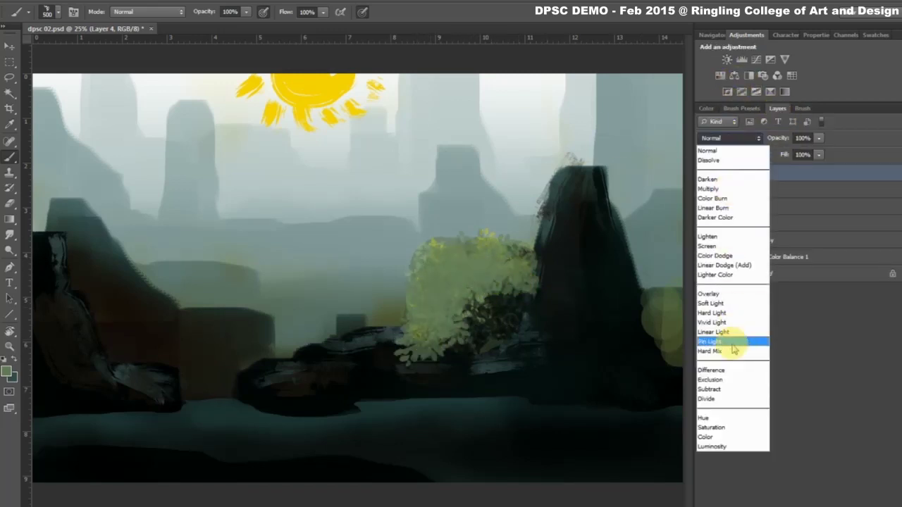
left_click(726, 420)
left_click(729, 138)
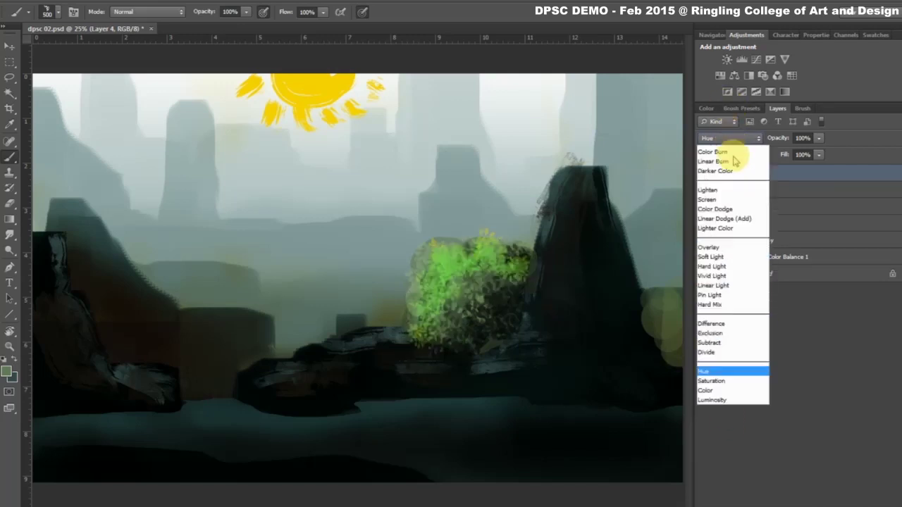
left_click(718, 438)
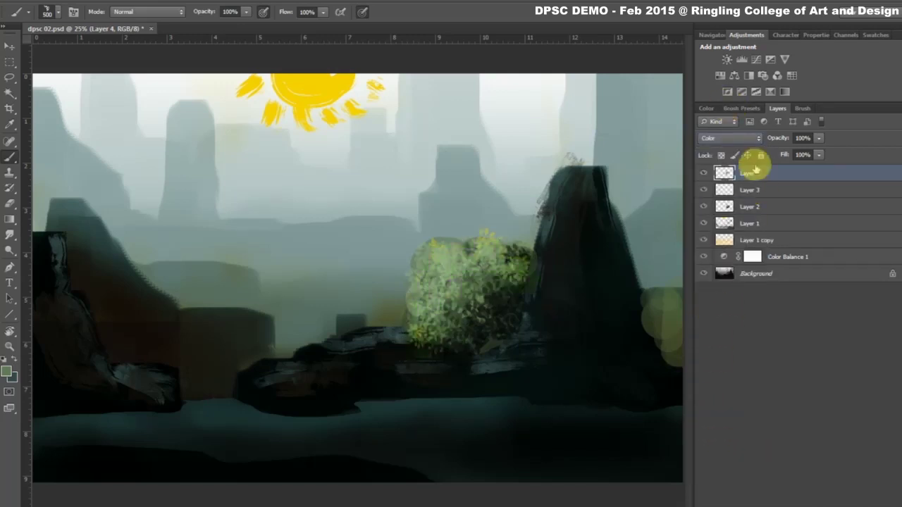
left_click_drag(819, 138, 806, 151)
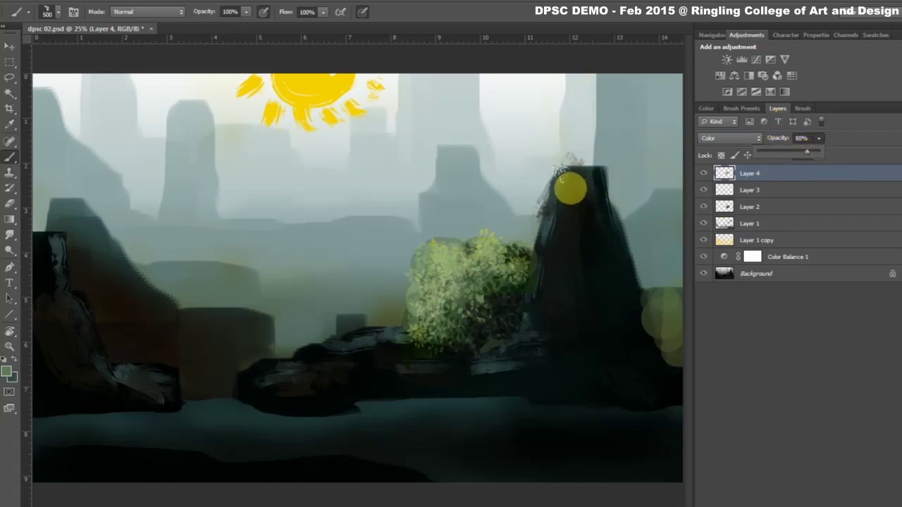
left_click(731, 139)
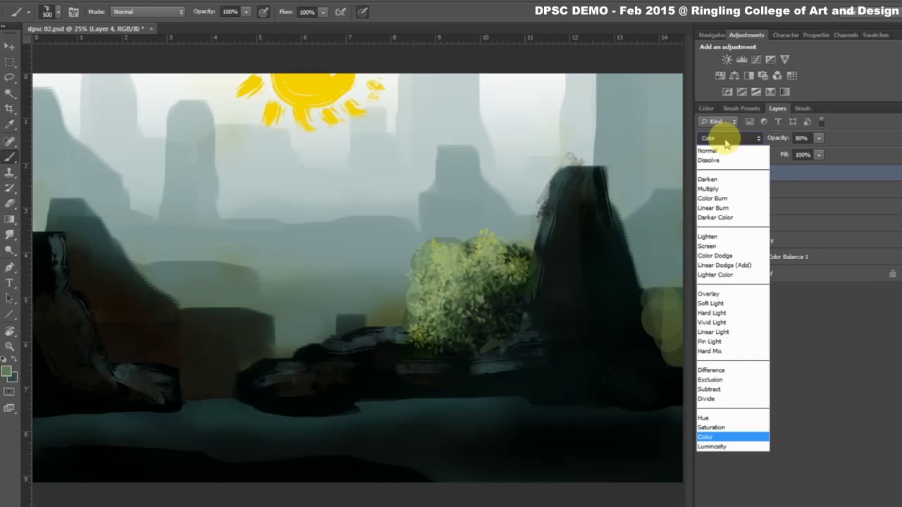
left_click(789, 299)
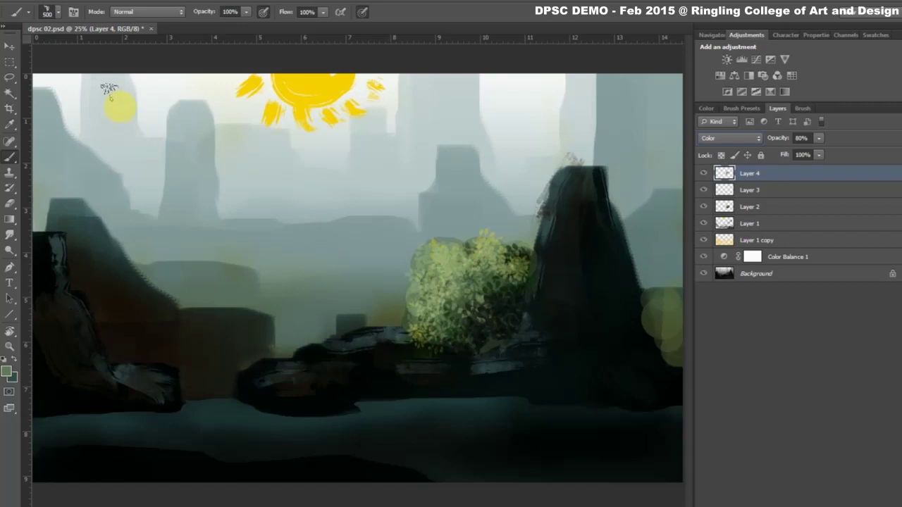
Pick a small brush, sample the rock colour, and add new Layer 5.
left_click(57, 12)
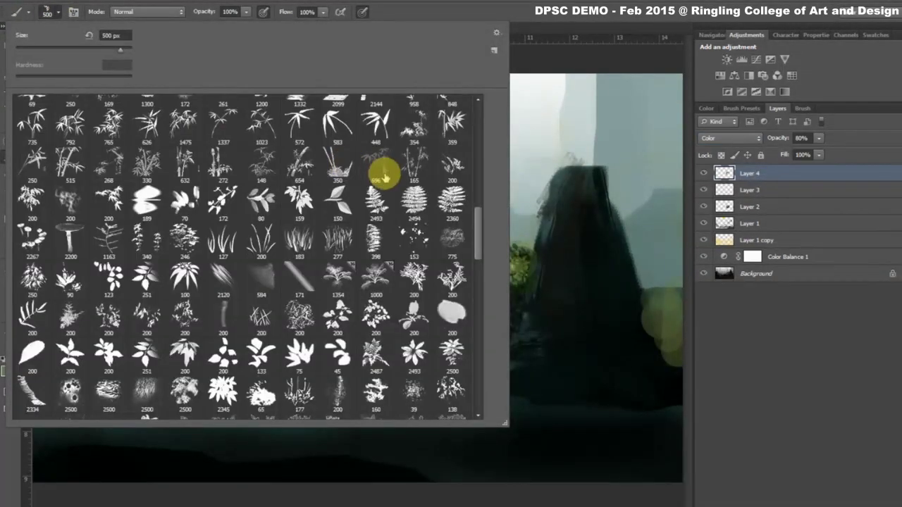
left_click_drag(478, 233, 483, 54)
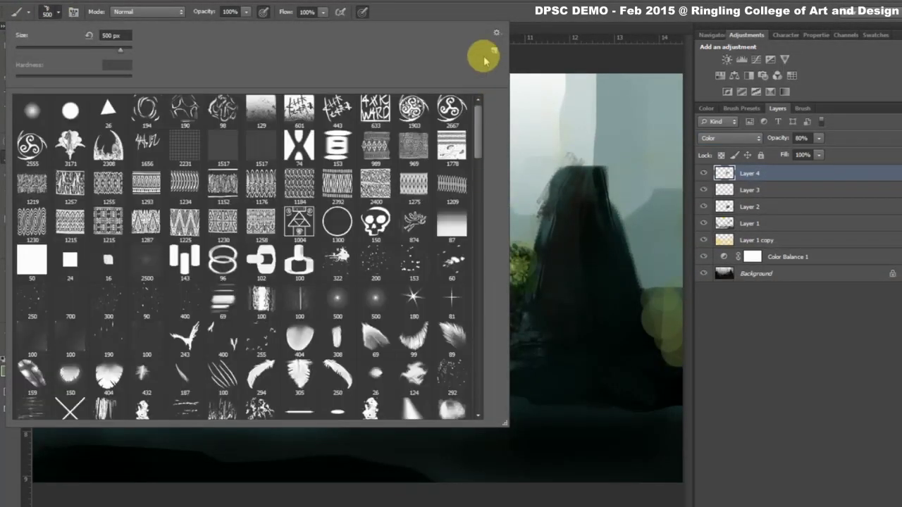
left_click(113, 107)
left_click(514, 11)
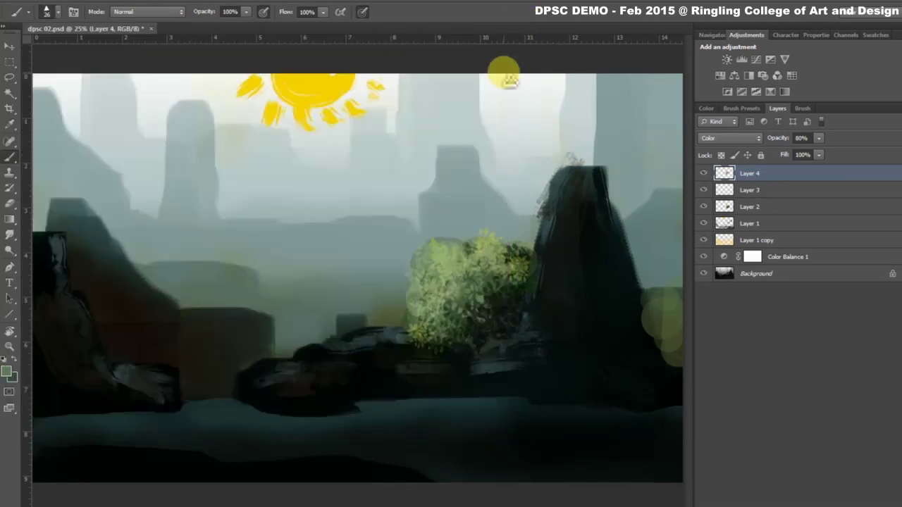
key("super")
key("super")
left_click(554, 215, "alt")
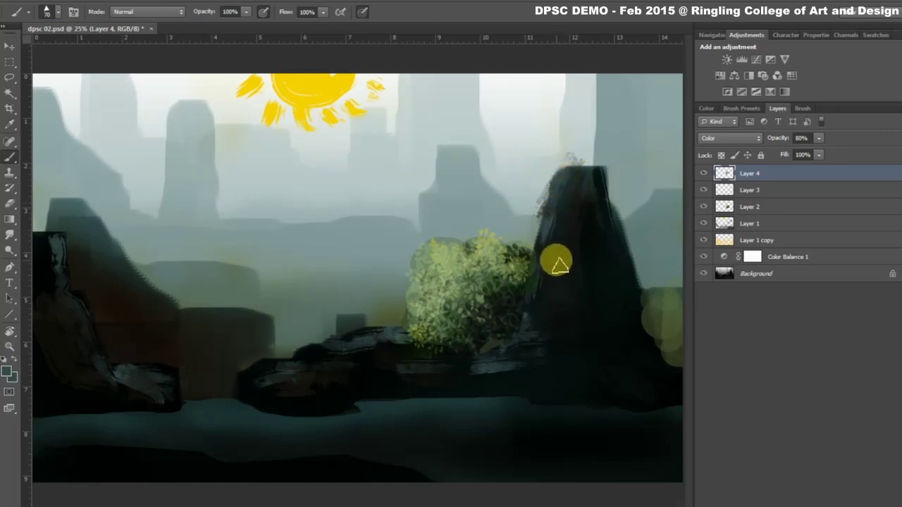
key("ctrl+shift+n")
key("Return")
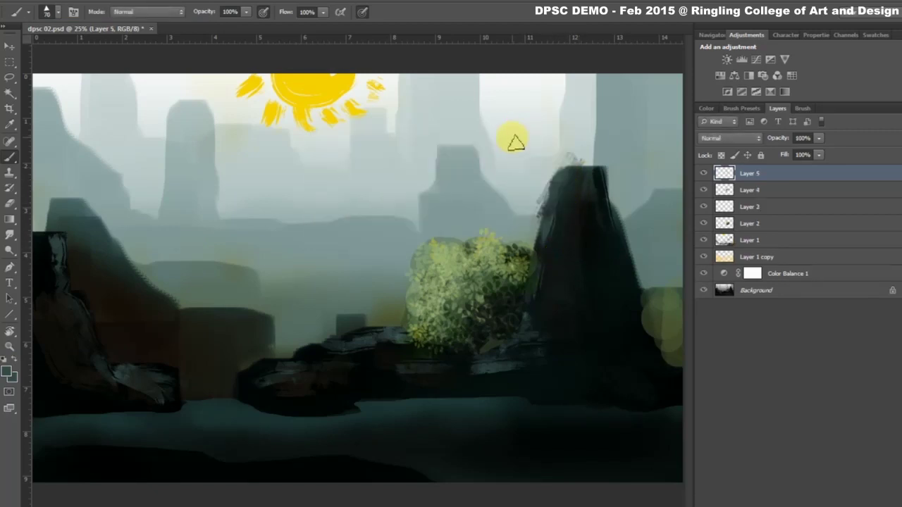
Paint a light rim down the rock's left edge, darken its right side, and streak the ground.
left_click_drag(572, 177, 540, 328)
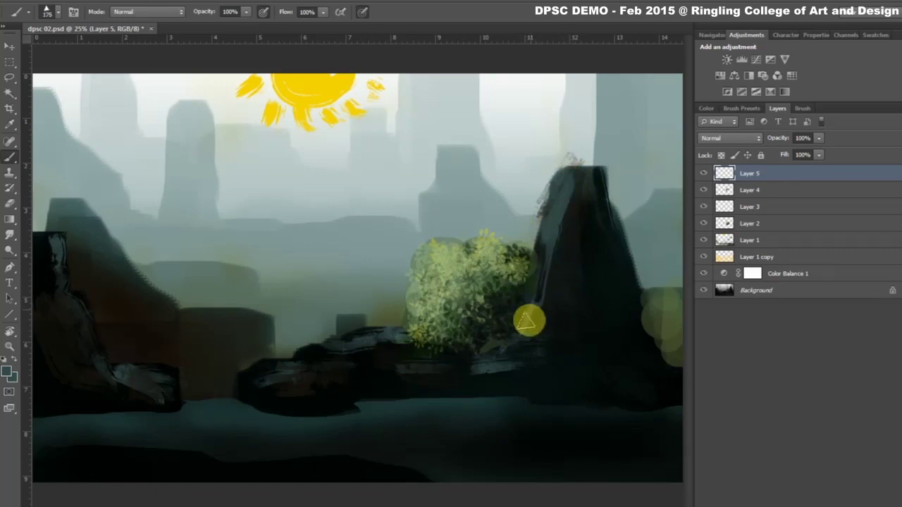
left_click(564, 278, "alt")
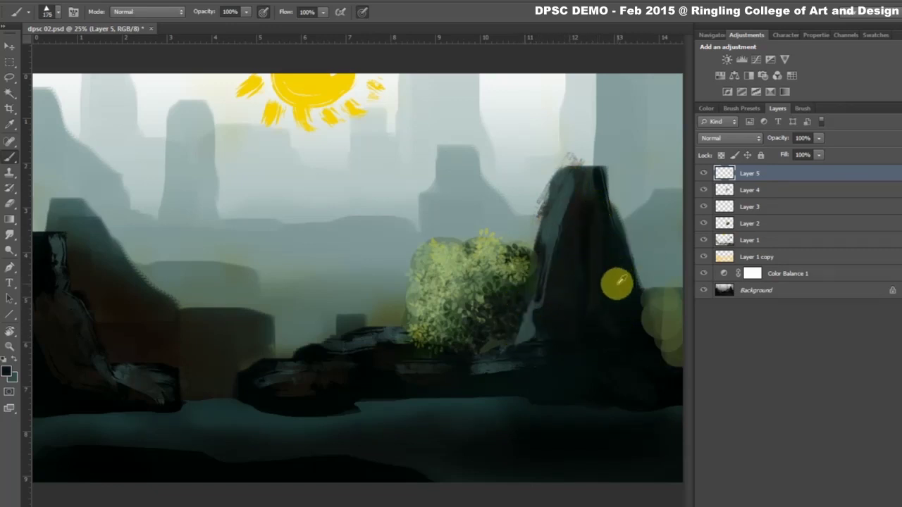
left_click_drag(618, 283, 595, 245)
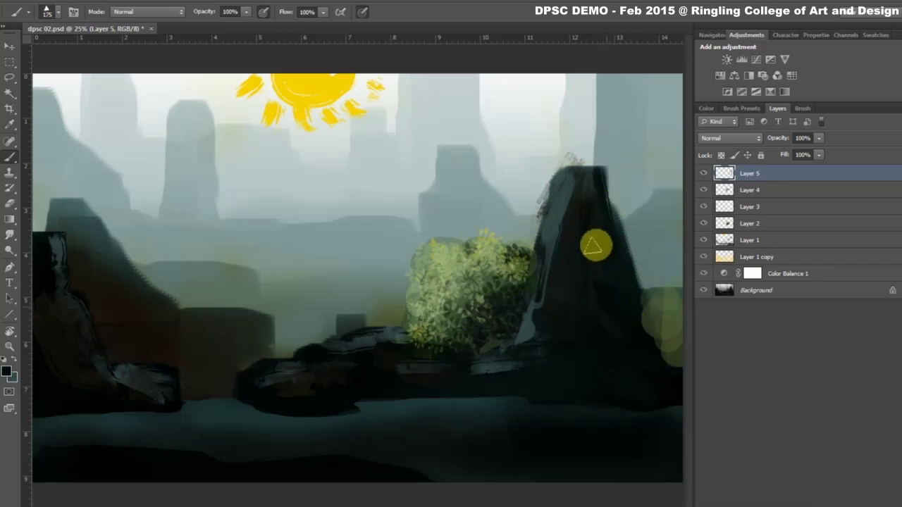
left_click_drag(594, 165, 666, 340)
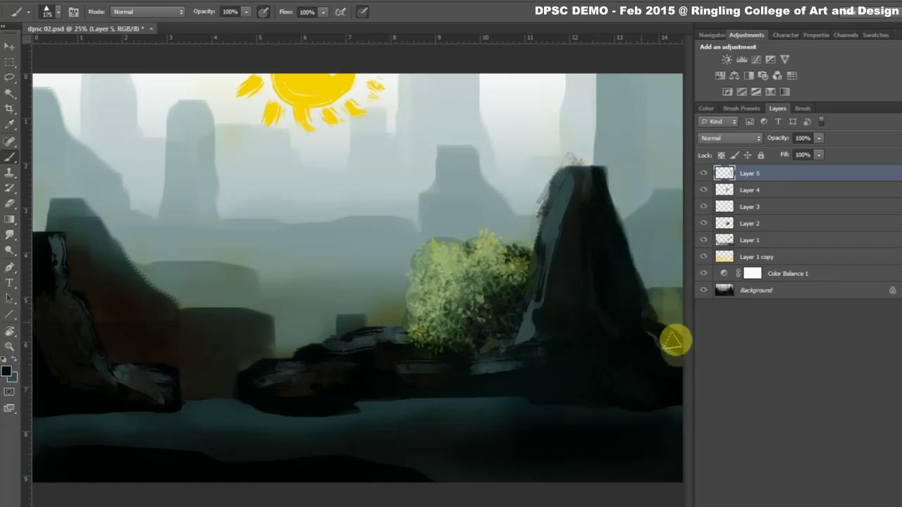
left_click(340, 321, "alt")
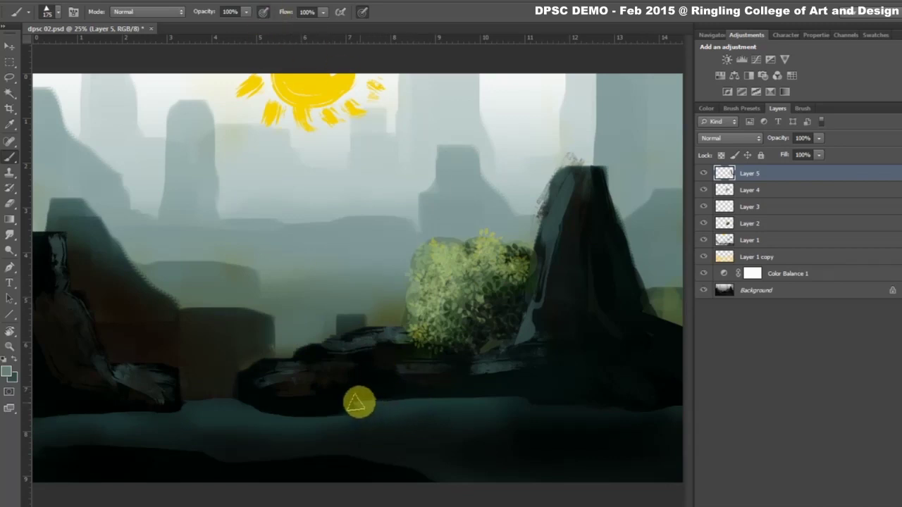
left_click_drag(450, 399, 423, 400)
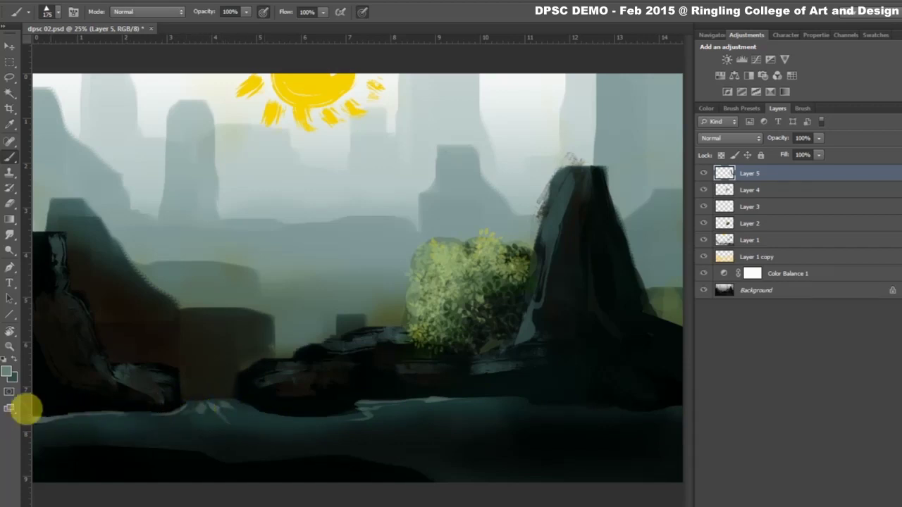
Paint sampled dark and grey-teal strokes over the left rock.
left_click_drag(30, 418, 54, 417)
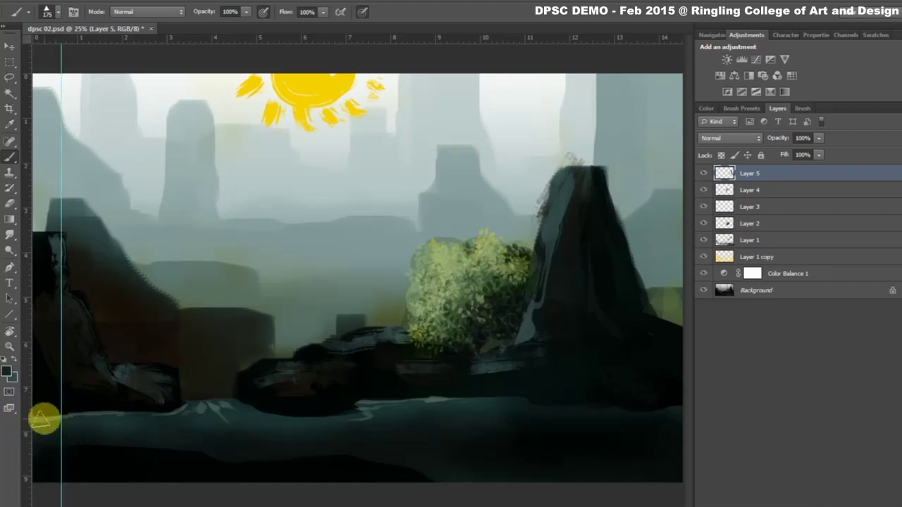
key("ctrl+z")
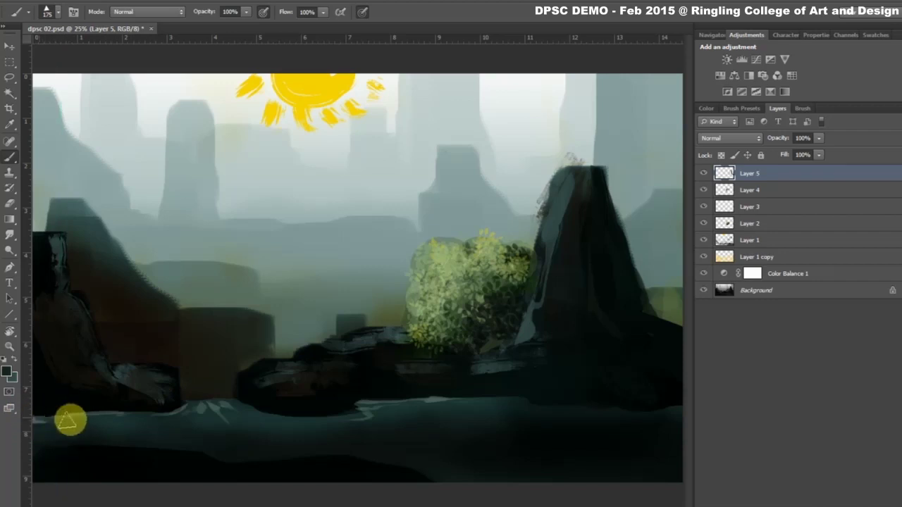
left_click(36, 329, "alt")
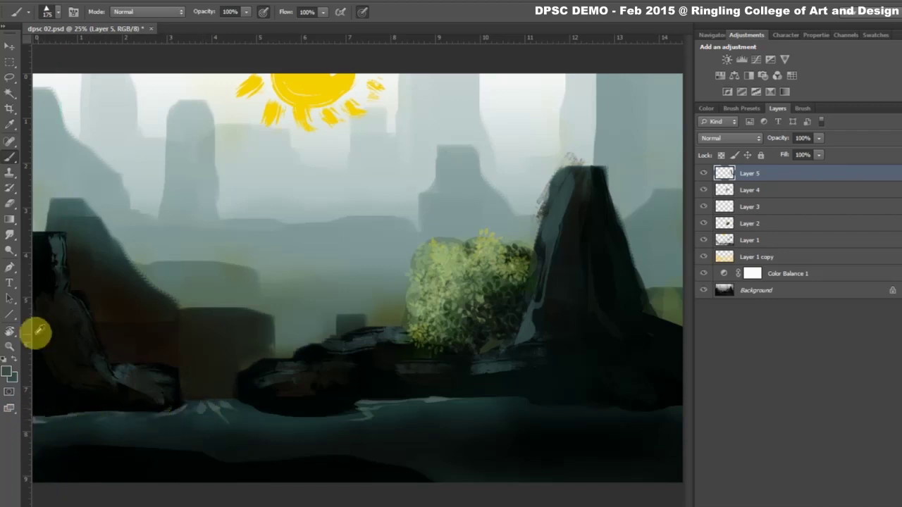
left_click_drag(50, 306, 121, 383)
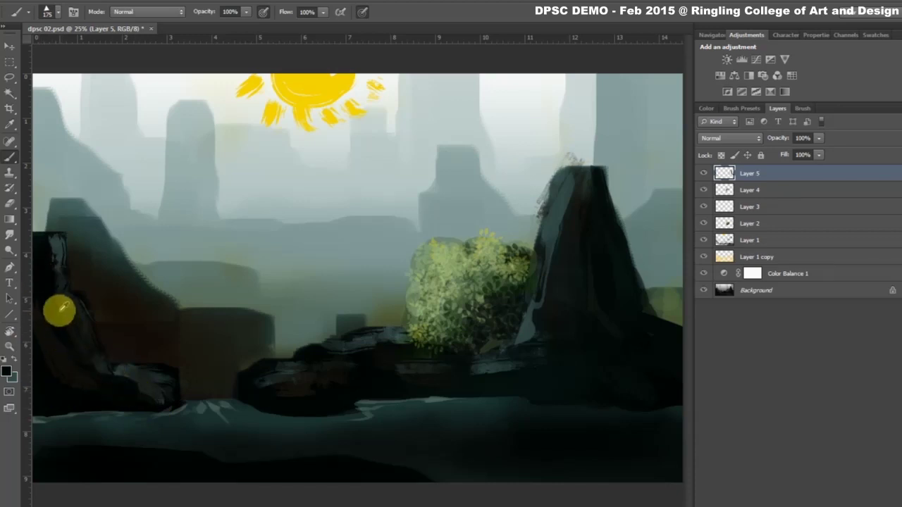
left_click(56, 241, "alt")
mouse_move(48, 285)
left_mouse_down()
mouse_move(66, 318)
mouse_move(40, 251)
mouse_move(54, 326)
left_mouse_up()
left_click(48, 304, "alt")
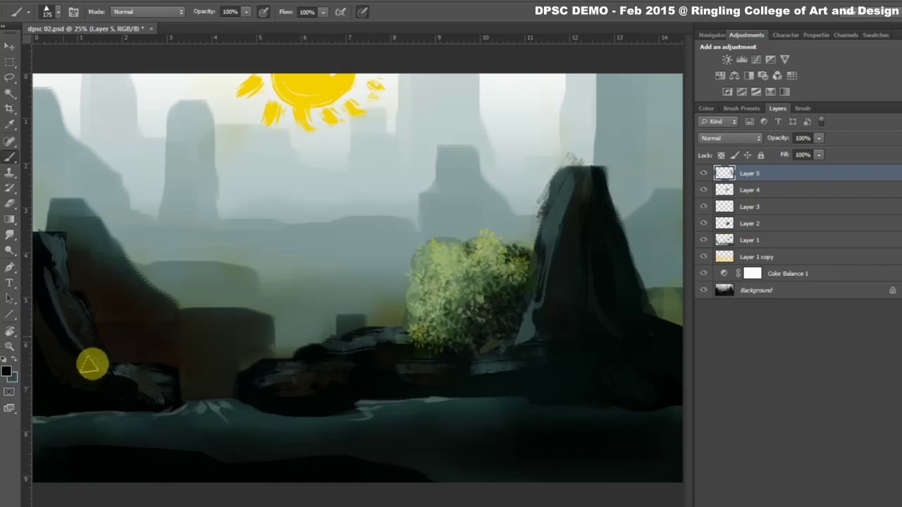
left_click(45, 281, "alt")
mouse_move(77, 302)
left_mouse_down()
mouse_move(131, 368)
mouse_move(165, 373)
mouse_move(109, 389)
left_mouse_up()
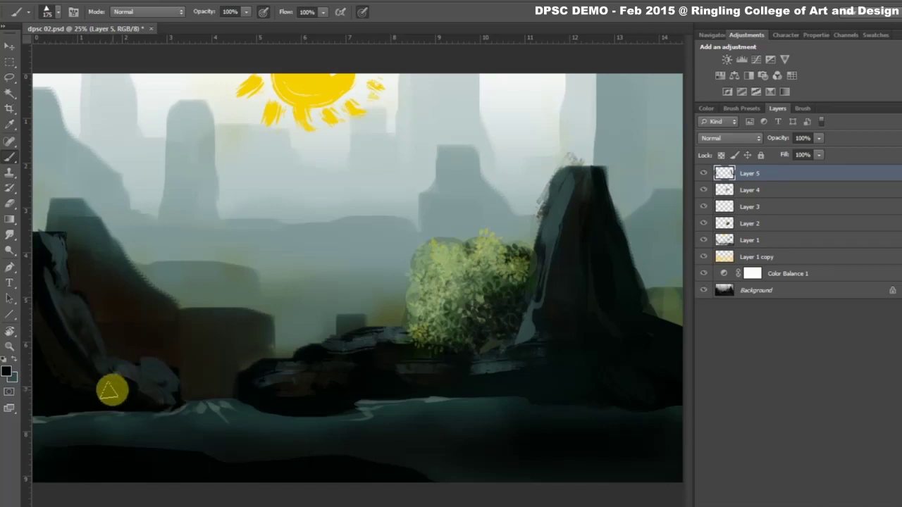
Lay a muted green band along the bottom foreground, darkening parts of it.
left_click(475, 313, "alt")
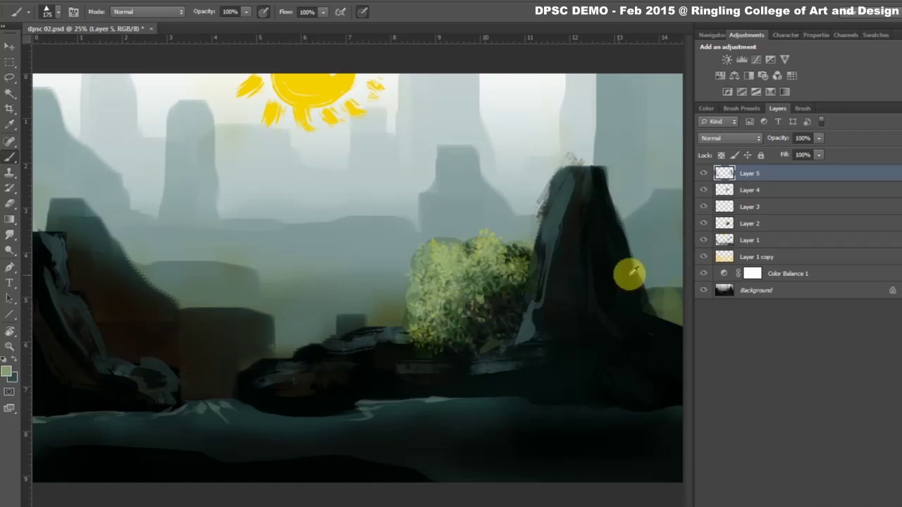
key("0")
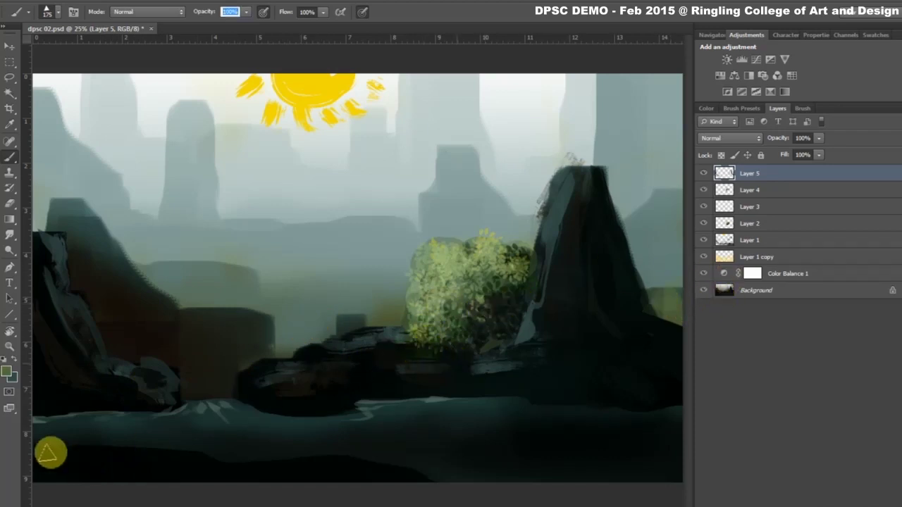
left_click_drag(141, 477, 28, 485)
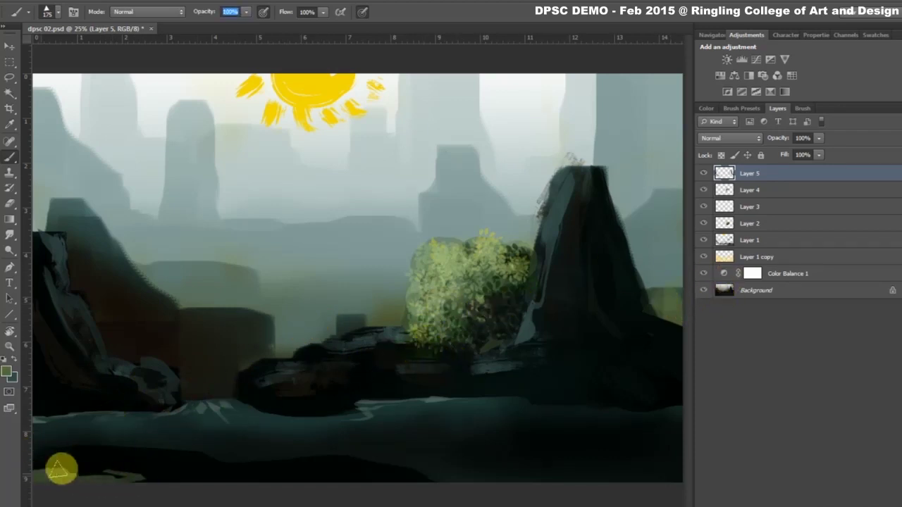
mouse_move(49, 457)
left_mouse_down()
mouse_move(105, 447)
mouse_move(282, 467)
mouse_move(127, 468)
mouse_move(80, 463)
mouse_move(322, 458)
mouse_move(259, 470)
left_mouse_up()
left_click(338, 471, "alt")
mouse_move(334, 463)
left_mouse_down()
mouse_move(253, 484)
mouse_move(35, 458)
mouse_move(115, 459)
mouse_move(40, 468)
mouse_move(401, 477)
mouse_move(343, 470)
left_mouse_up()
left_click(36, 459, "alt")
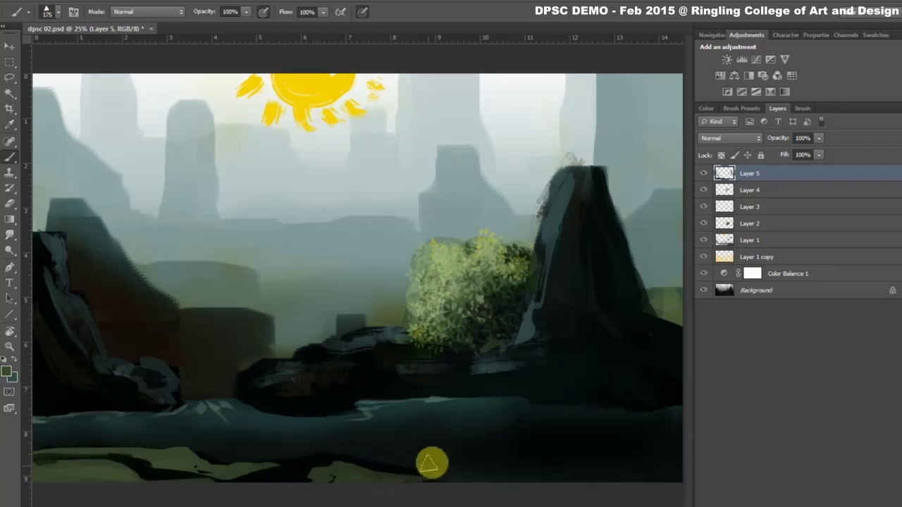
left_click(345, 455, "alt")
mouse_move(441, 485)
left_mouse_down()
mouse_move(377, 475)
mouse_move(393, 453)
mouse_move(383, 459)
left_mouse_up()
Touch up the bush's right edge and reshape the tall rock's summit into a pointed peak.
left_click_drag(493, 245, 524, 265)
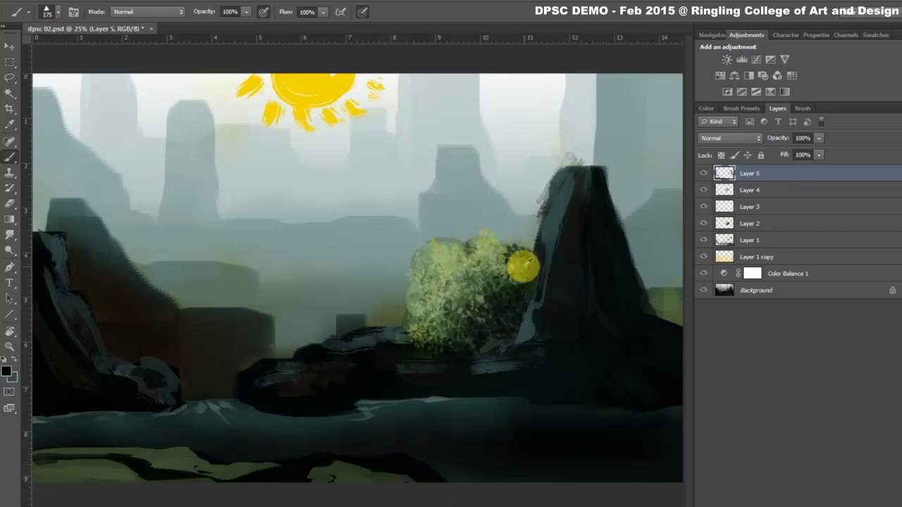
left_click(356, 138, "alt")
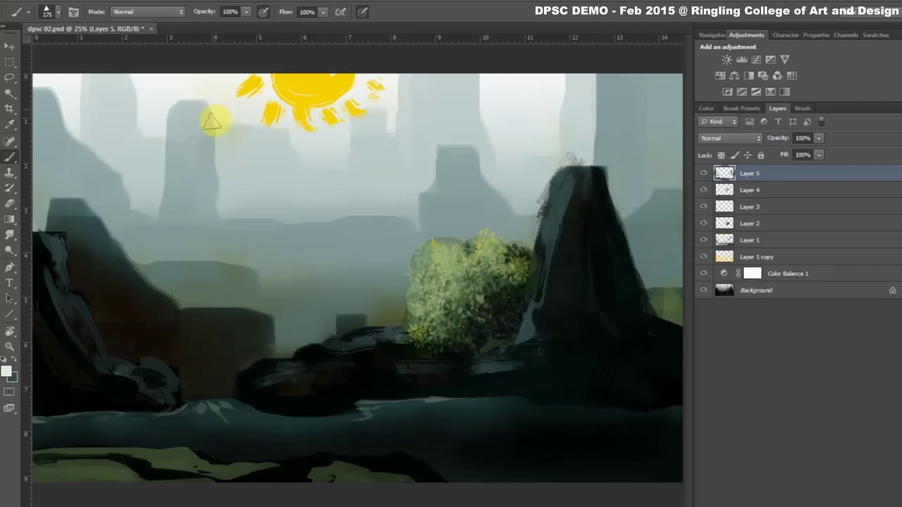
mouse_move(213, 141)
left_mouse_down()
mouse_move(227, 288)
mouse_move(201, 139)
left_mouse_up()
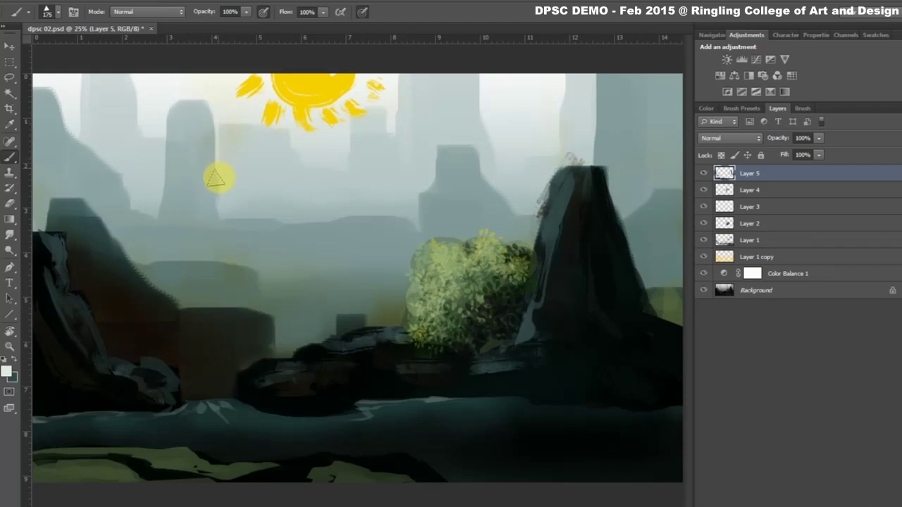
left_click_drag(217, 179, 133, 265)
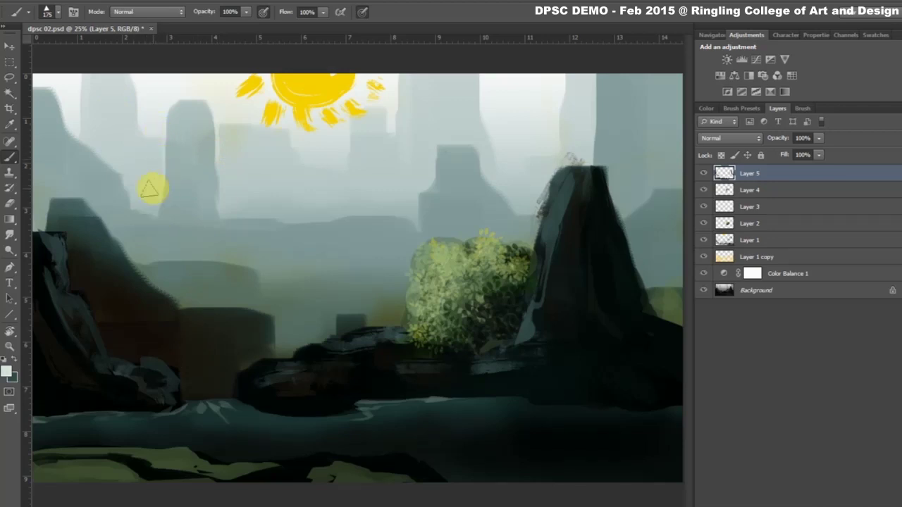
left_click_drag(449, 193, 537, 176)
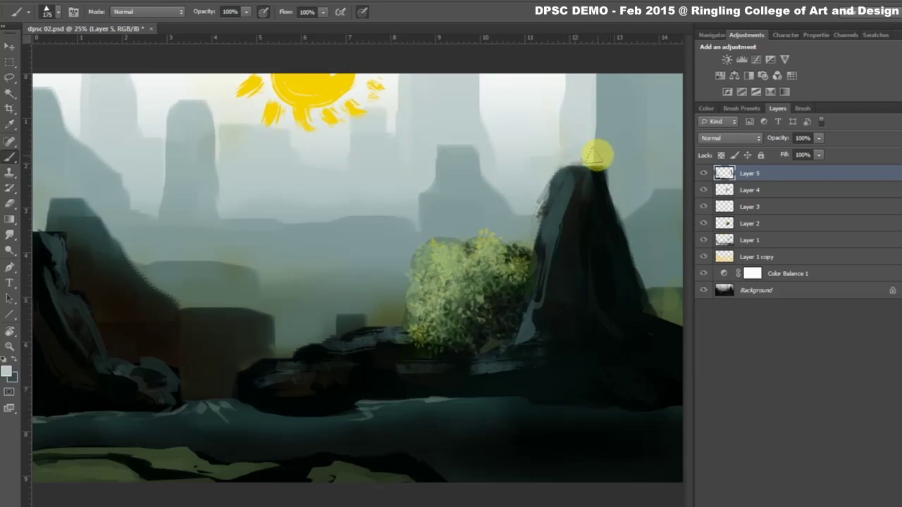
mouse_move(604, 167)
left_mouse_down()
mouse_move(616, 146)
mouse_move(600, 74)
mouse_move(599, 147)
mouse_move(590, 101)
mouse_move(595, 164)
left_mouse_up()
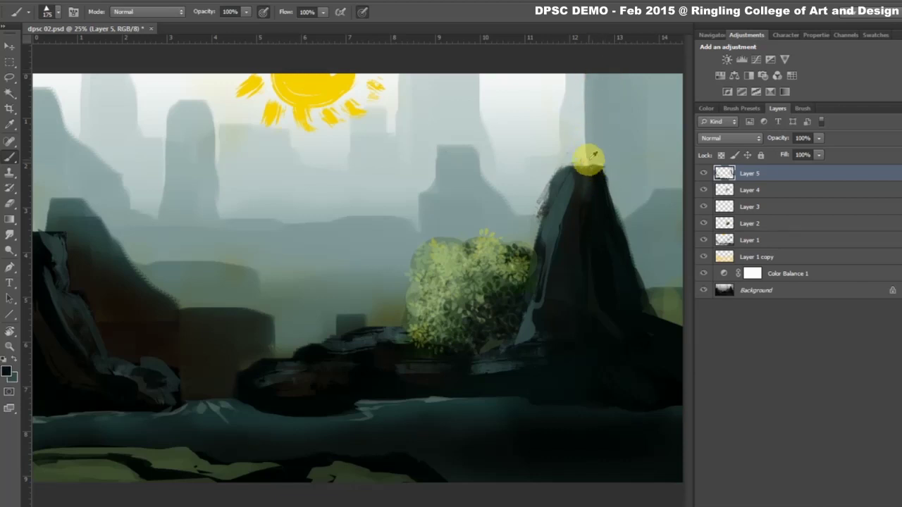
Reshape the right cliff's top with pressure opacity, rim its edge lightly, and shade the bush's right side.
mouse_move(607, 180)
left_mouse_down()
mouse_move(658, 177)
mouse_move(630, 202)
mouse_move(599, 175)
mouse_move(625, 231)
mouse_move(522, 116)
left_mouse_up()
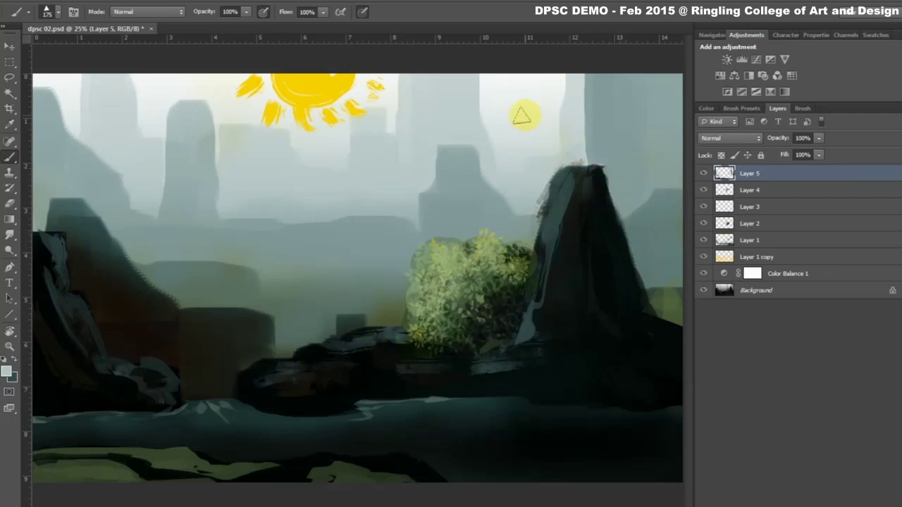
left_click(263, 12)
mouse_move(599, 137)
left_mouse_down()
mouse_move(595, 172)
mouse_move(640, 272)
mouse_move(623, 211)
mouse_move(596, 162)
mouse_move(543, 202)
mouse_move(585, 164)
mouse_move(620, 215)
mouse_move(660, 312)
mouse_move(702, 339)
left_mouse_up()
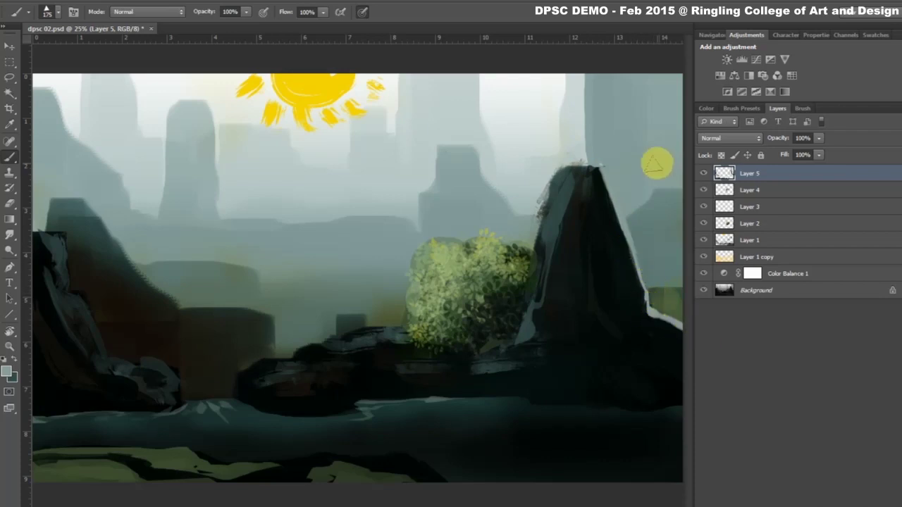
left_click_drag(647, 299, 687, 328)
mouse_move(687, 327)
left_mouse_down()
mouse_move(655, 298)
mouse_move(677, 316)
mouse_move(657, 311)
left_mouse_up()
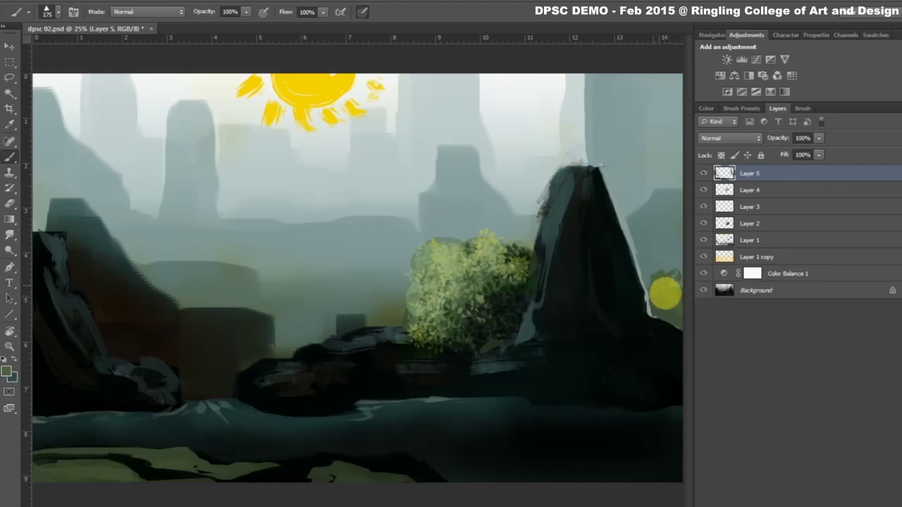
left_click_drag(665, 295, 669, 308)
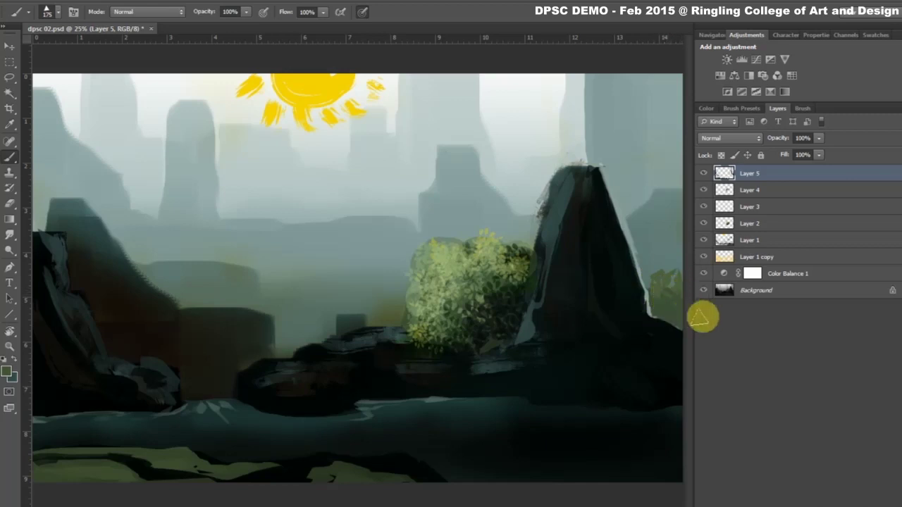
left_click(513, 295, "alt")
mouse_move(503, 233)
left_mouse_down()
mouse_move(488, 343)
mouse_move(519, 298)
mouse_move(497, 268)
mouse_move(491, 322)
mouse_move(470, 322)
mouse_move(471, 302)
mouse_move(470, 319)
mouse_move(488, 300)
mouse_move(458, 302)
mouse_move(447, 321)
left_mouse_up()
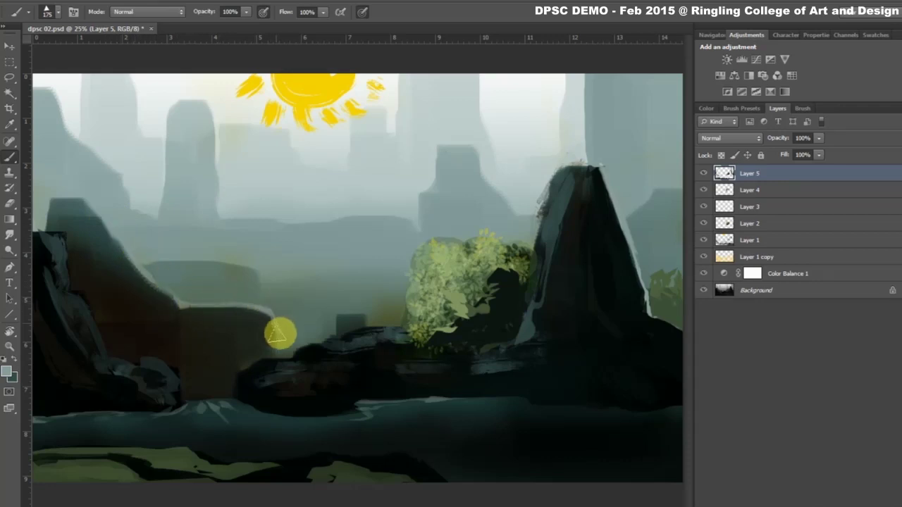
Highlight the left cliff's upper edge in light teal, reshape the boulder's left side, and streak the river pale.
left_click(166, 329, "alt")
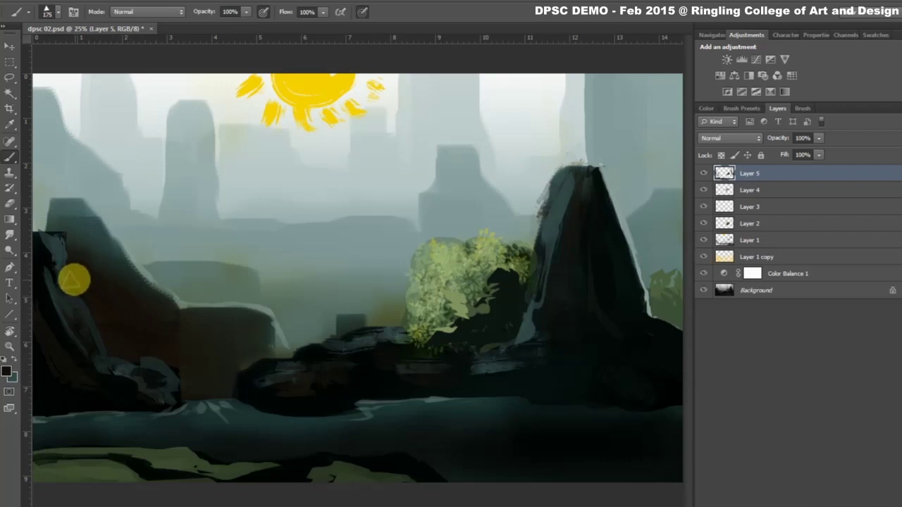
left_click(61, 147, "alt")
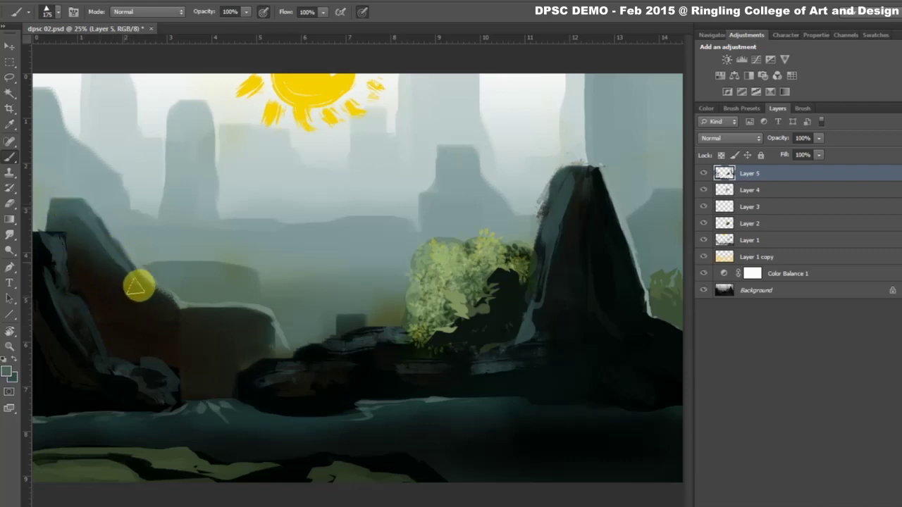
left_click_drag(128, 257, 176, 305)
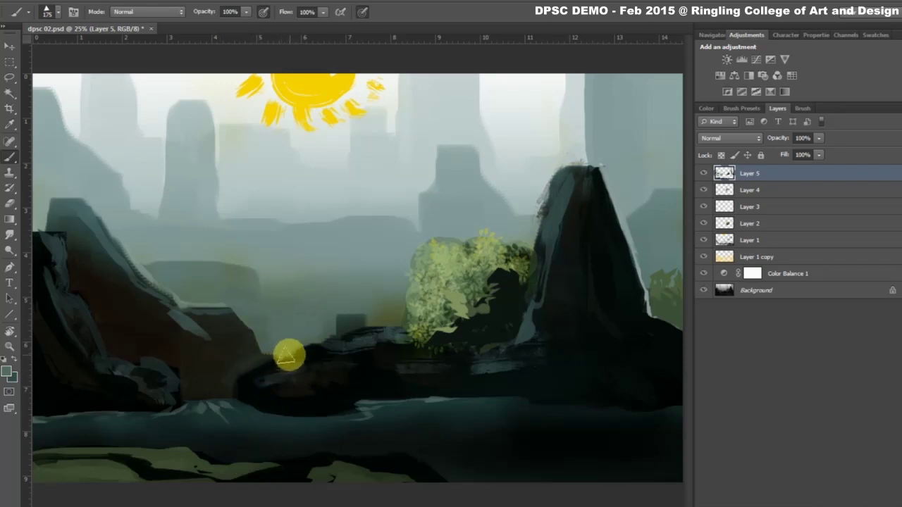
left_click_drag(211, 392, 215, 388)
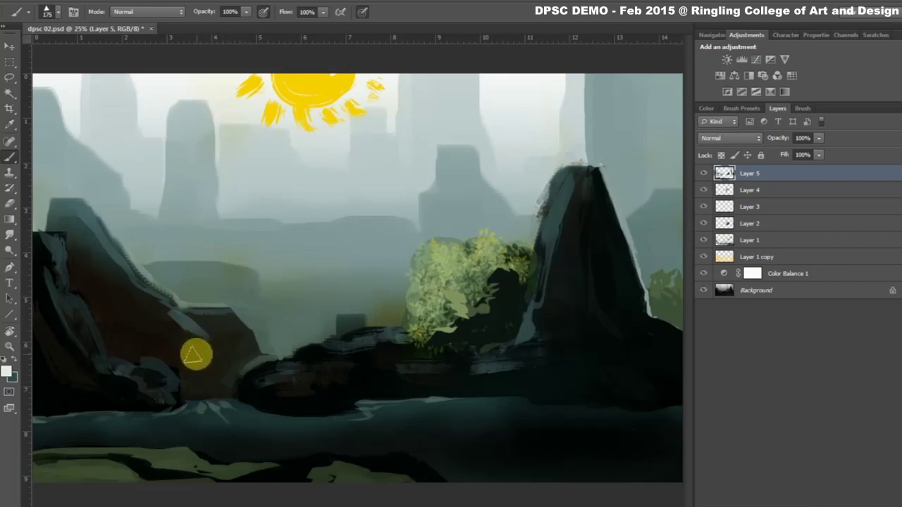
left_click_drag(213, 407, 246, 424)
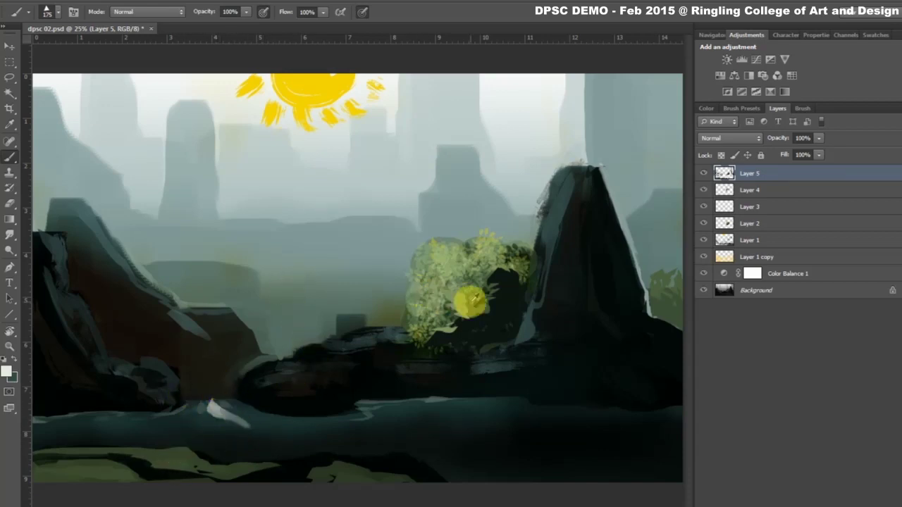
Brighten the bottom grass with olive green and darken the rock-water edge and white river streak.
left_click(465, 305, "alt")
mouse_move(181, 459)
left_mouse_down()
mouse_move(64, 461)
mouse_move(84, 472)
left_mouse_up()
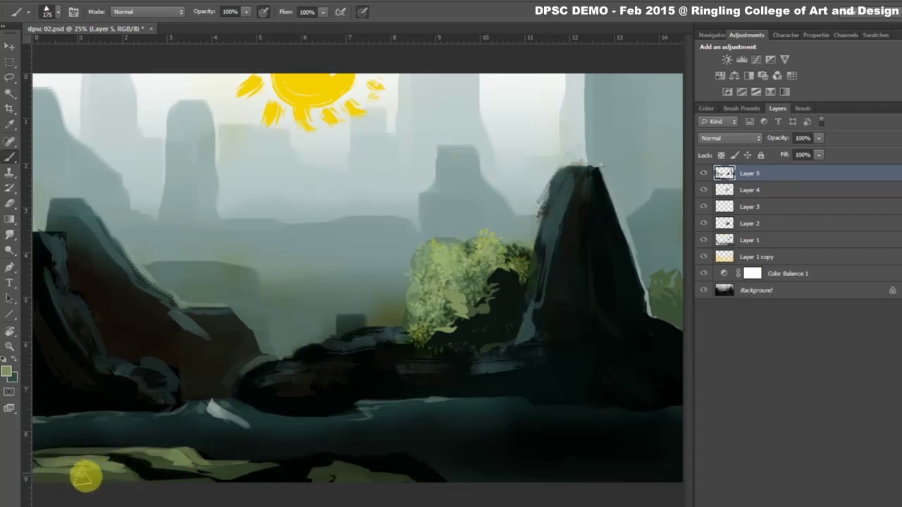
mouse_move(298, 463)
left_mouse_down()
mouse_move(386, 474)
mouse_move(374, 488)
left_mouse_up()
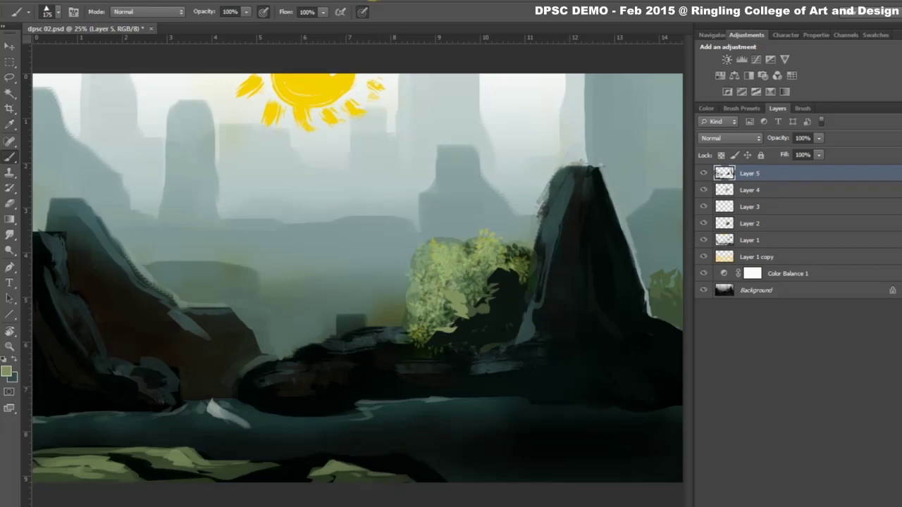
left_click(437, 390, "alt")
mouse_move(491, 402)
left_mouse_down()
mouse_move(656, 412)
mouse_move(462, 403)
left_mouse_up()
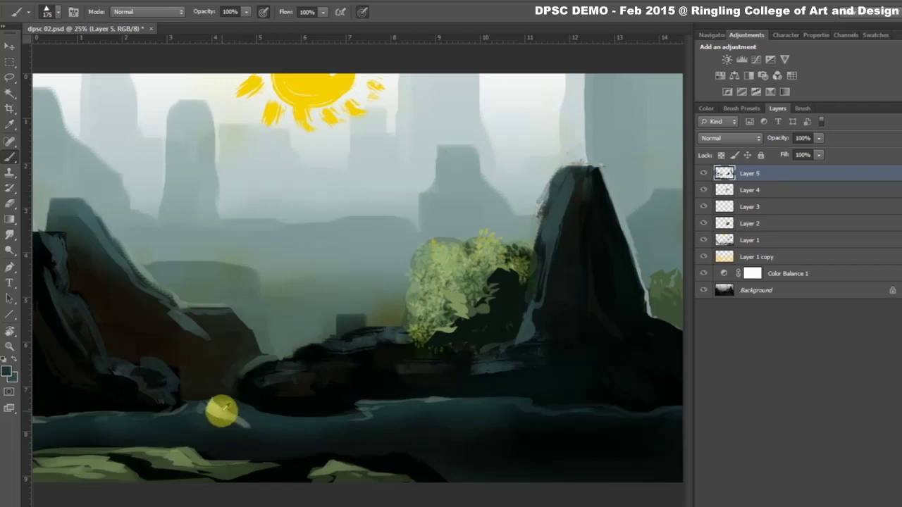
mouse_move(251, 404)
left_mouse_down()
mouse_move(211, 402)
mouse_move(227, 409)
left_mouse_up()
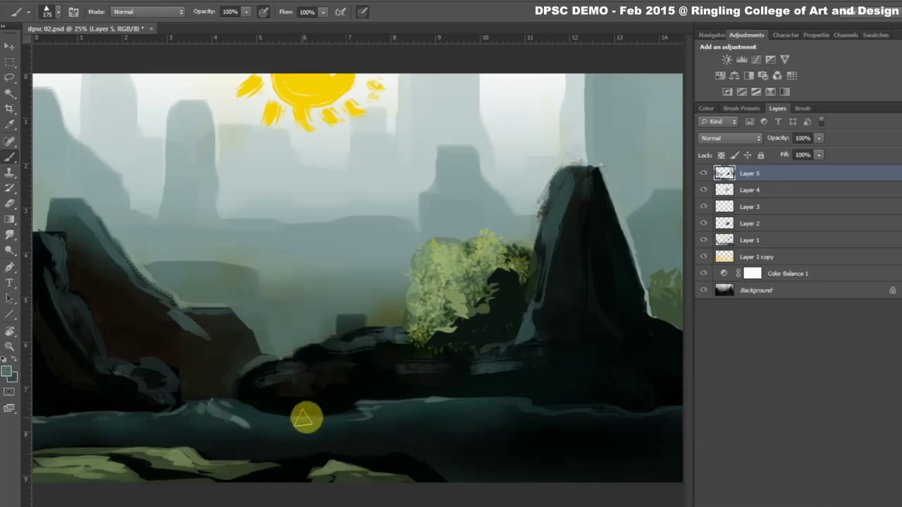
Zoom to 50% and paint a lighter stroke across the water below the rocks.
key("ctrl+plus")
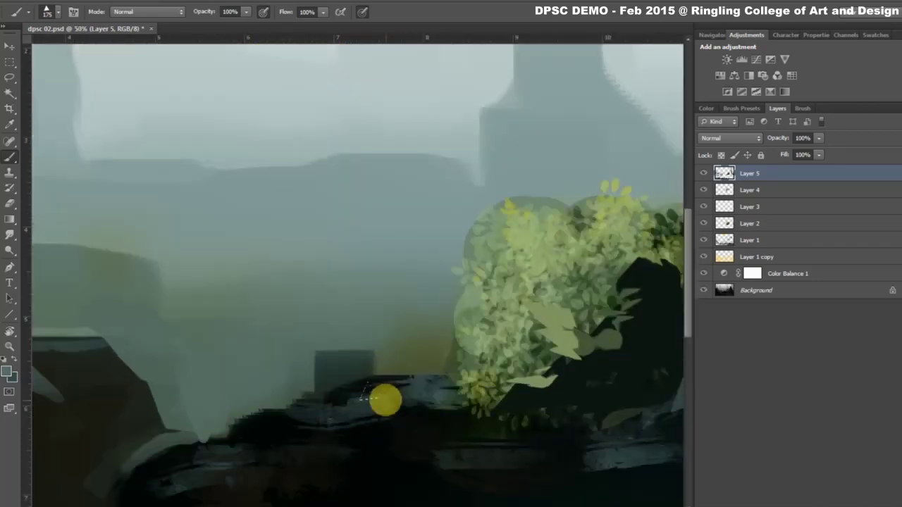
mouse_move(385, 400)
left_mouse_down()
mouse_move(403, 242)
mouse_move(435, 155)
left_mouse_up()
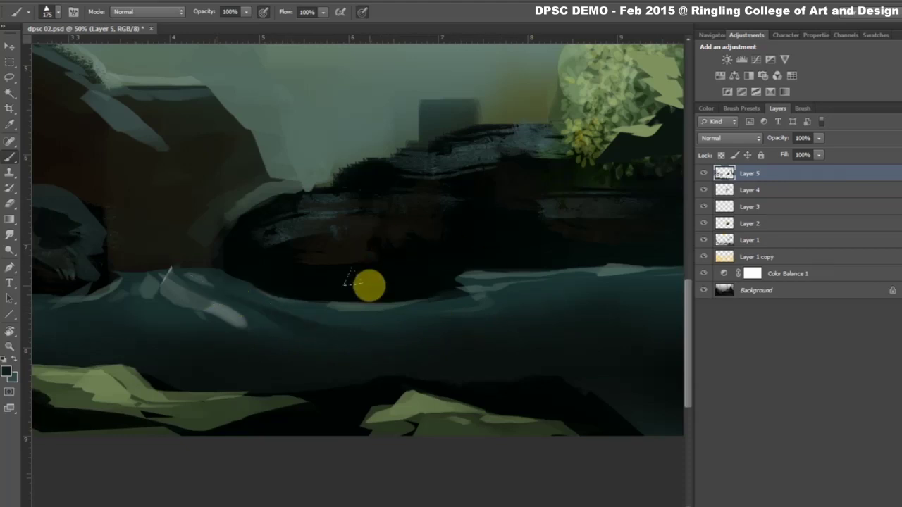
mouse_move(616, 288)
left_mouse_down()
mouse_move(590, 331)
mouse_move(304, 340)
left_mouse_up()
left_click_drag(564, 303, 424, 268)
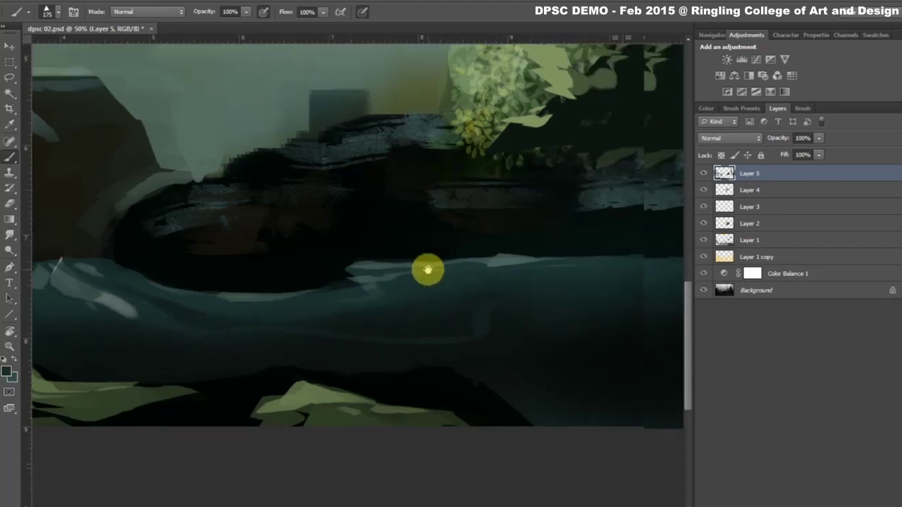
left_click_drag(458, 304, 346, 262)
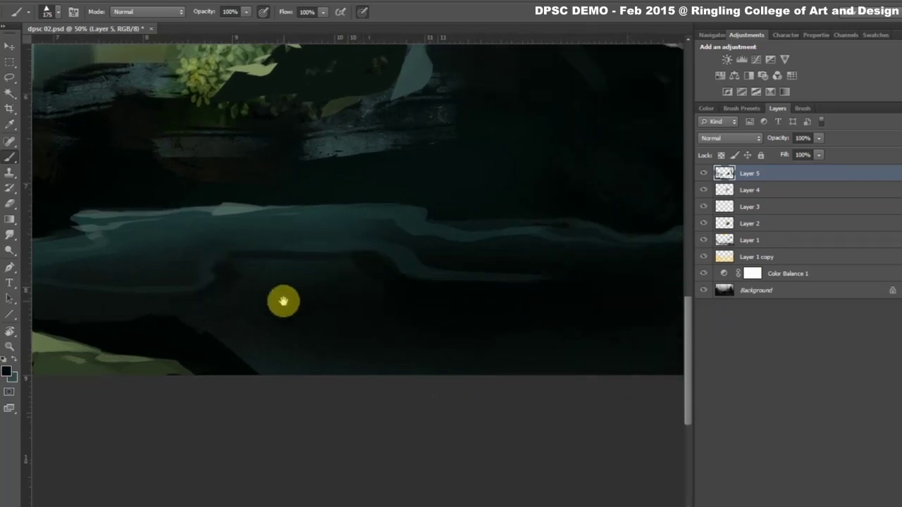
mouse_move(284, 303)
left_mouse_down()
mouse_move(422, 288)
mouse_move(369, 371)
left_mouse_up()
Darken the rock ridge with long diagonal dark brush strokes.
left_click_drag(373, 205, 381, 280)
mouse_move(338, 198)
left_mouse_down()
mouse_move(332, 228)
mouse_move(401, 326)
left_mouse_up()
mouse_move(350, 254)
left_mouse_down()
mouse_move(397, 260)
mouse_move(404, 239)
left_mouse_up()
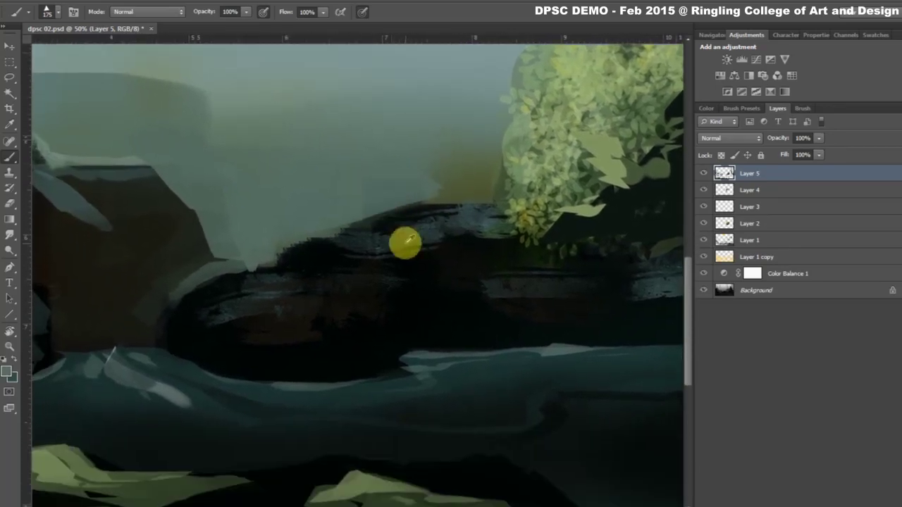
mouse_move(477, 214)
left_mouse_down()
mouse_move(237, 289)
mouse_move(246, 286)
mouse_move(262, 326)
mouse_move(240, 312)
mouse_move(204, 326)
mouse_move(269, 346)
mouse_move(216, 298)
mouse_move(302, 312)
mouse_move(252, 298)
left_mouse_up()
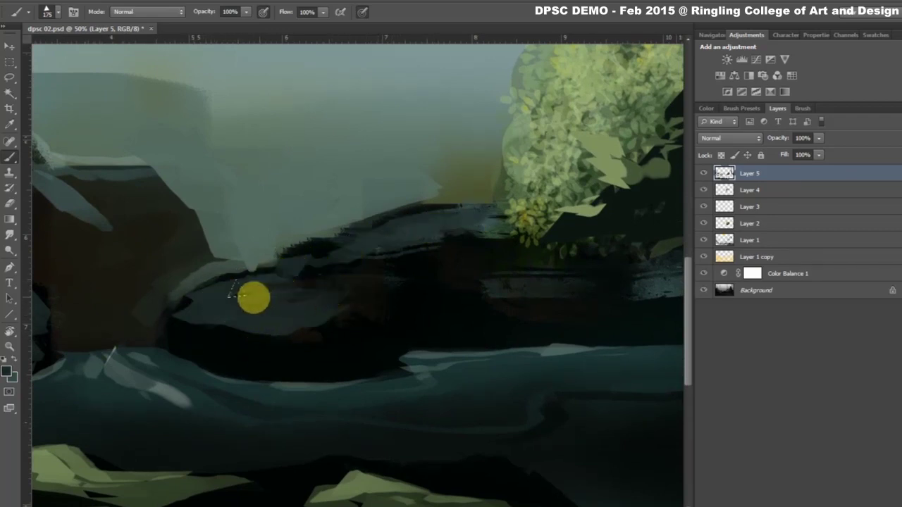
mouse_move(429, 244)
left_mouse_down()
mouse_move(300, 260)
mouse_move(225, 246)
left_mouse_up()
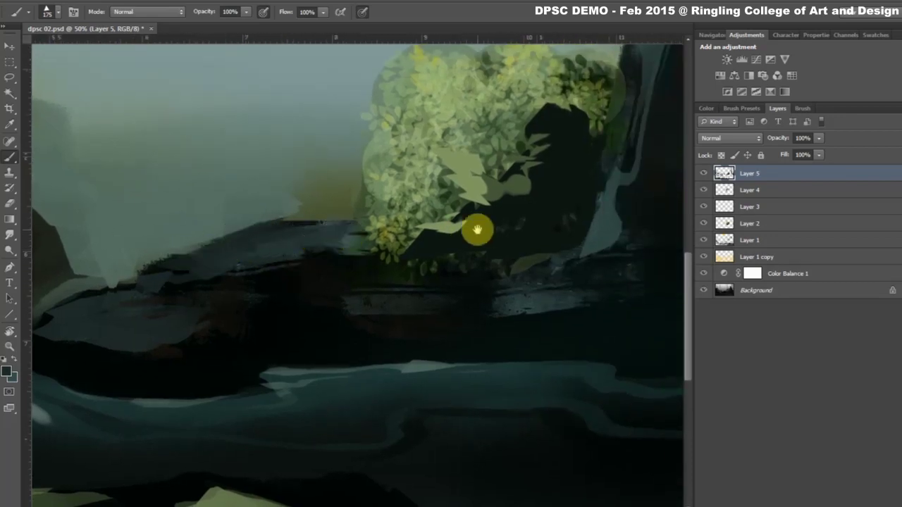
Darken the tall spire's edge and top, adding a light grey strip down its right side.
mouse_move(477, 227)
left_mouse_down()
mouse_move(384, 228)
mouse_move(201, 312)
mouse_move(328, 312)
left_mouse_up()
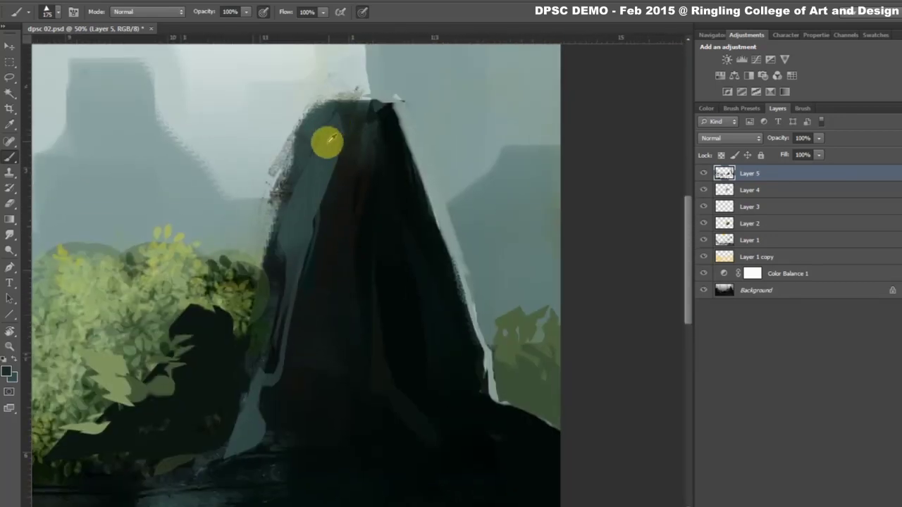
mouse_move(328, 140)
left_mouse_down()
mouse_move(277, 131)
mouse_move(322, 92)
mouse_move(251, 162)
mouse_move(262, 186)
mouse_move(268, 141)
mouse_move(322, 165)
mouse_move(315, 121)
mouse_move(277, 317)
mouse_move(248, 408)
mouse_move(238, 363)
mouse_move(242, 430)
left_mouse_up()
mouse_move(342, 63)
left_mouse_down()
mouse_move(307, 172)
mouse_move(390, 117)
mouse_move(414, 195)
mouse_move(389, 141)
mouse_move(373, 129)
mouse_move(455, 323)
left_mouse_up()
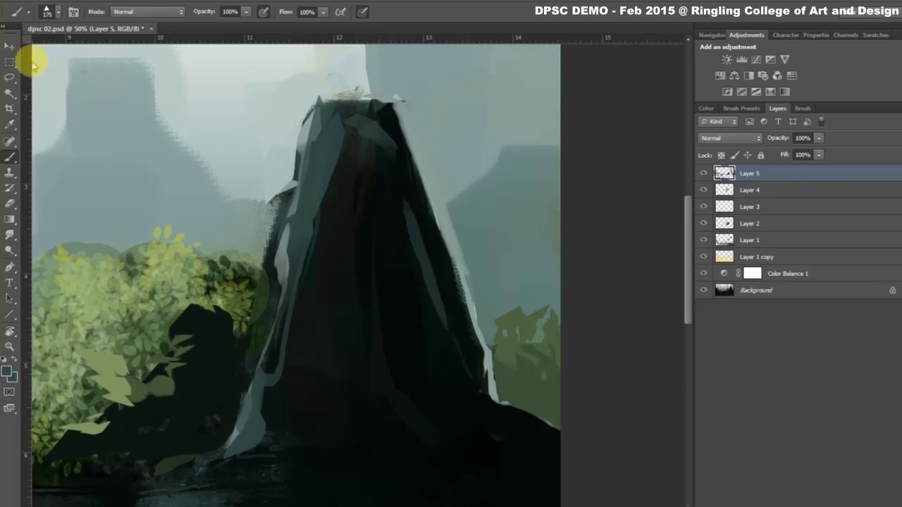
Start File > Open and browse into the Naor folder, backing out of an empty folder.
left_click(41, 4)
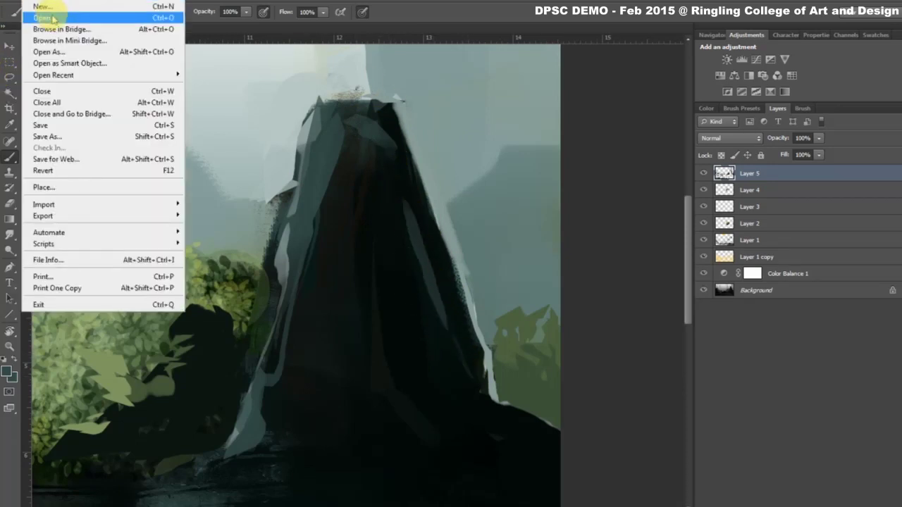
left_click(91, 64)
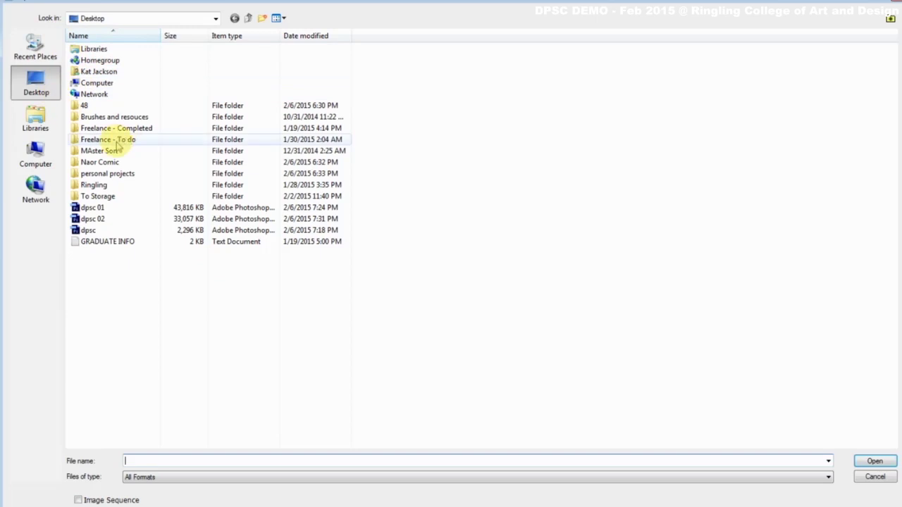
double_click(113, 163)
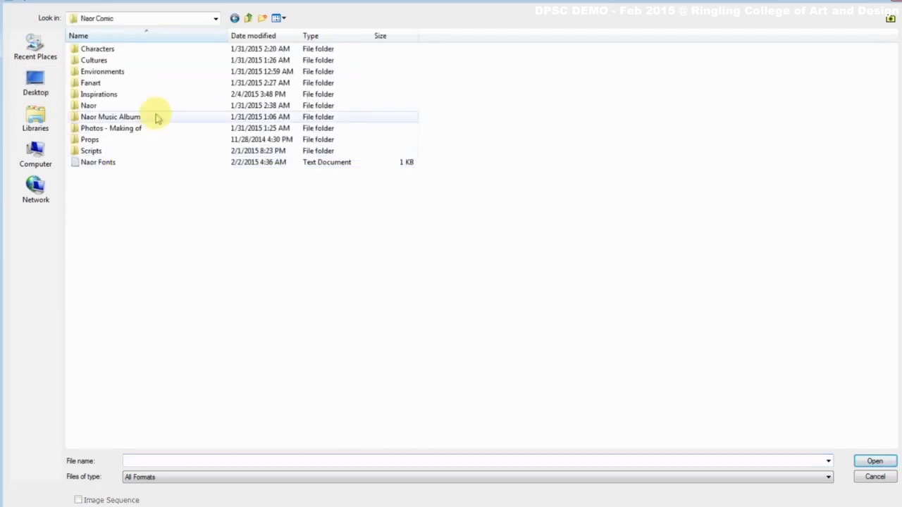
double_click(83, 71)
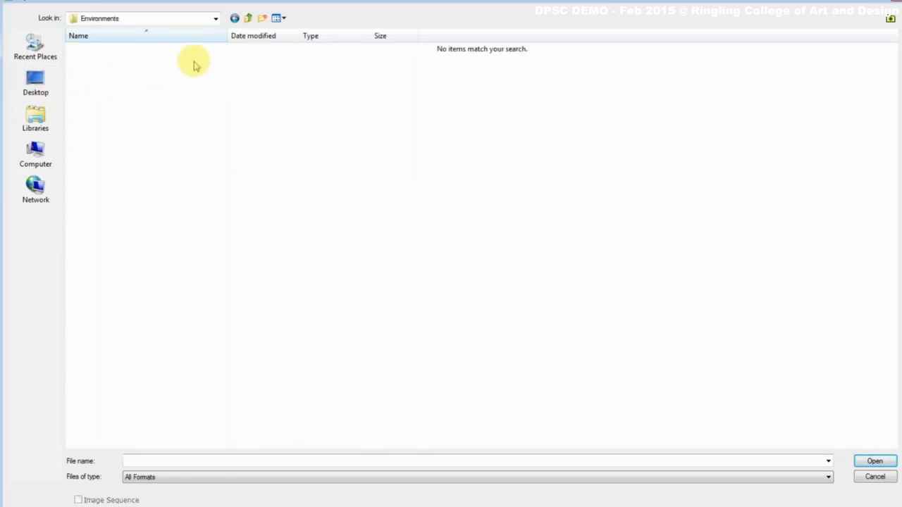
left_click(248, 18)
left_click(88, 106)
double_click(88, 106)
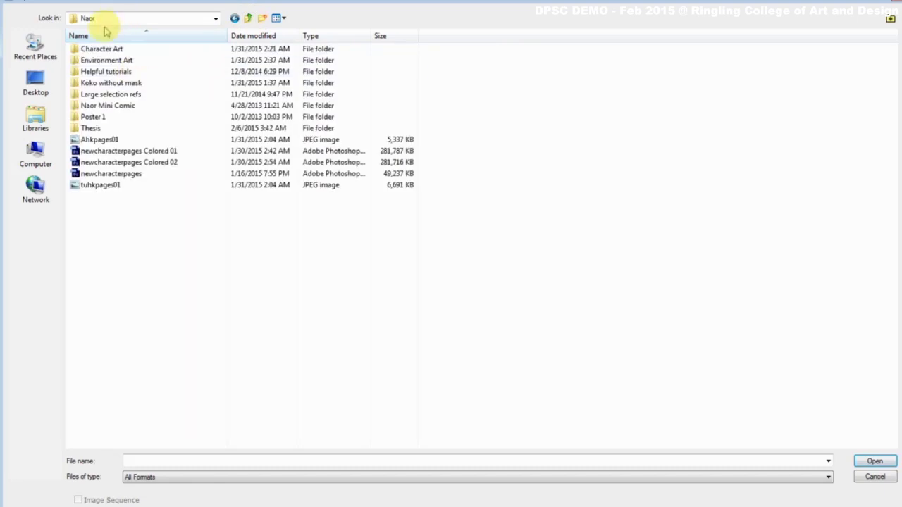
Navigate Environment Art > Ruins > lkt > River base > Tu and select a painting file.
double_click(91, 60)
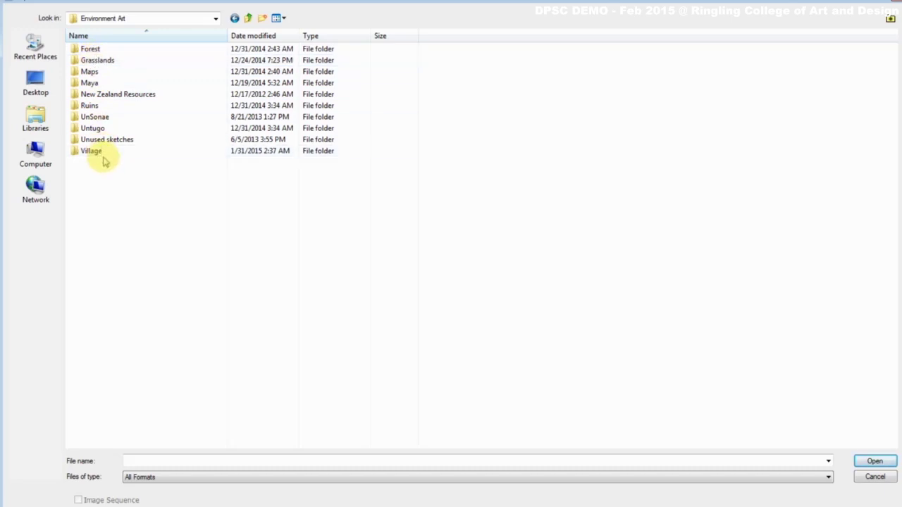
left_click(91, 106)
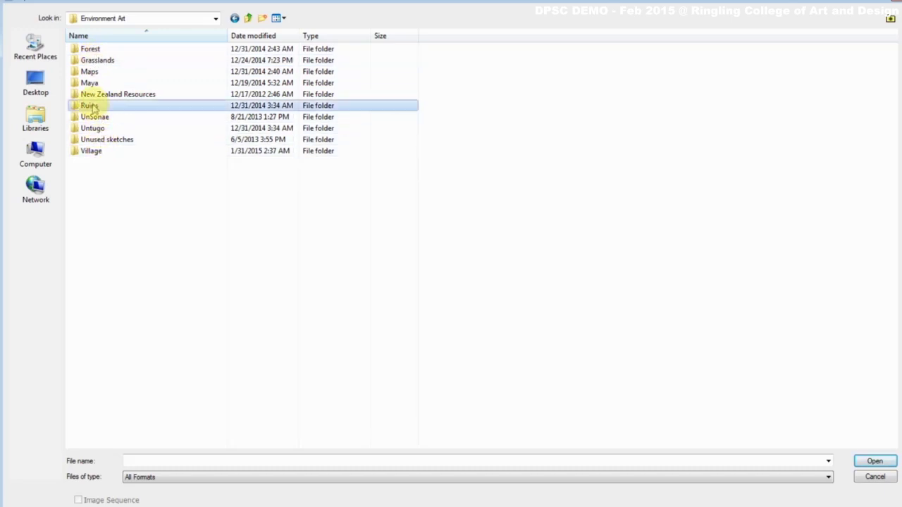
double_click(91, 107)
double_click(86, 60)
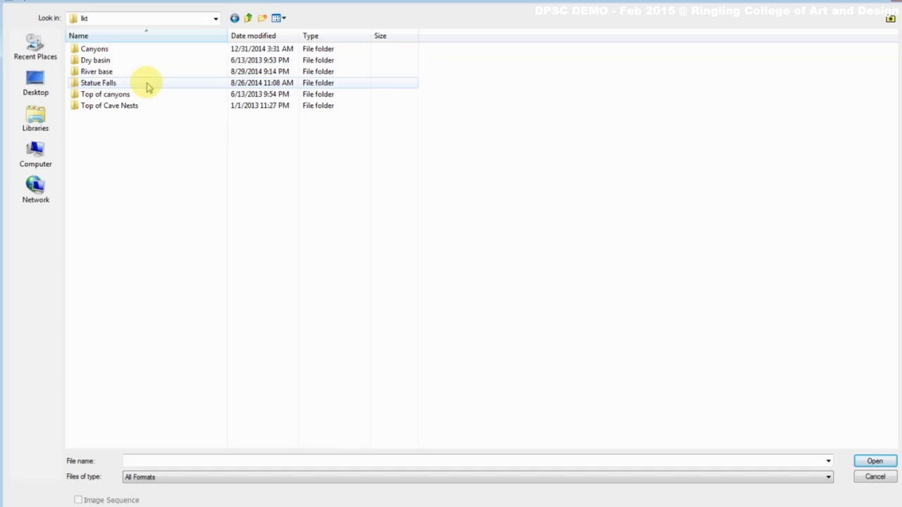
double_click(96, 71)
double_click(95, 71)
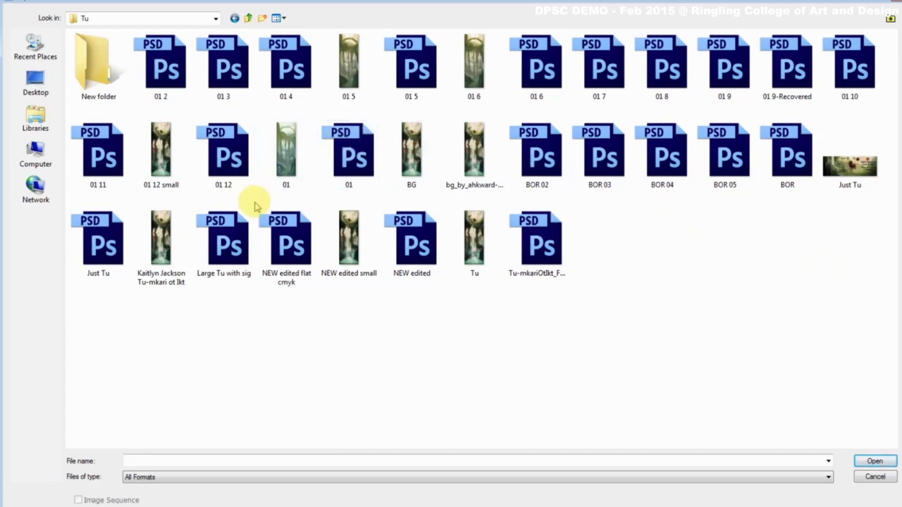
left_click(474, 239)
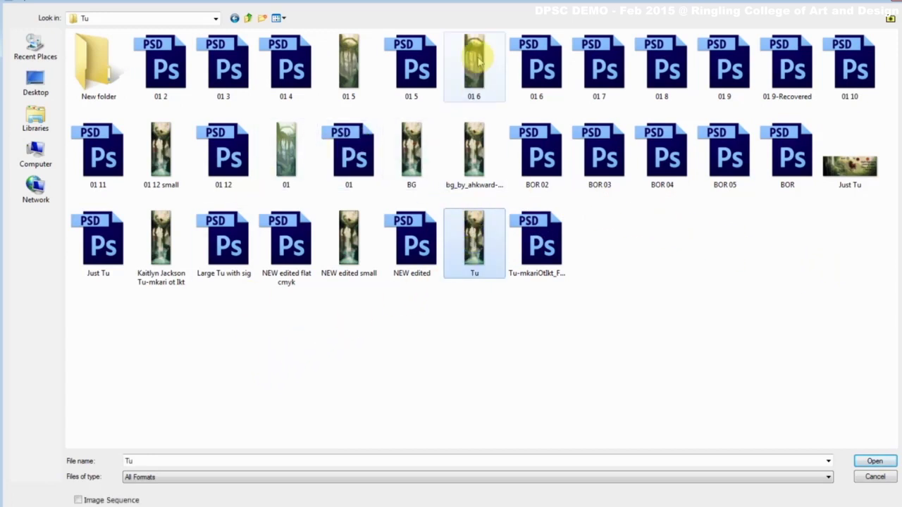
left_click(174, 260)
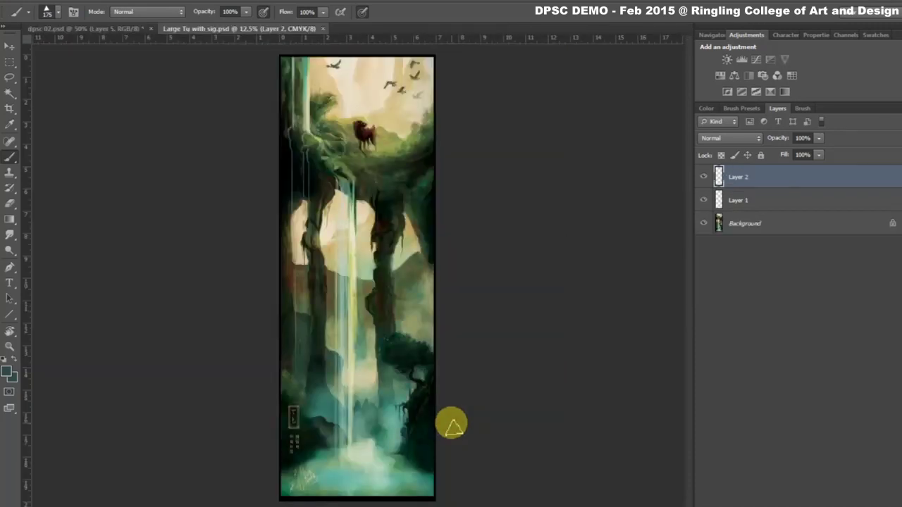
Zoom Large Tu with sig.psd to 100% and inspect the red creature and birds.
key("ctrl+plus")
key("ctrl+plus")
key("ctrl+plus")
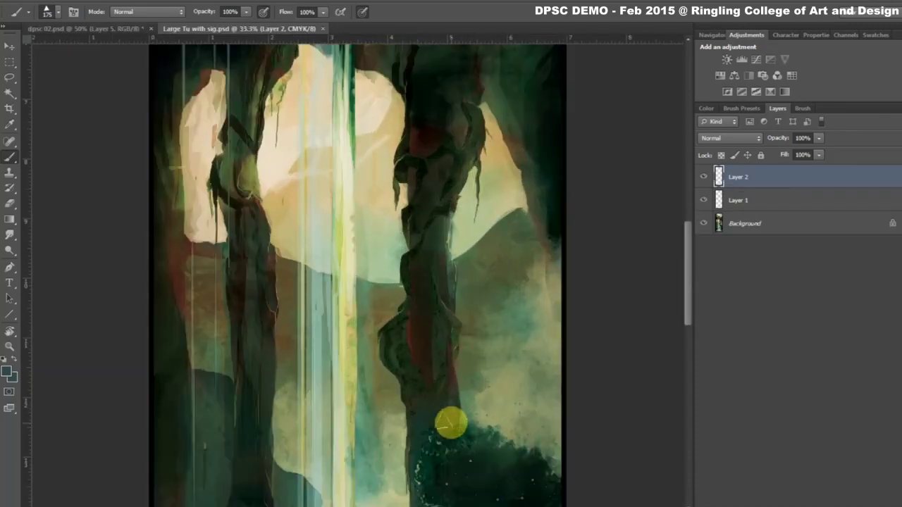
key("ctrl+plus")
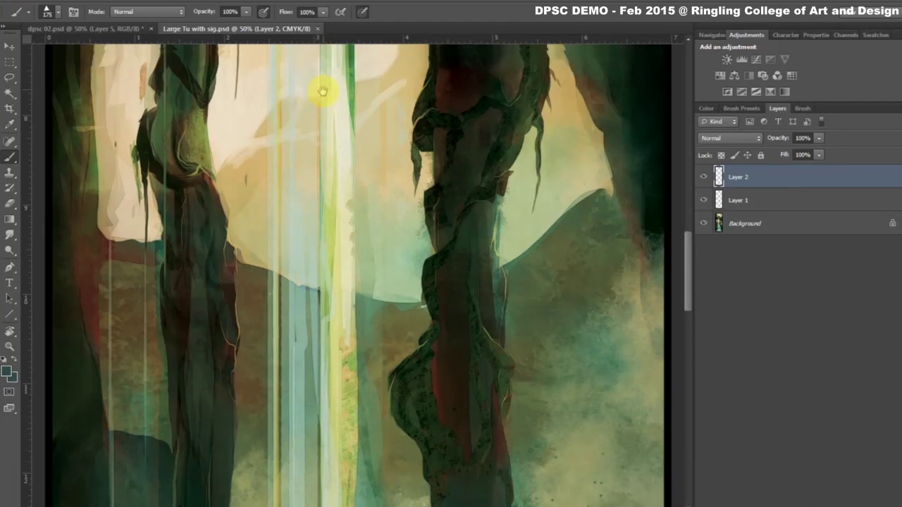
mouse_move(322, 91)
left_mouse_down()
mouse_move(338, 228)
mouse_move(343, 409)
left_mouse_up()
left_click_drag(346, 321, 338, 345)
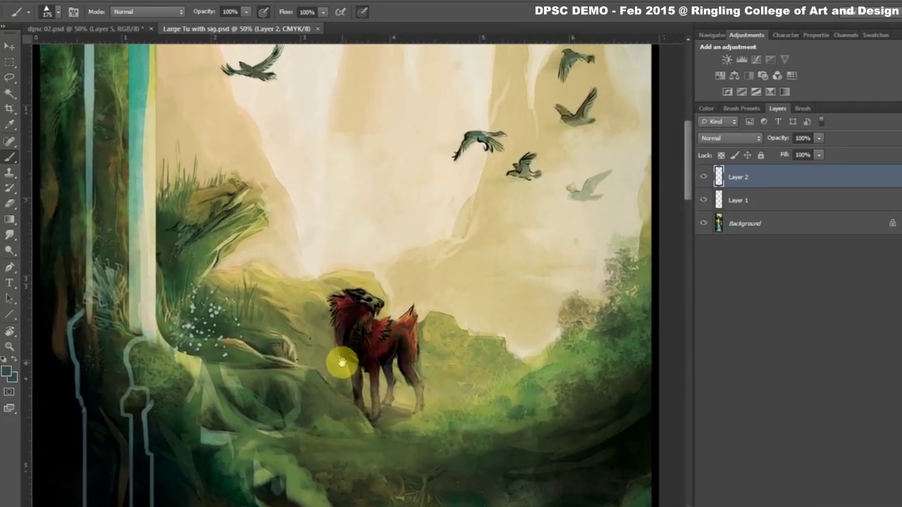
scroll(339, 344, "up", 2)
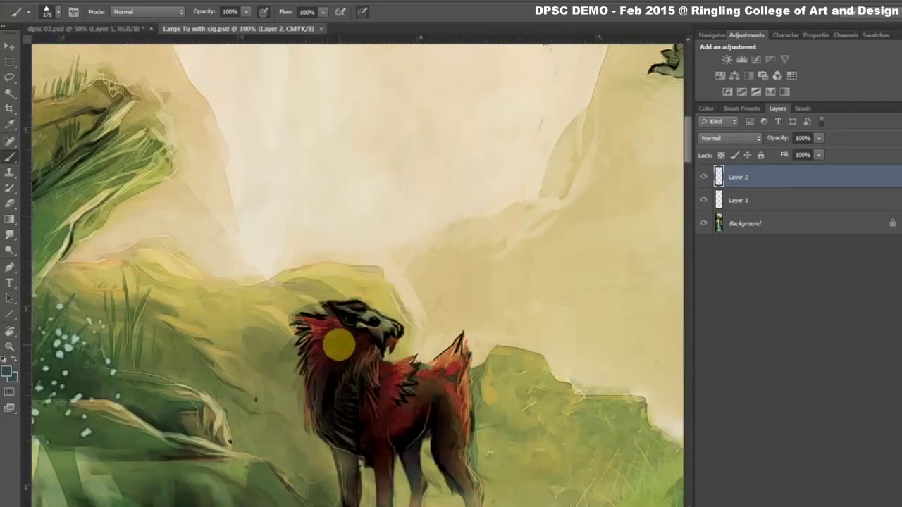
left_click_drag(288, 262, 501, 238)
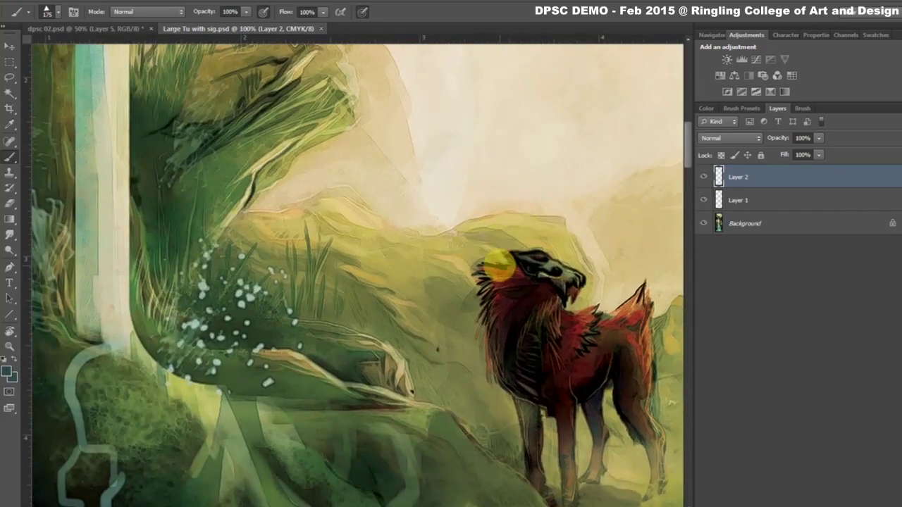
Pan across the grass, green hills and right-hand trees beside the creature.
mouse_move(498, 265)
left_mouse_down()
mouse_move(383, 302)
mouse_move(376, 256)
mouse_move(461, 306)
mouse_move(476, 235)
left_mouse_up()
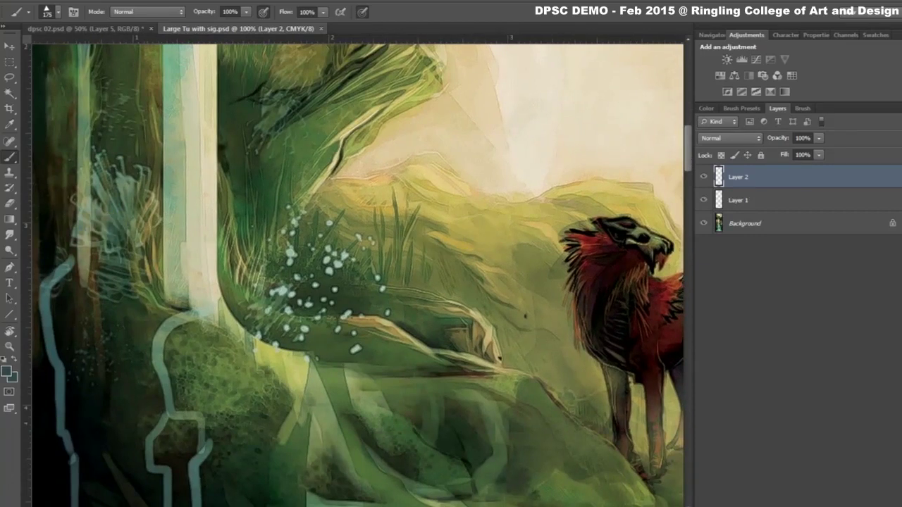
mouse_move(416, 348)
left_mouse_down()
mouse_move(417, 244)
mouse_move(447, 346)
mouse_move(256, 282)
left_mouse_up()
left_click_drag(470, 341, 338, 256)
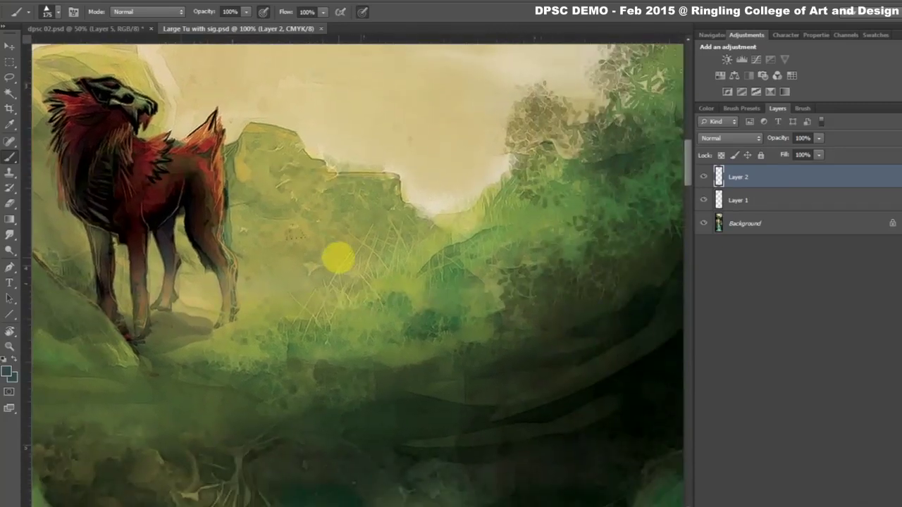
left_click_drag(431, 258, 407, 270)
left_click_drag(631, 134, 497, 134)
mouse_move(425, 382)
left_mouse_down()
mouse_move(453, 338)
mouse_move(470, 363)
left_mouse_up()
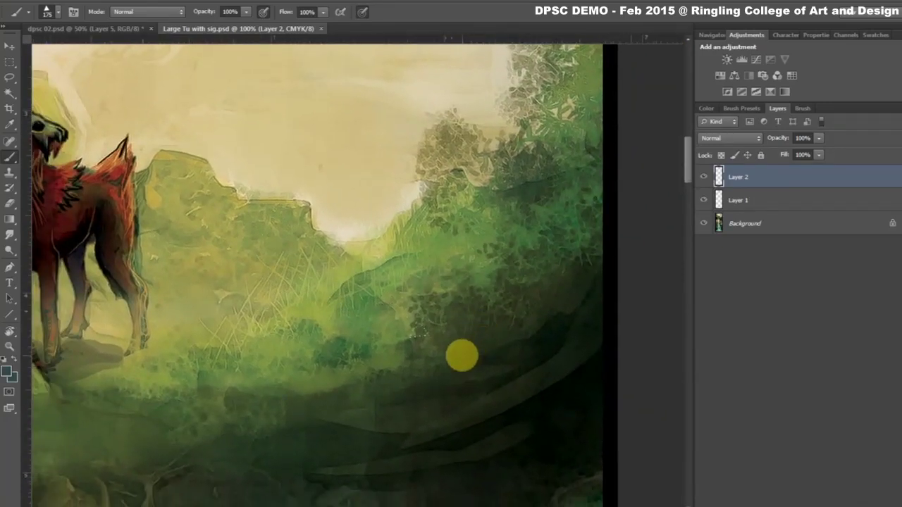